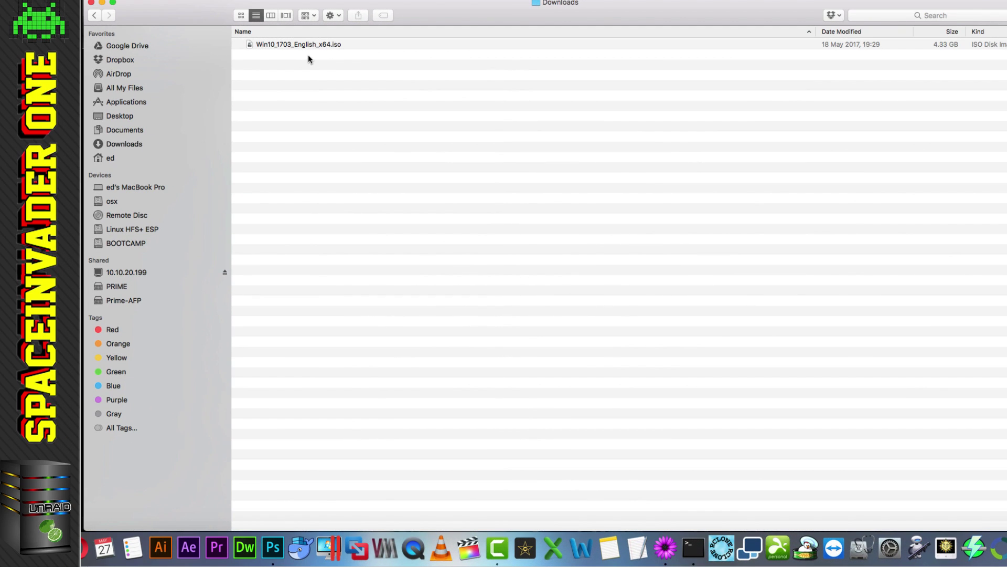
Open the settings of the isos user share on the unRAID server and enable its SMB export
{"action": "left_click_drag", "start_coordinate": [303, 46], "coordinate": [322, 64]}
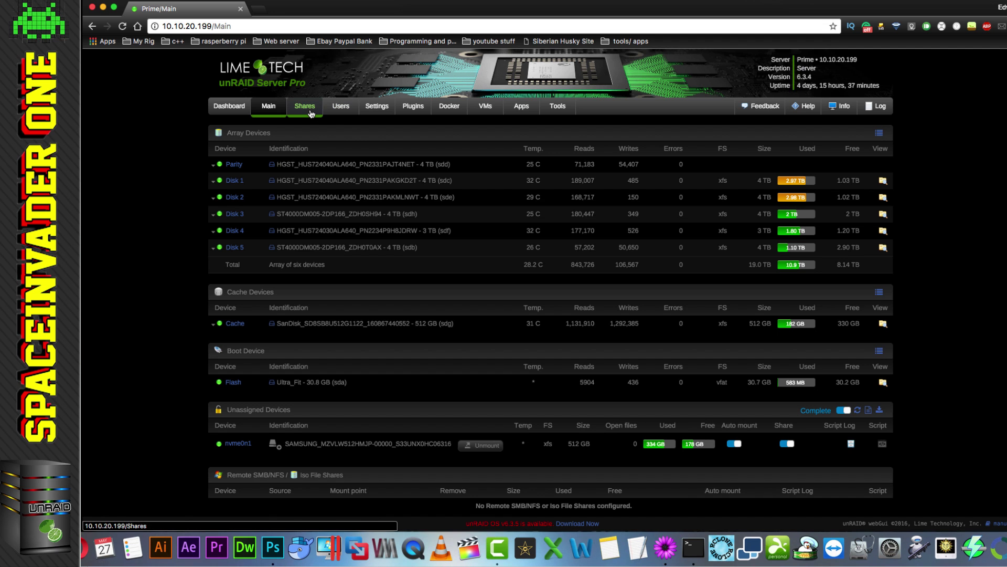
{"action": "left_click", "coordinate": [311, 112]}
{"action": "scroll", "coordinate": [315, 254], "scroll_direction": "down", "scroll_amount": 1}
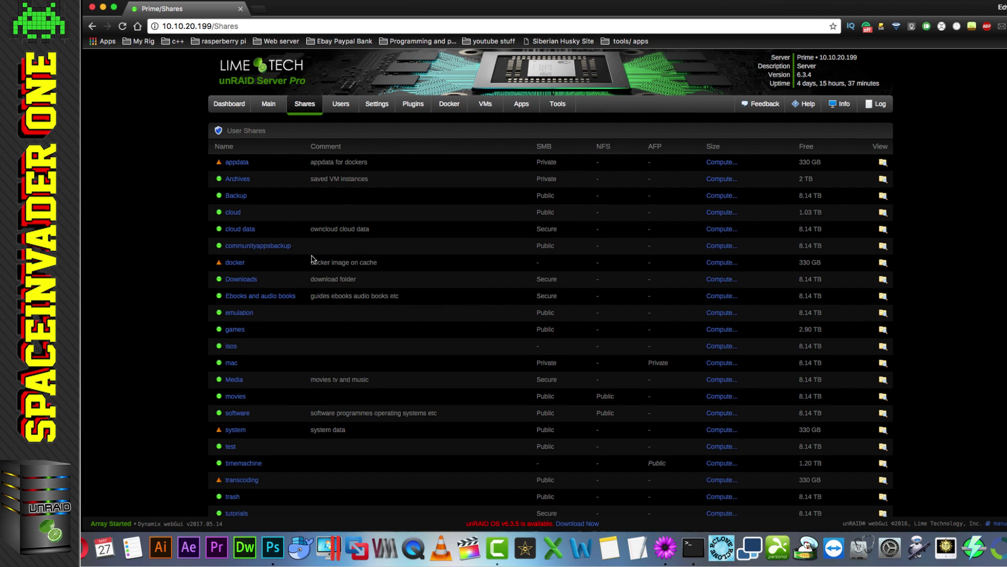
{"action": "left_click", "coordinate": [232, 347]}
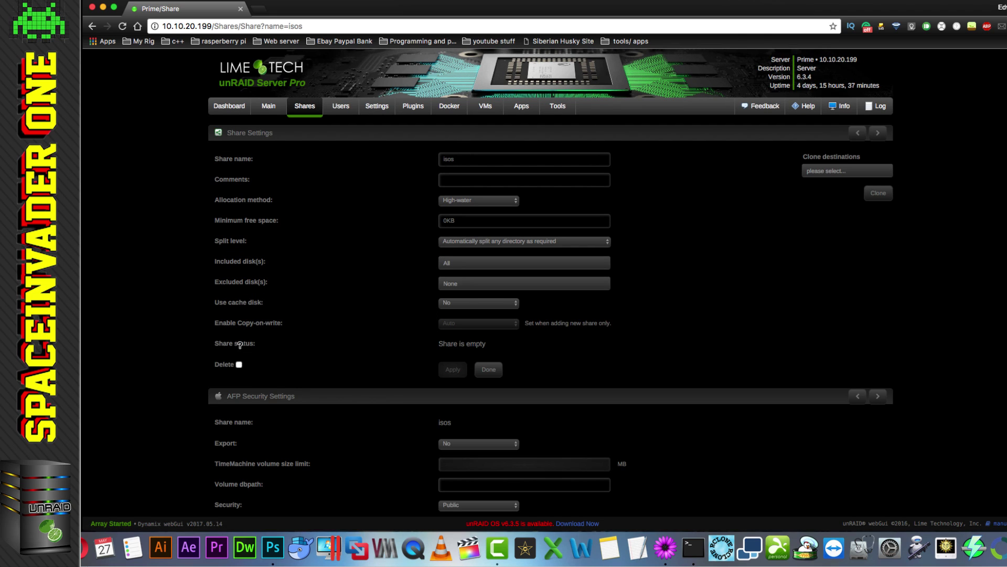
{"action": "scroll", "coordinate": [294, 337], "scroll_direction": "down", "scroll_amount": 5}
{"action": "scroll", "coordinate": [273, 378], "scroll_direction": "down", "scroll_amount": 3}
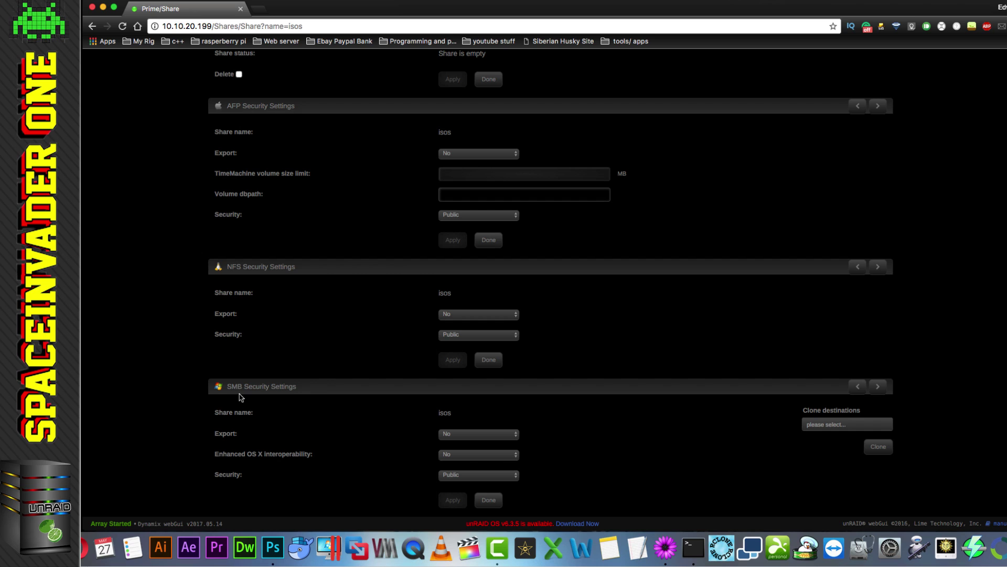
{"action": "left_click", "coordinate": [515, 438]}
{"action": "left_click", "coordinate": [511, 445]}
{"action": "left_click", "coordinate": [455, 500]}
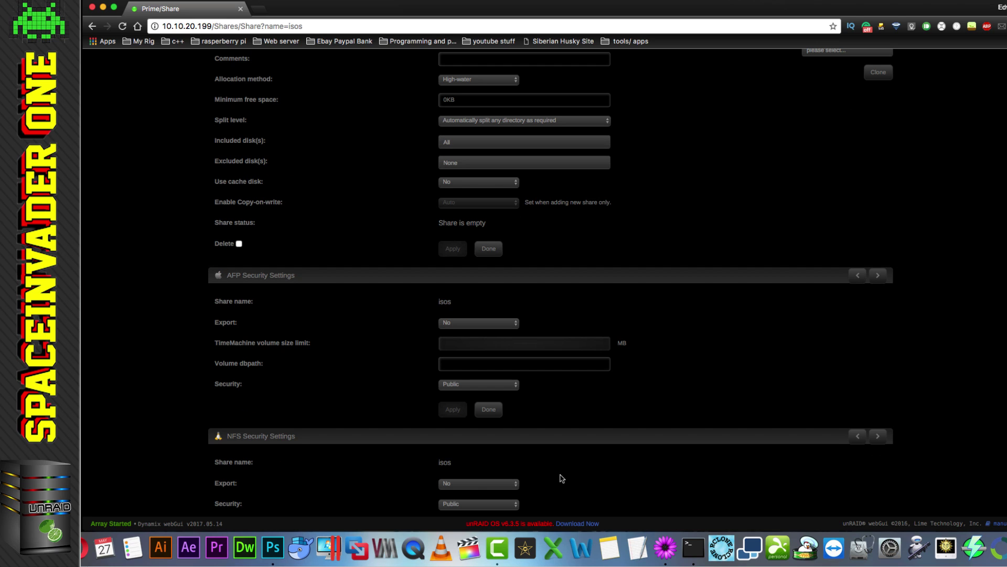
{"action": "scroll", "coordinate": [552, 477], "scroll_direction": "down", "scroll_amount": 1}
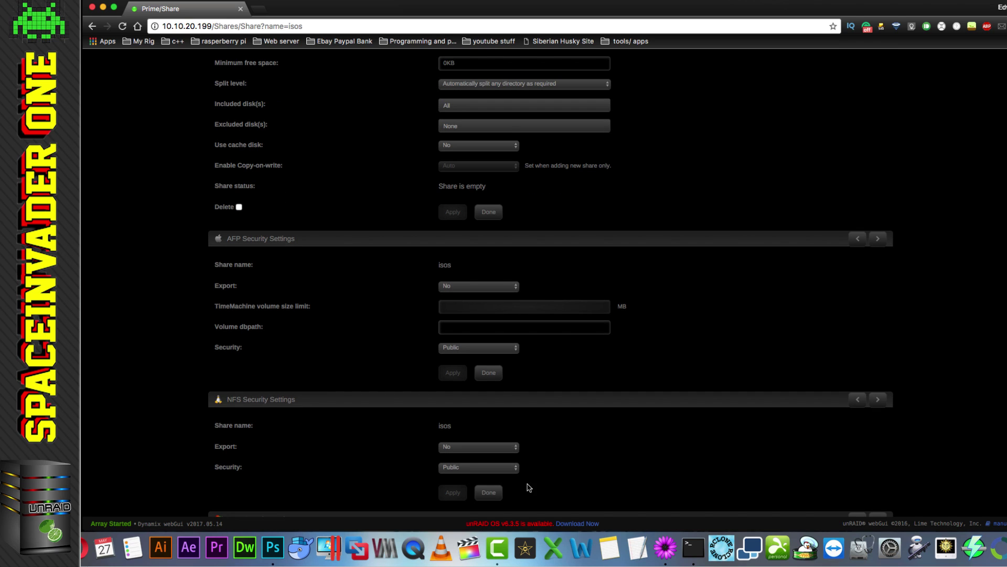
{"action": "left_click", "coordinate": [487, 493]}
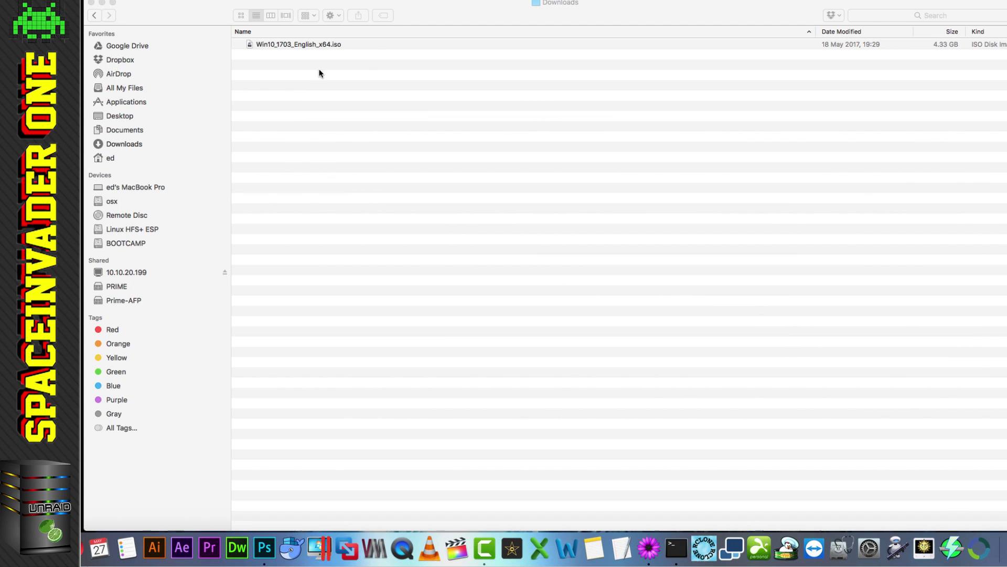
Copy Win10_1703_English_x64.iso from the Downloads folder into the isos share on the PRIME server
{"action": "left_click", "coordinate": [321, 45]}
{"action": "right_click", "coordinate": [321, 44]}
{"action": "left_click", "coordinate": [359, 187]}
{"action": "left_click", "coordinate": [121, 288]}
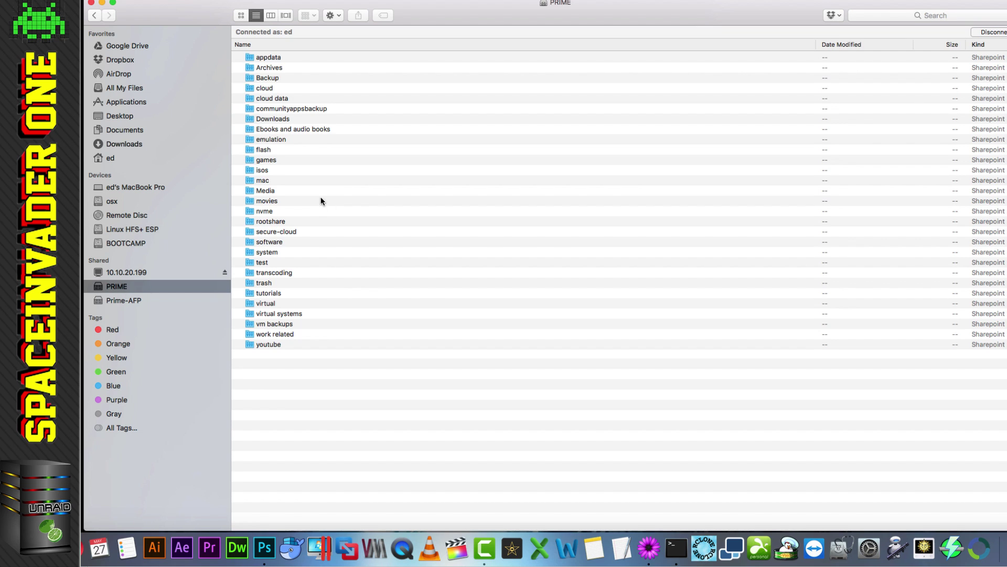
{"action": "double_click", "coordinate": [264, 171]}
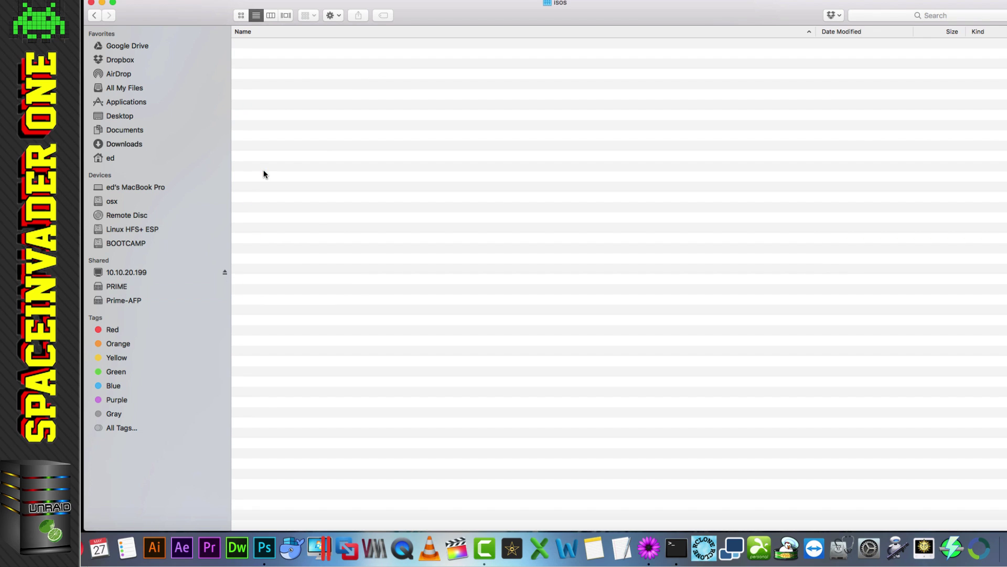
{"action": "right_click", "coordinate": [316, 64]}
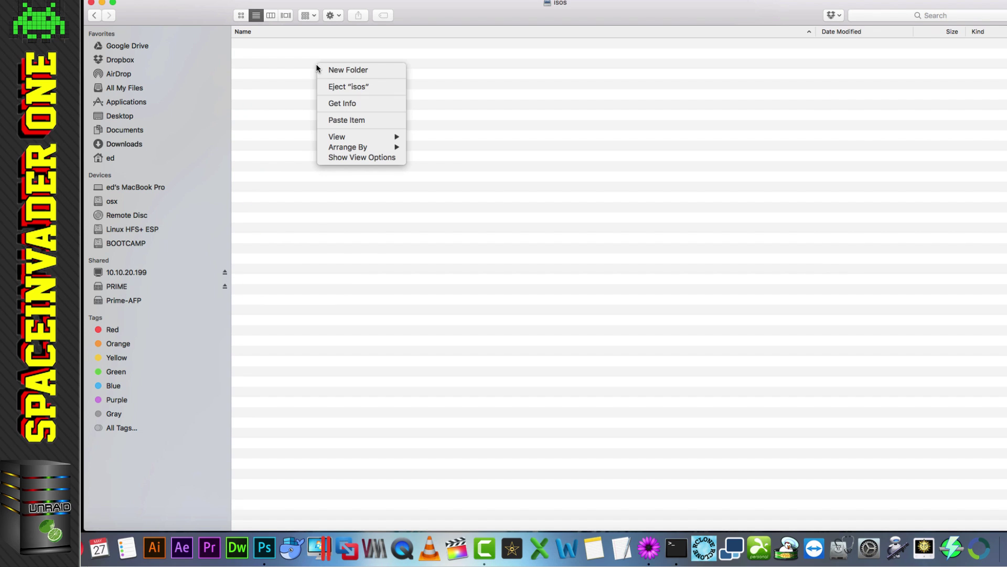
{"action": "left_click", "coordinate": [341, 120]}
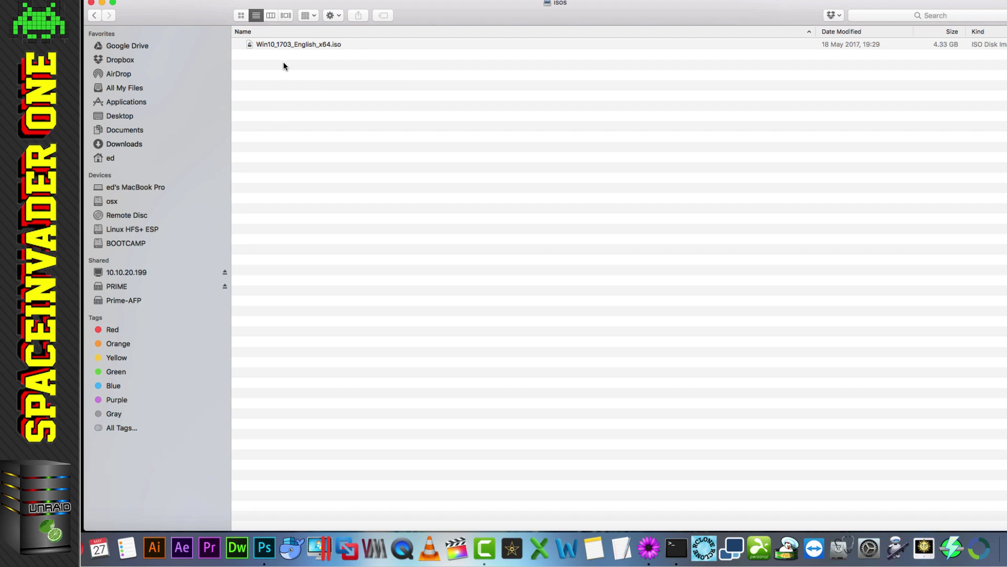
{"action": "left_click", "coordinate": [103, 3]}
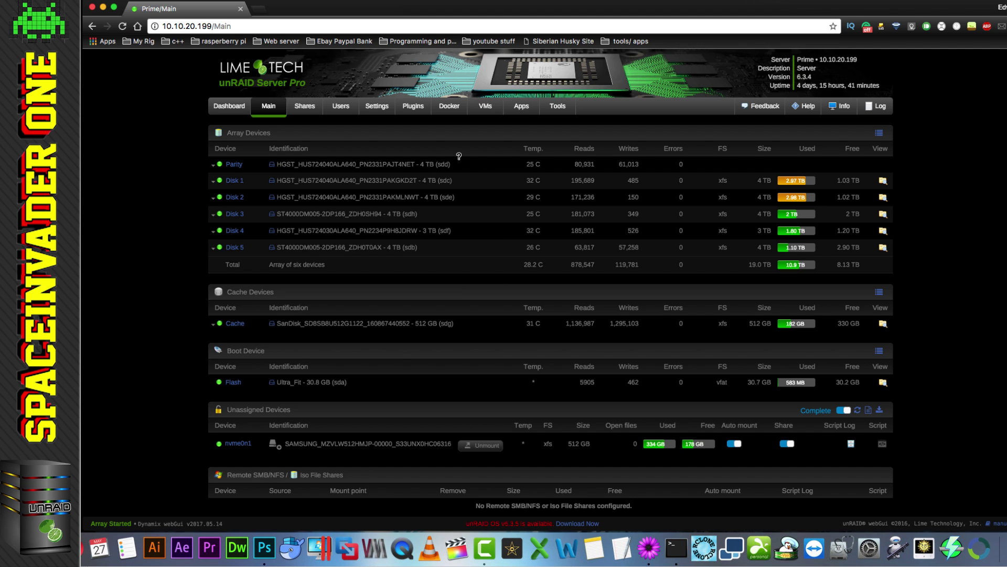
Download the default Windows VirtIO driver ISO virtio-win-0.1.126-2.iso through the VM Manager settings and check for it in the isos share
{"action": "left_click", "coordinate": [383, 110]}
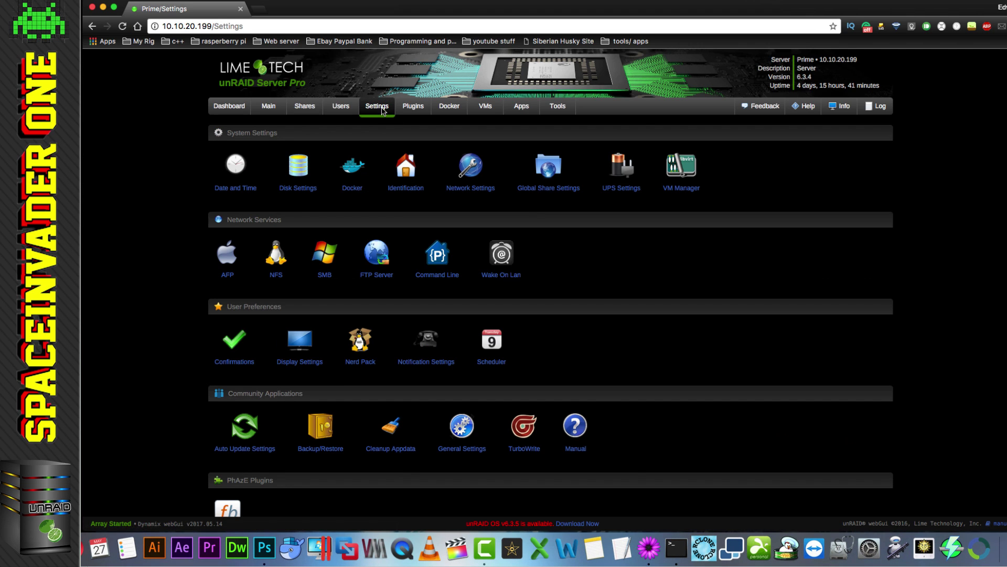
{"action": "left_click", "coordinate": [680, 196]}
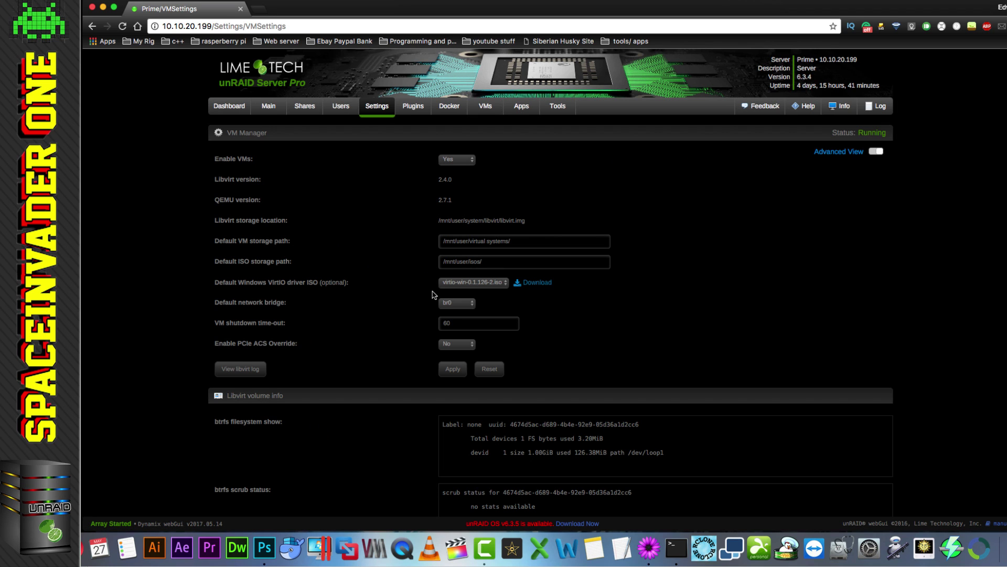
{"action": "left_click", "coordinate": [502, 283]}
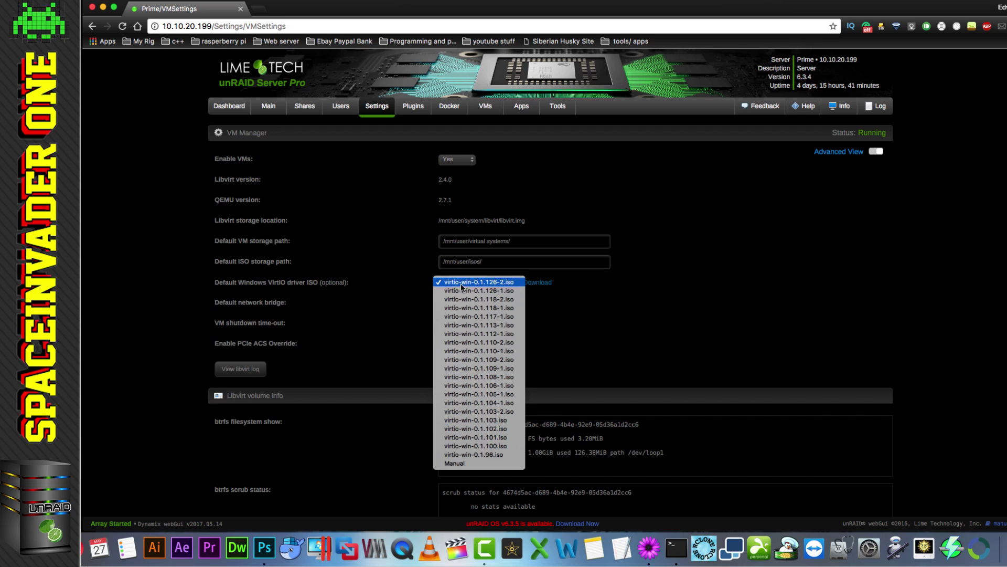
{"action": "left_click", "coordinate": [475, 284]}
{"action": "left_click", "coordinate": [536, 283]}
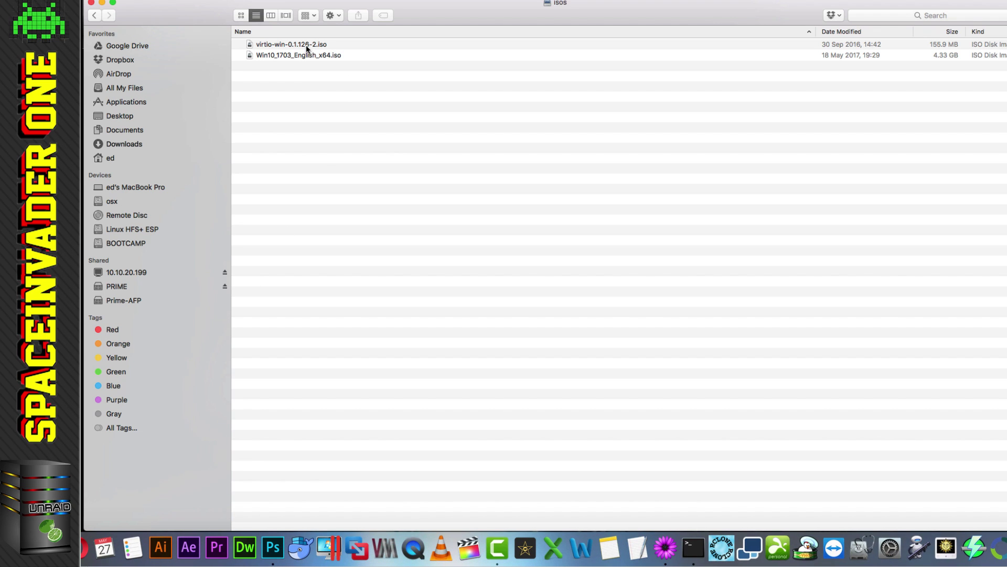
{"action": "left_click", "coordinate": [307, 47]}
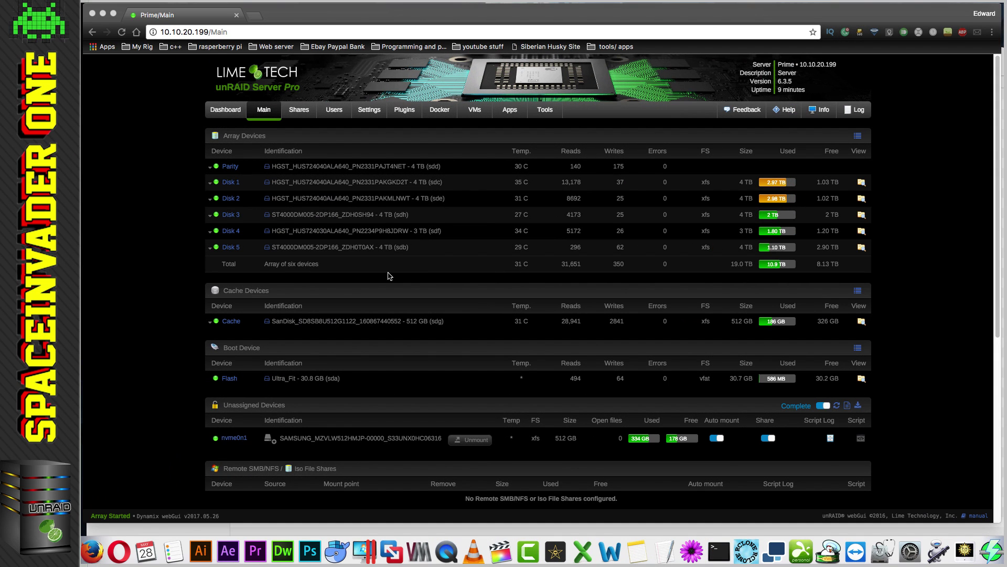
Start a new virtual machine from the Windows 10 template and name it 001 Windows 10
{"action": "left_click", "coordinate": [475, 109]}
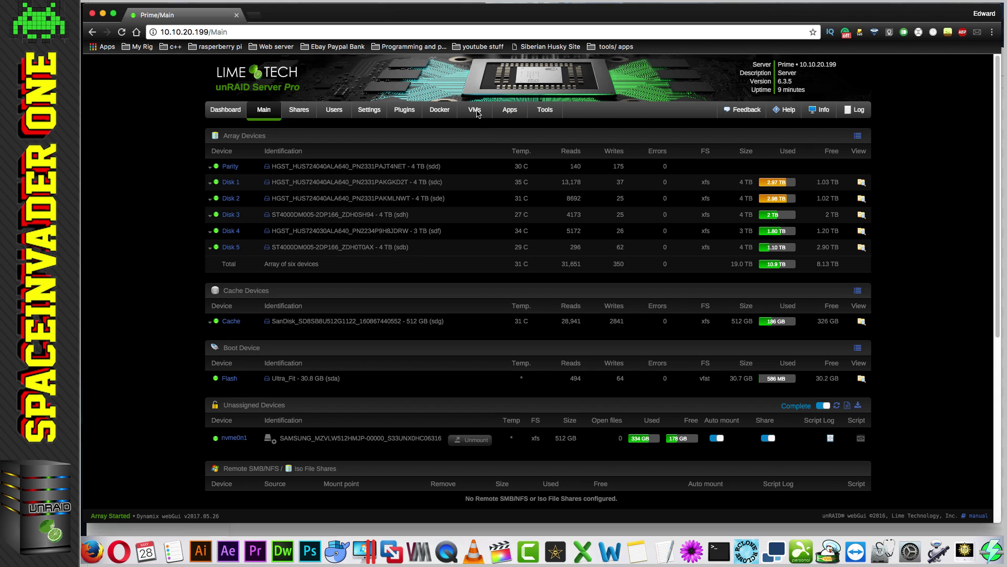
{"action": "scroll", "coordinate": [458, 259], "scroll_direction": "down", "scroll_amount": 10}
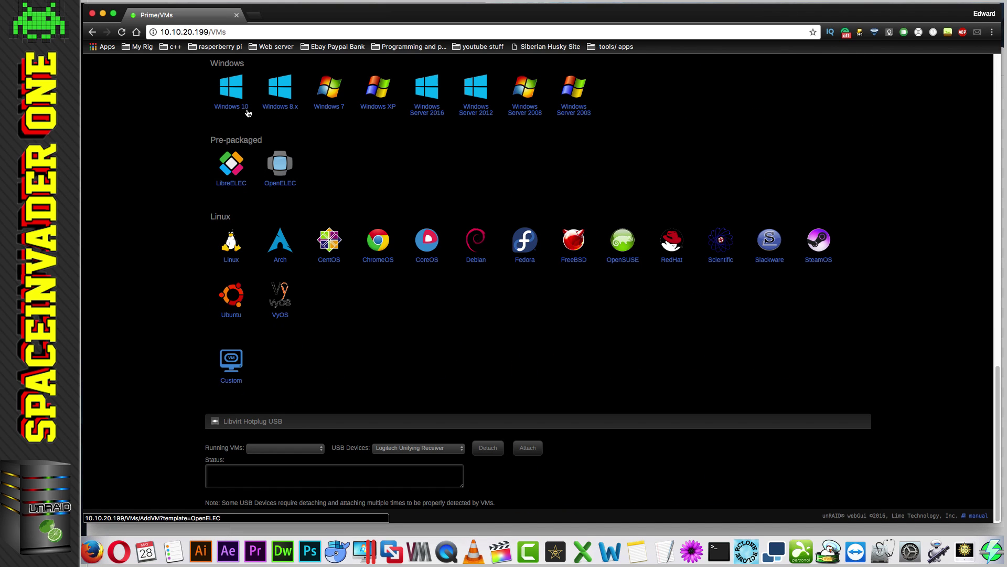
{"action": "left_click", "coordinate": [239, 96]}
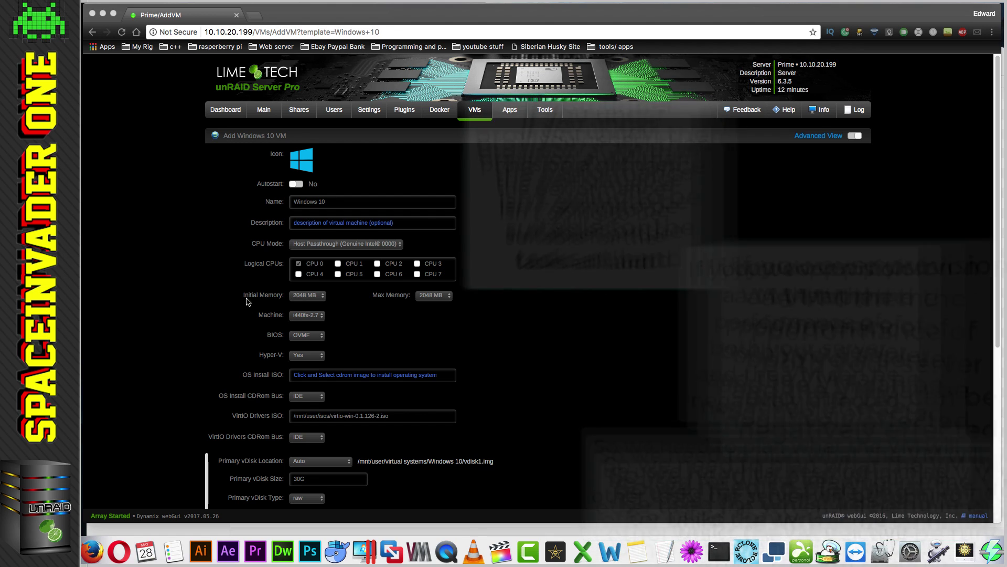
{"action": "type", "text": "00"}
{"action": "type", "text": "1"}
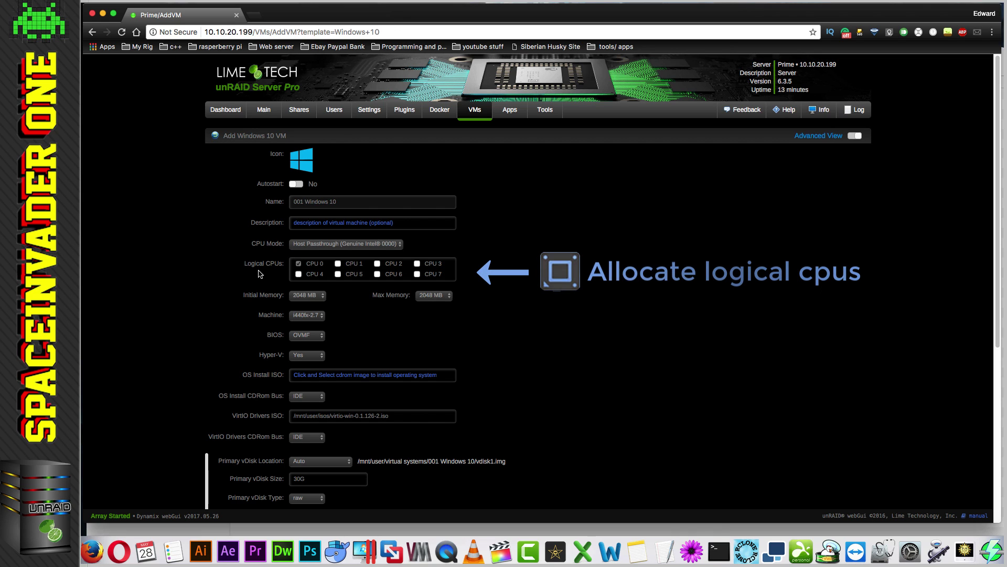
Assign all eight logical CPUs to the VM, and take CPU 0 and CPU 1 back out of the selection
{"action": "left_click", "coordinate": [338, 264]}
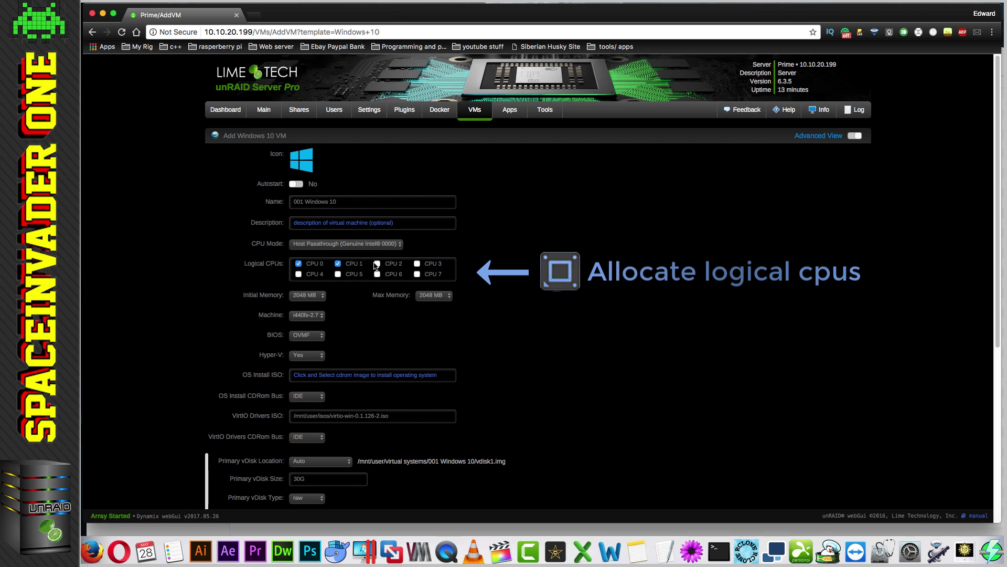
{"action": "left_click", "coordinate": [377, 263]}
{"action": "left_click", "coordinate": [417, 263]}
{"action": "left_click", "coordinate": [417, 274]}
{"action": "left_click", "coordinate": [377, 274]}
{"action": "left_click", "coordinate": [338, 274]}
{"action": "left_click", "coordinate": [299, 274]}
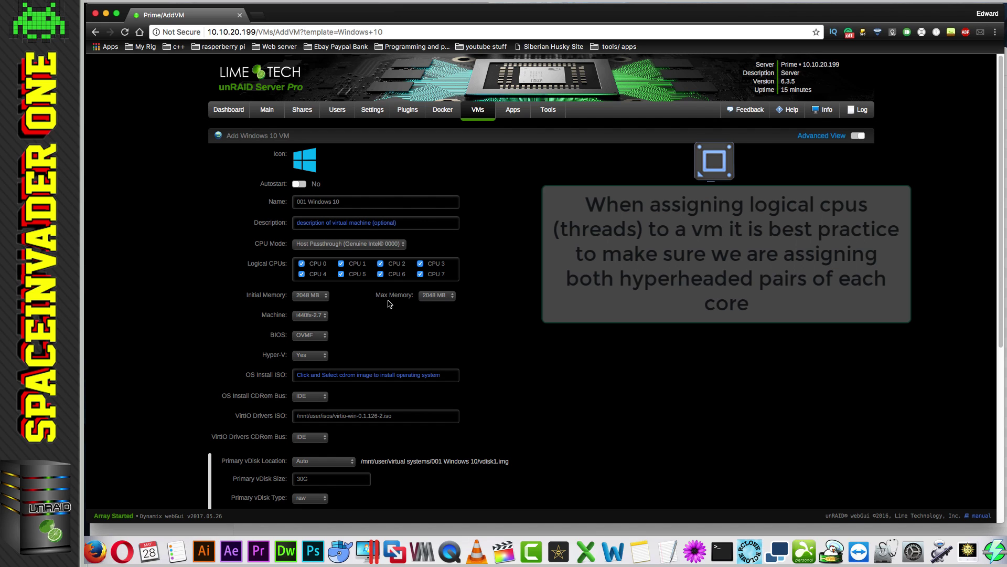
{"action": "left_click", "coordinate": [302, 264]}
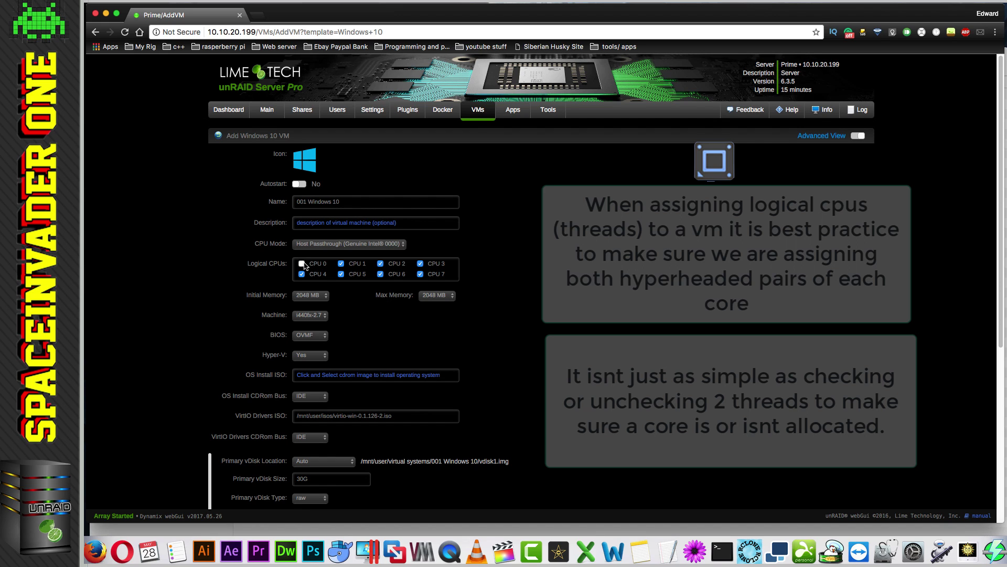
{"action": "left_click", "coordinate": [342, 266]}
Open the server's System Devices page in a separate tab and examine the CPU thread pairings
{"action": "right_click", "coordinate": [551, 113]}
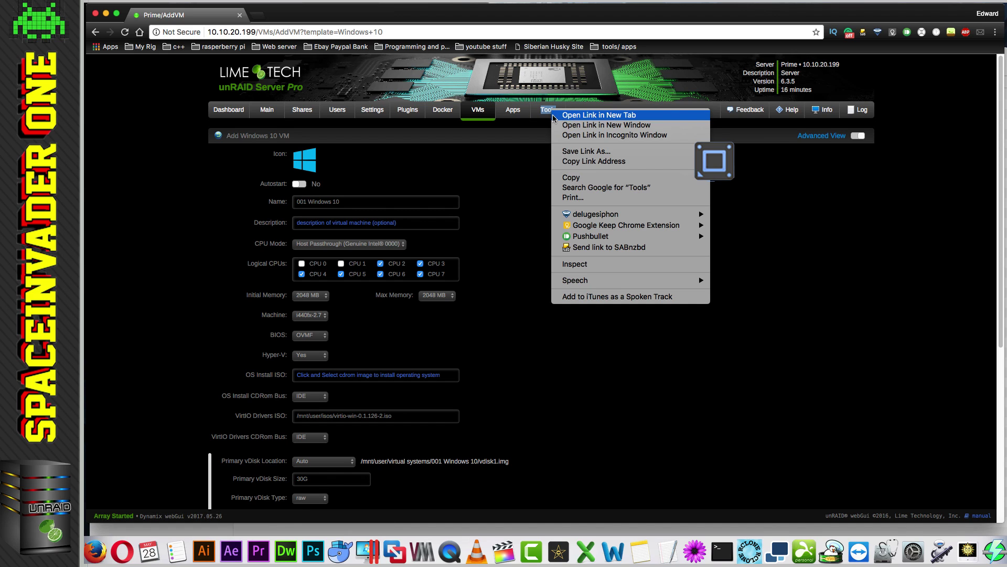
{"action": "left_click", "coordinate": [557, 115]}
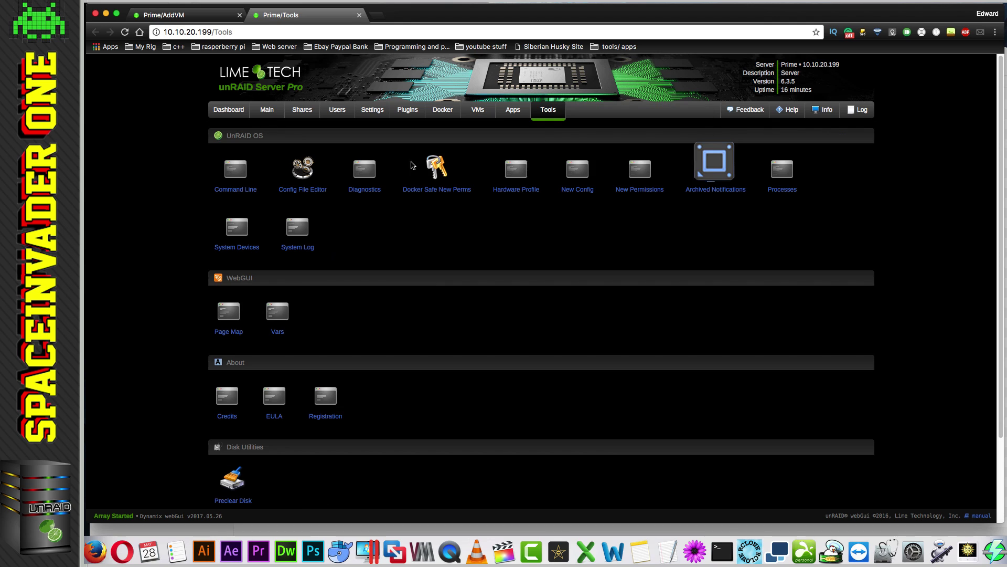
{"action": "left_click", "coordinate": [244, 247]}
{"action": "scroll", "coordinate": [404, 313], "scroll_direction": "down", "scroll_amount": 15}
{"action": "scroll", "coordinate": [404, 313], "scroll_direction": "down", "scroll_amount": 1}
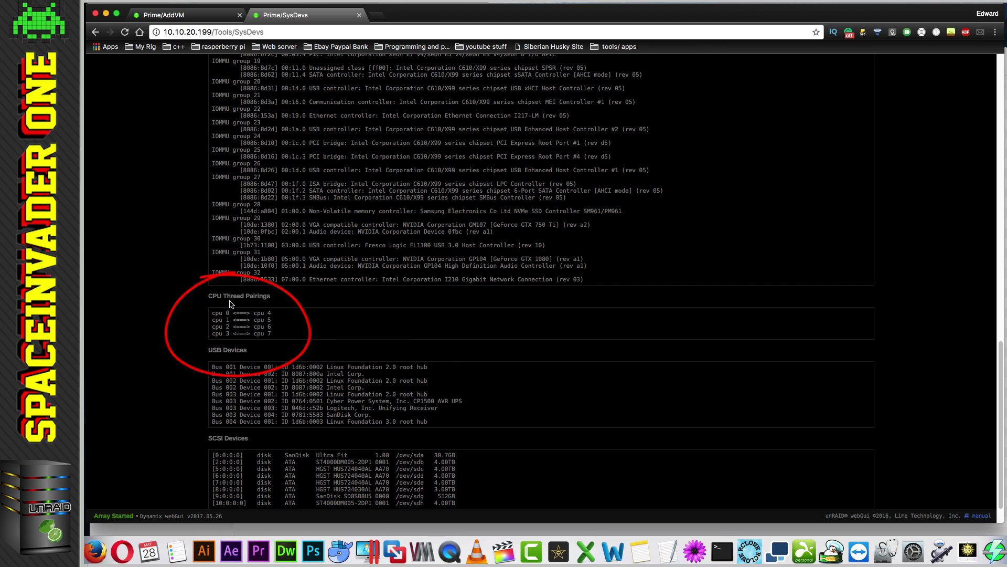
{"action": "scroll", "coordinate": [329, 322], "scroll_direction": "down", "scroll_amount": 1}
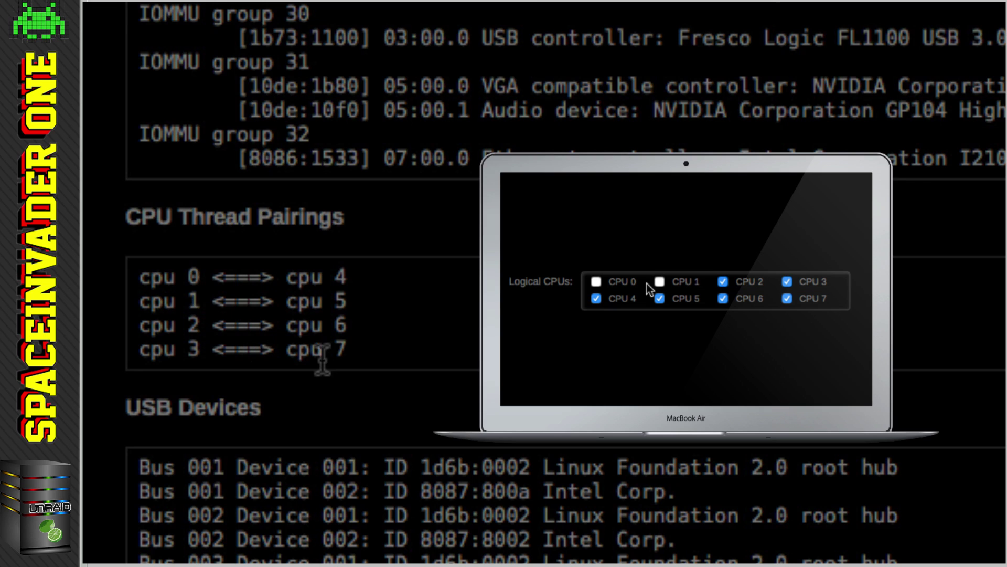
{"action": "left_click_drag", "start_coordinate": [346, 349], "coordinate": [141, 336]}
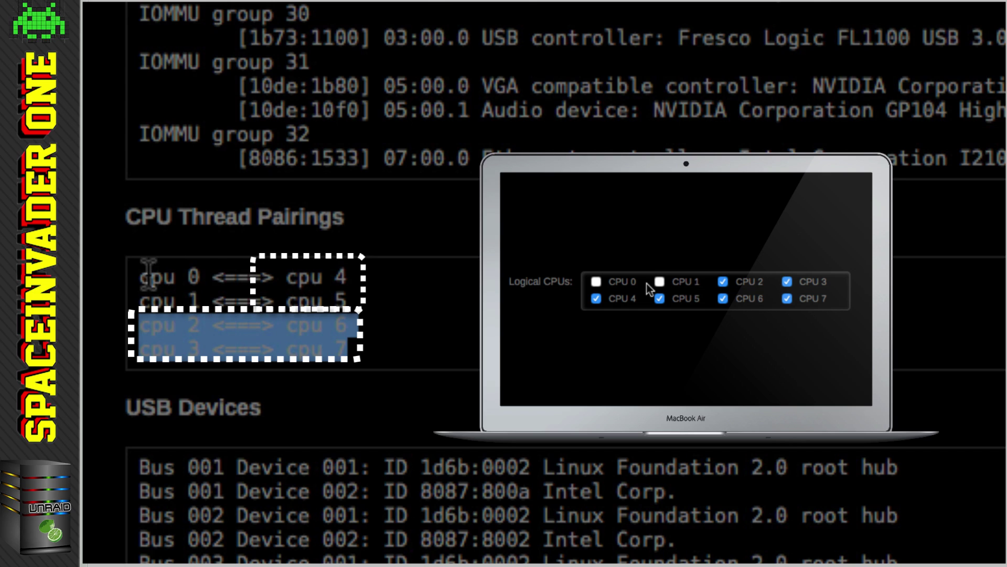
{"action": "left_click", "coordinate": [360, 360]}
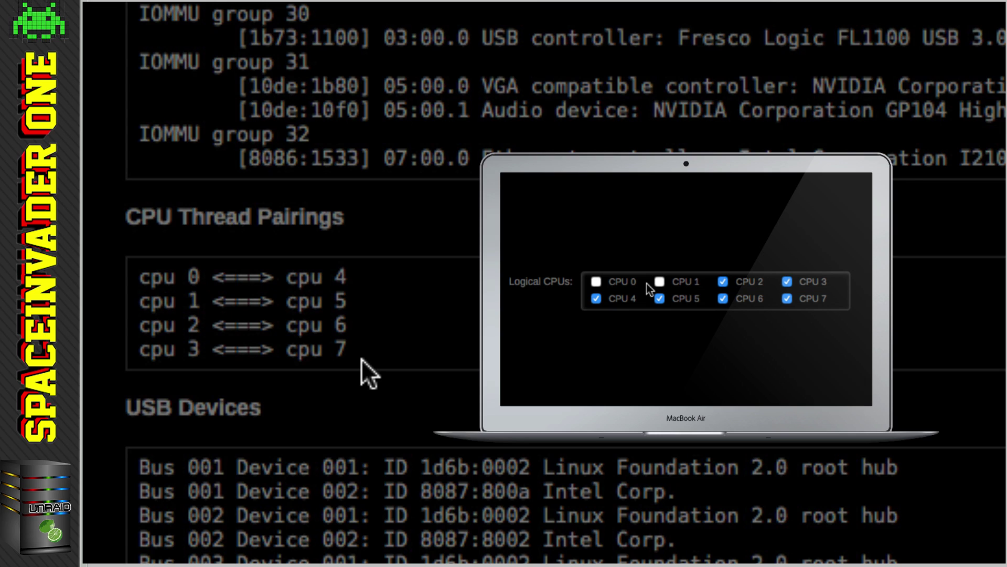
{"action": "left_click_drag", "start_coordinate": [360, 360], "coordinate": [135, 317]}
{"action": "left_click", "coordinate": [113, 338]}
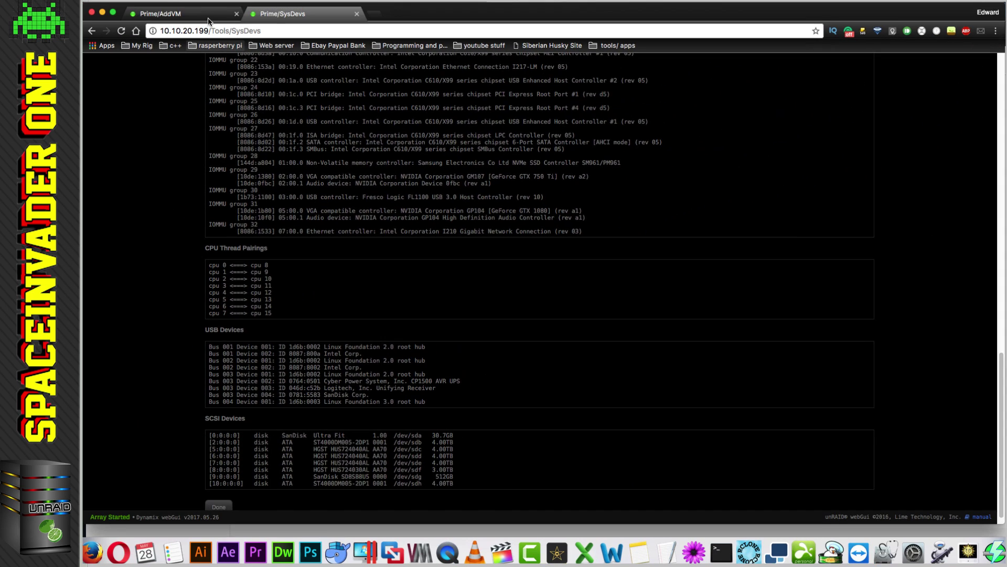
Check the CPU thread pairings on the System Devices page and assign CPUs 1 to 4 with their paired threads 15 to 18 to the VM
{"action": "key", "text": "ctrl+shift+Tab"}
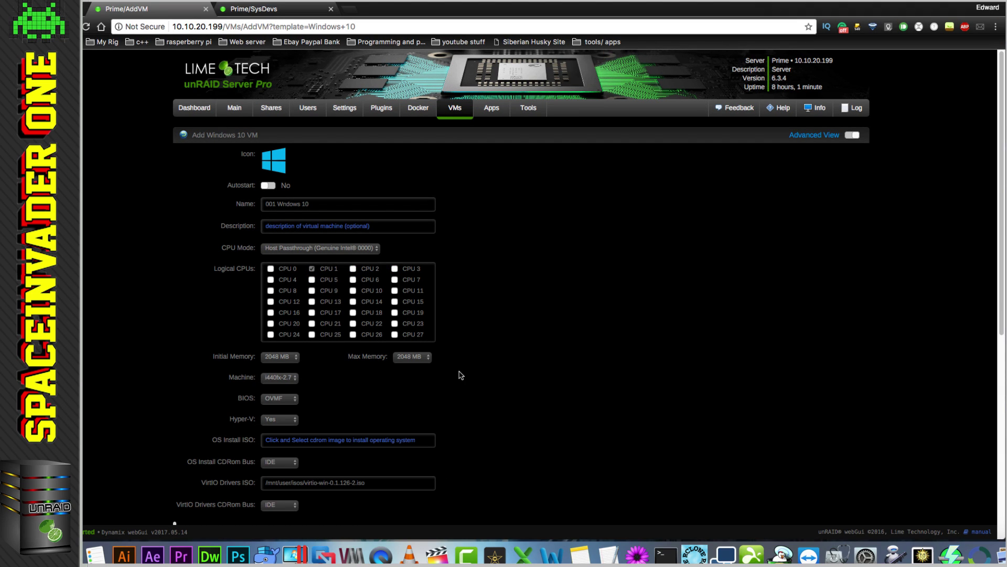
{"action": "left_click", "coordinate": [250, 7]}
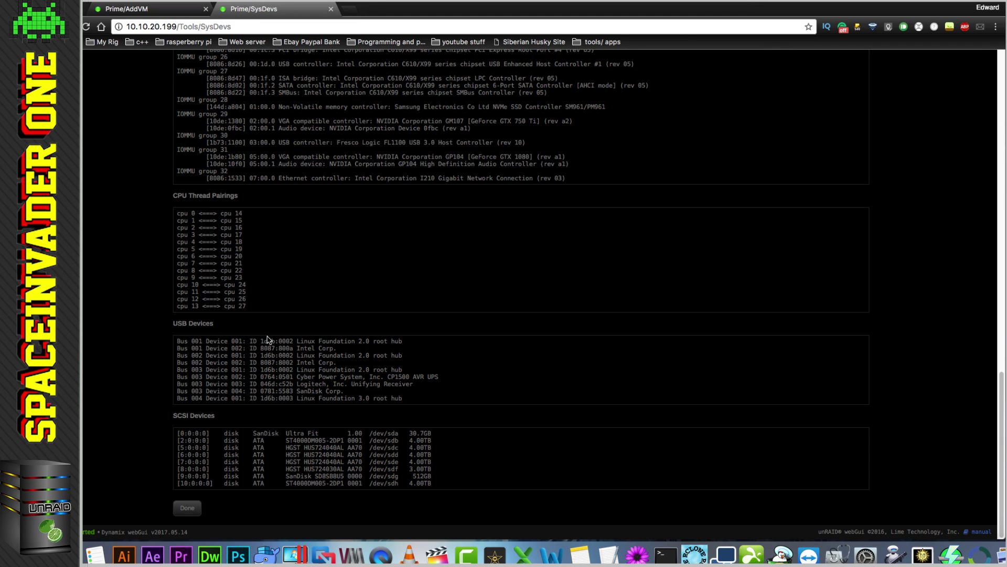
{"action": "left_click", "coordinate": [186, 10]}
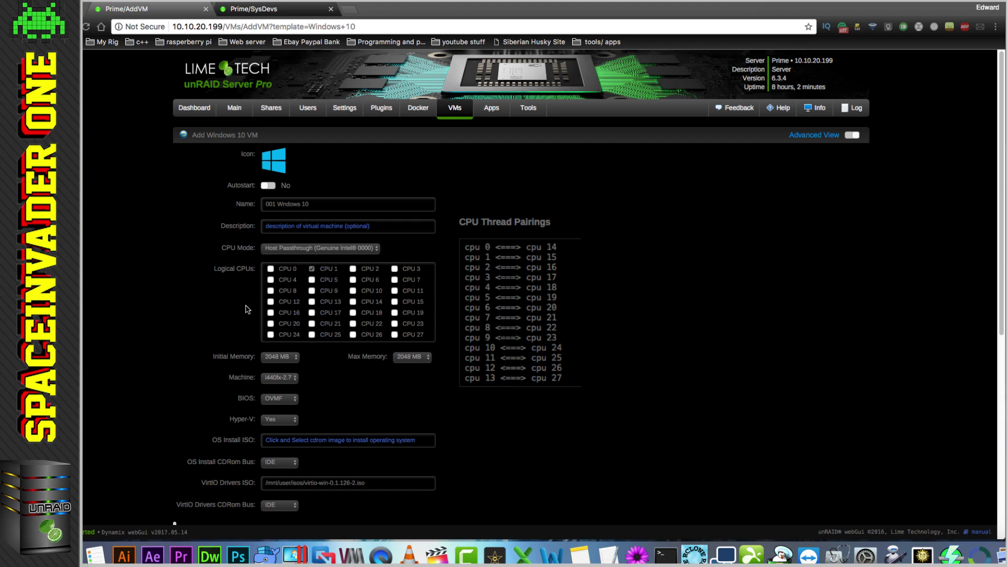
{"action": "left_click", "coordinate": [396, 302]}
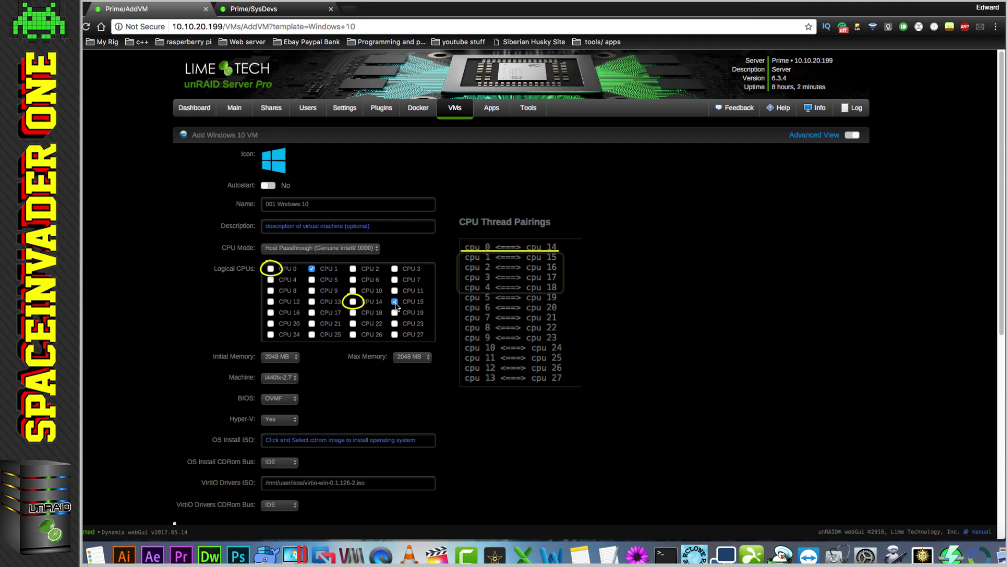
{"action": "left_click", "coordinate": [353, 269]}
{"action": "left_click", "coordinate": [271, 313]}
{"action": "left_click", "coordinate": [394, 268]}
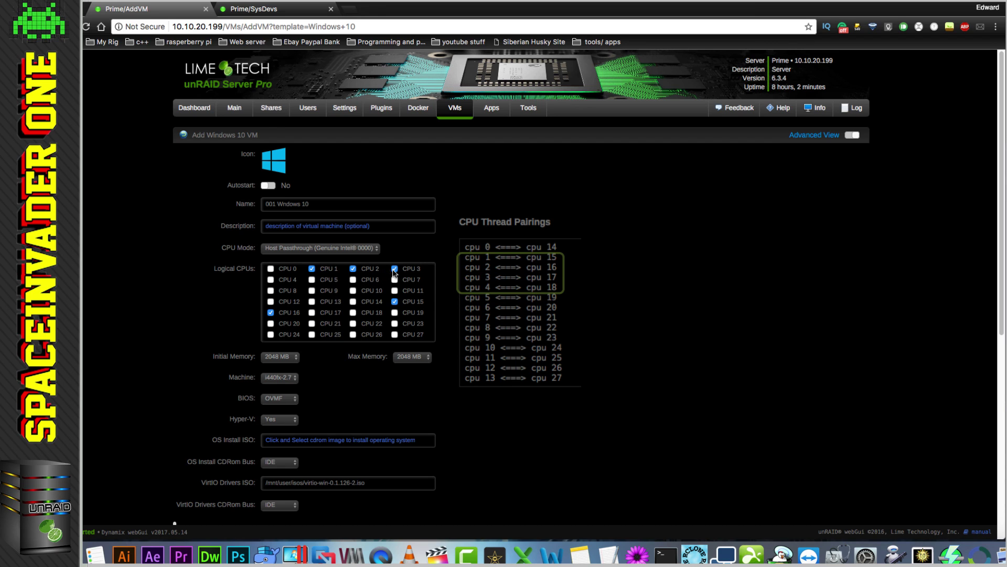
{"action": "left_click", "coordinate": [271, 279]}
{"action": "left_click", "coordinate": [353, 312]}
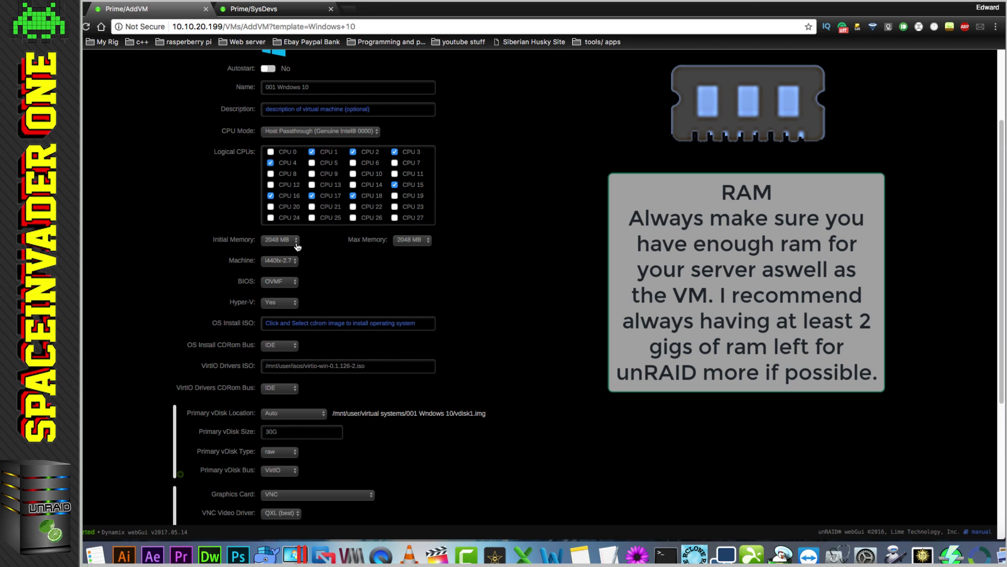
Set the VM's initial memory to 8192 MB and keep OVMF as its BIOS
{"action": "left_click", "coordinate": [297, 245]}
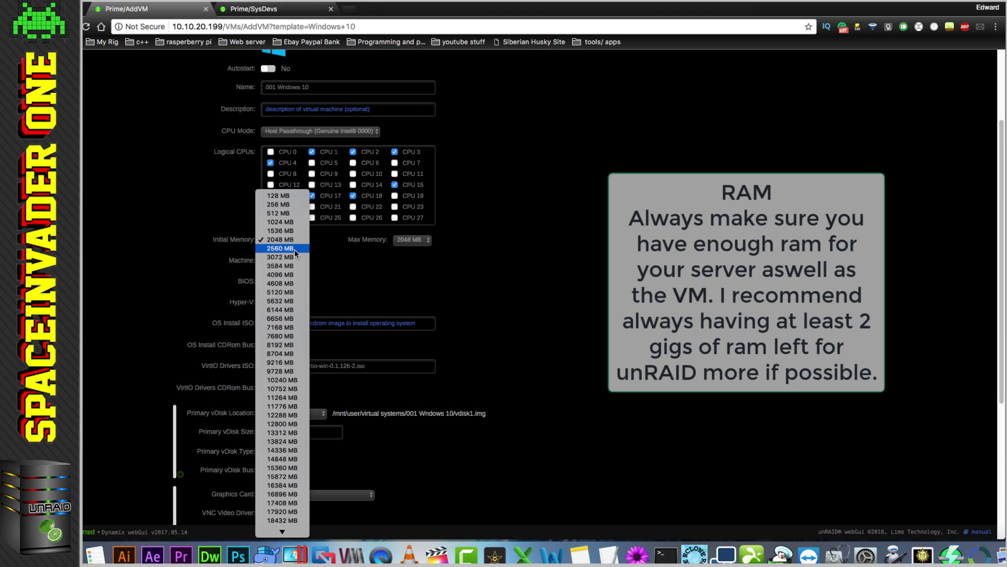
{"action": "left_click", "coordinate": [292, 345]}
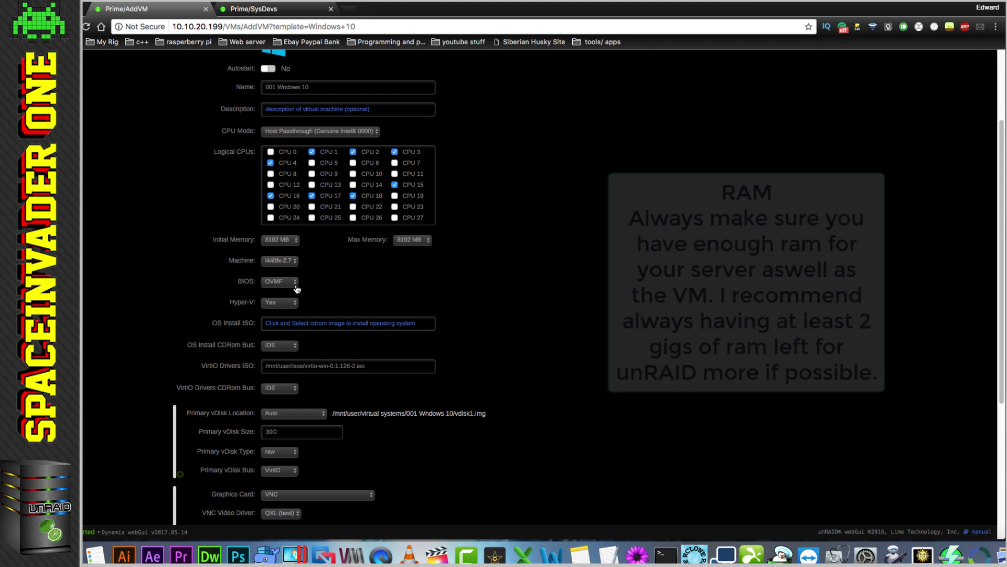
{"action": "left_click", "coordinate": [295, 284]}
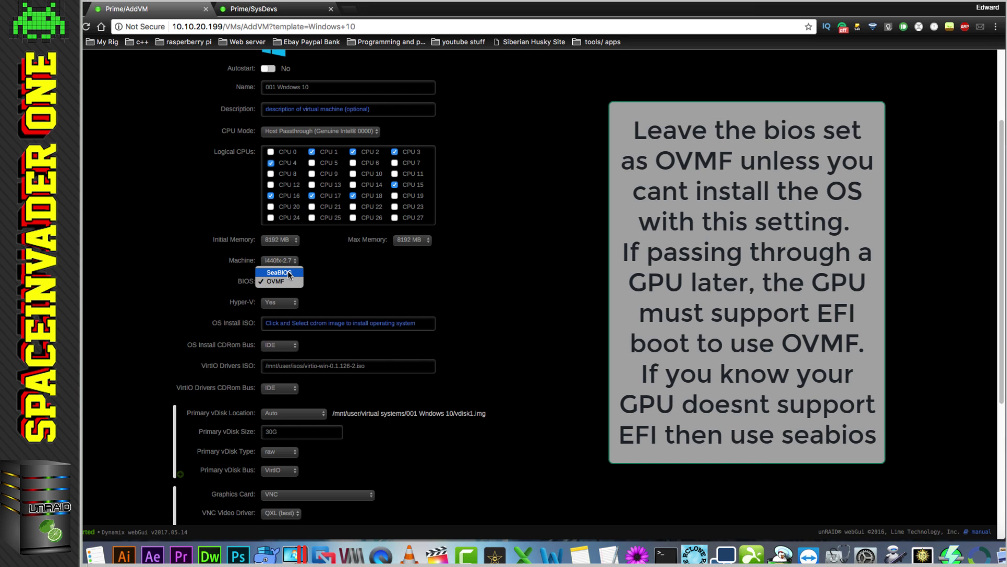
{"action": "left_click", "coordinate": [284, 284]}
Choose Win10_1703_English_x64.iso as the OS install ISO and set the primary vDisk size to 70G
{"action": "left_click", "coordinate": [274, 323]}
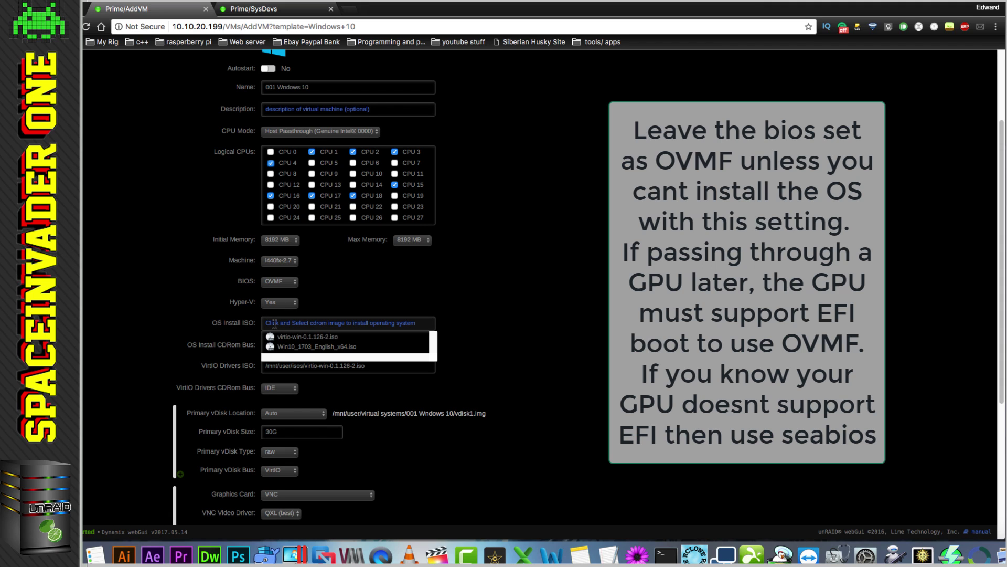
{"action": "left_click", "coordinate": [311, 348]}
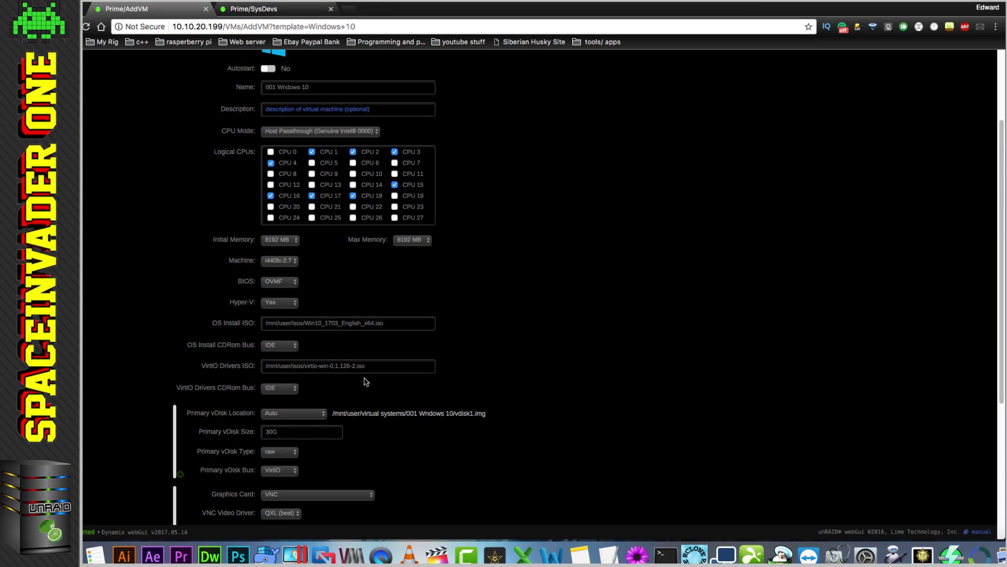
{"action": "scroll", "coordinate": [479, 373], "scroll_direction": "down", "scroll_amount": 2}
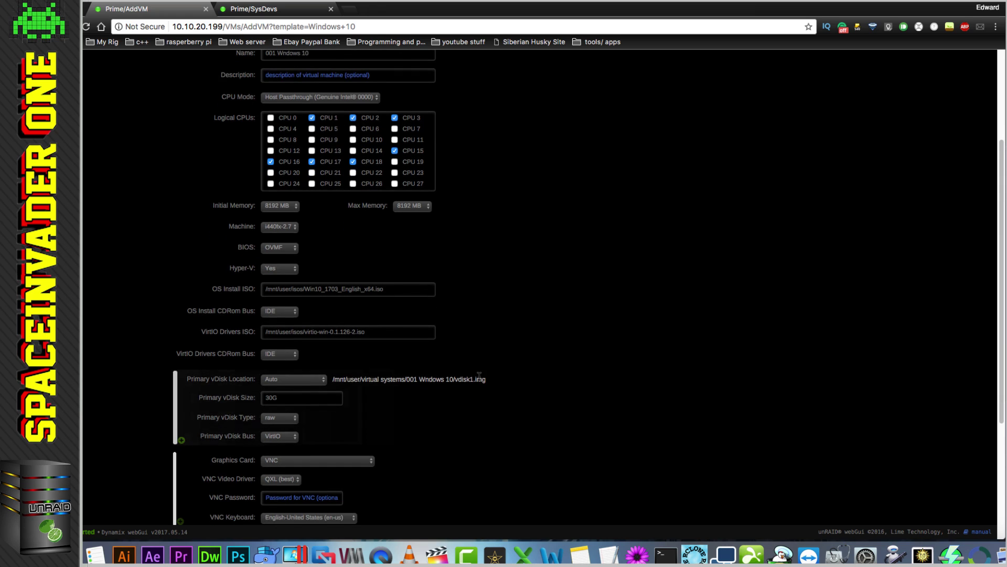
{"action": "scroll", "coordinate": [479, 375], "scroll_direction": "down", "scroll_amount": 1}
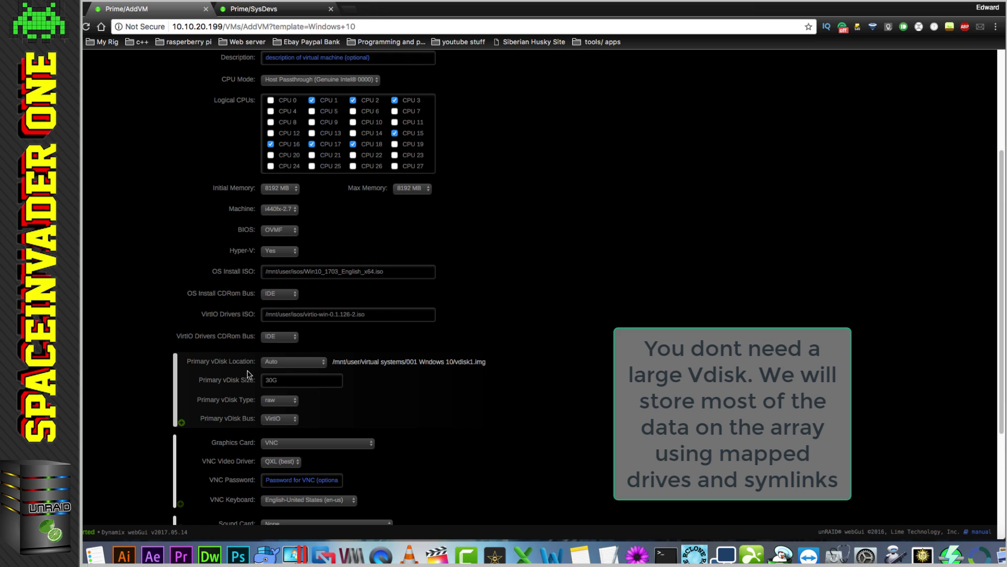
{"action": "left_click", "coordinate": [278, 381]}
{"action": "left_click_drag", "start_coordinate": [278, 381], "coordinate": [252, 378]}
{"action": "type", "text": "7"}
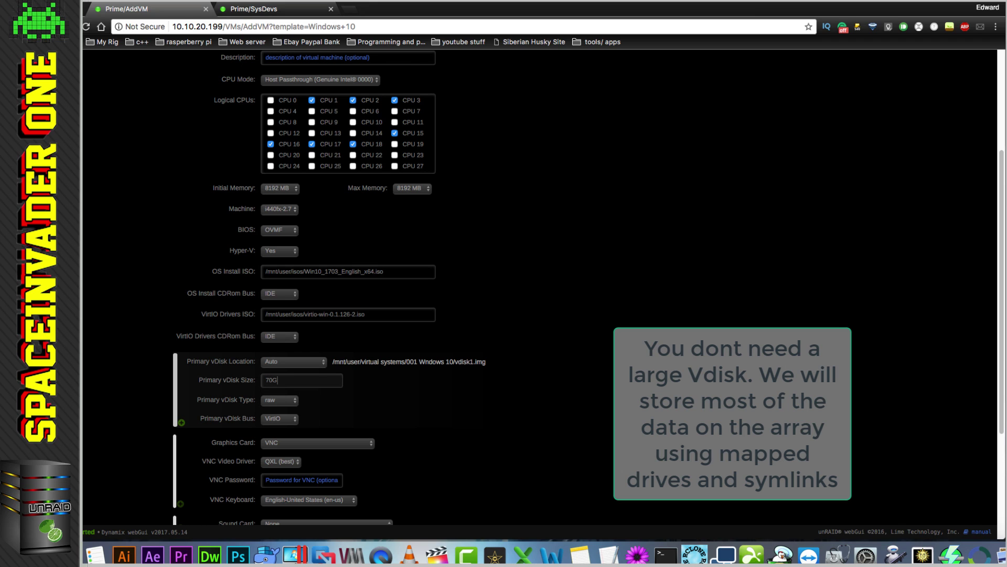
Create the VM with start after creation enabled, and boot it from the install CD in the full-screen VNC console
{"action": "scroll", "coordinate": [325, 401], "scroll_direction": "down", "scroll_amount": 2}
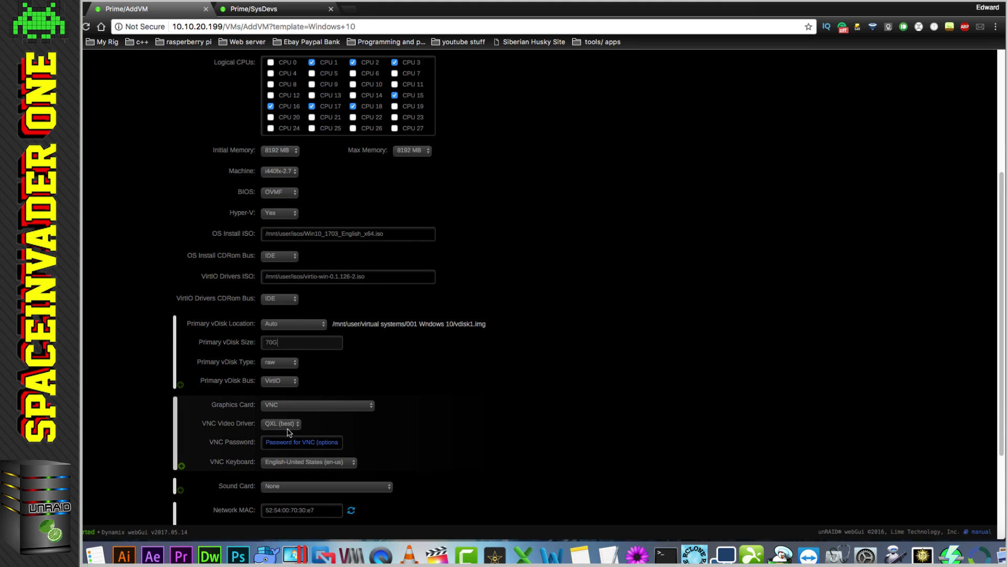
{"action": "scroll", "coordinate": [367, 431], "scroll_direction": "down", "scroll_amount": 5}
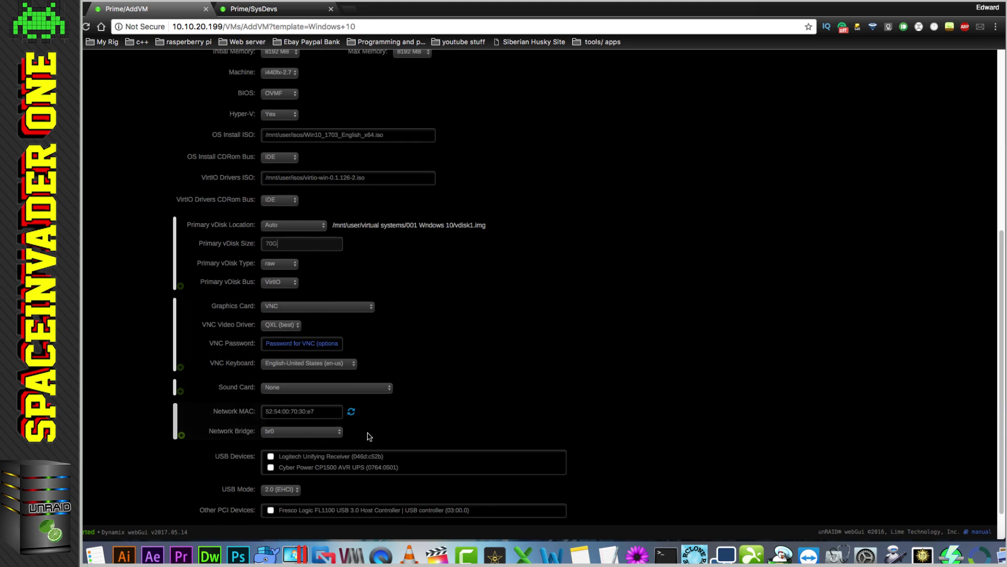
{"action": "scroll", "coordinate": [369, 437], "scroll_direction": "down", "scroll_amount": 2}
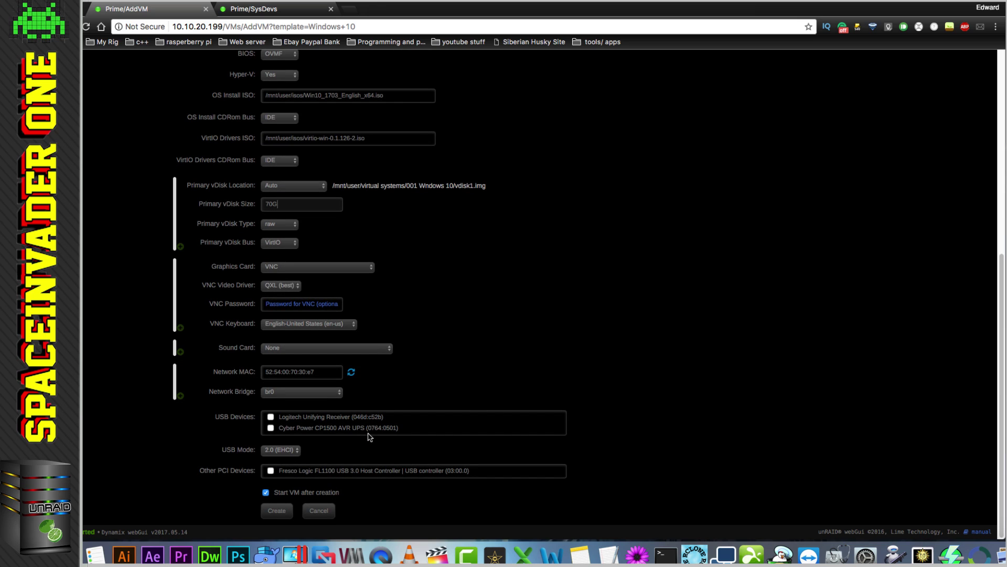
{"action": "left_click", "coordinate": [277, 511]}
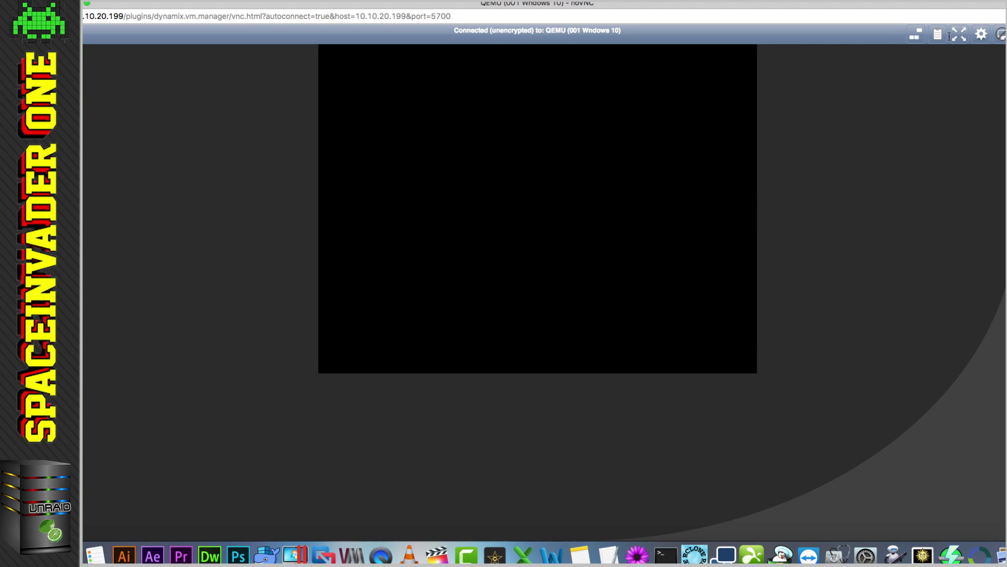
{"action": "left_click", "coordinate": [959, 34]}
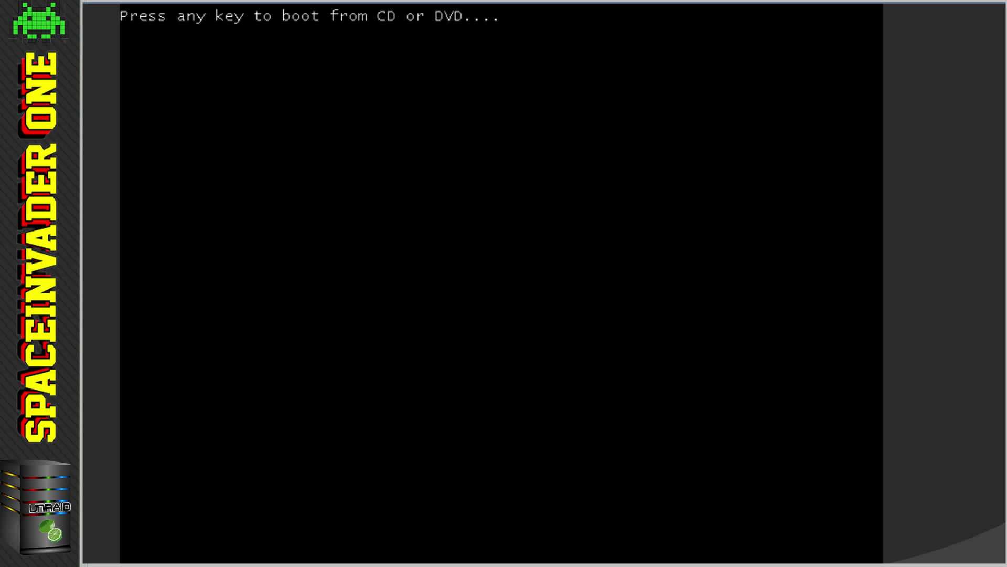
{"action": "key", "text": "Return"}
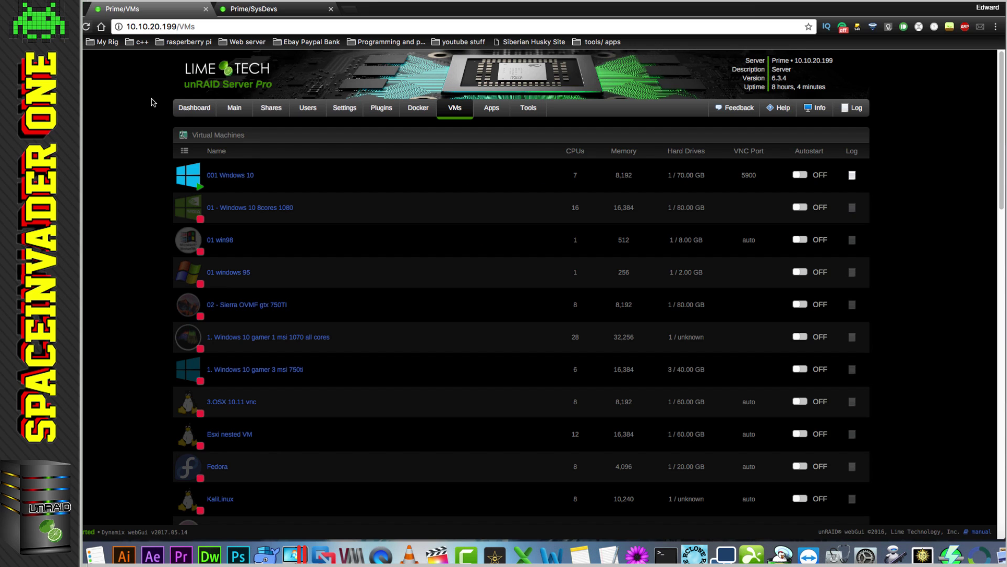
Stop the running 001 Wndows 10 VM and open its configuration for editing
{"action": "left_click", "coordinate": [192, 177]}
{"action": "left_click", "coordinate": [231, 277]}
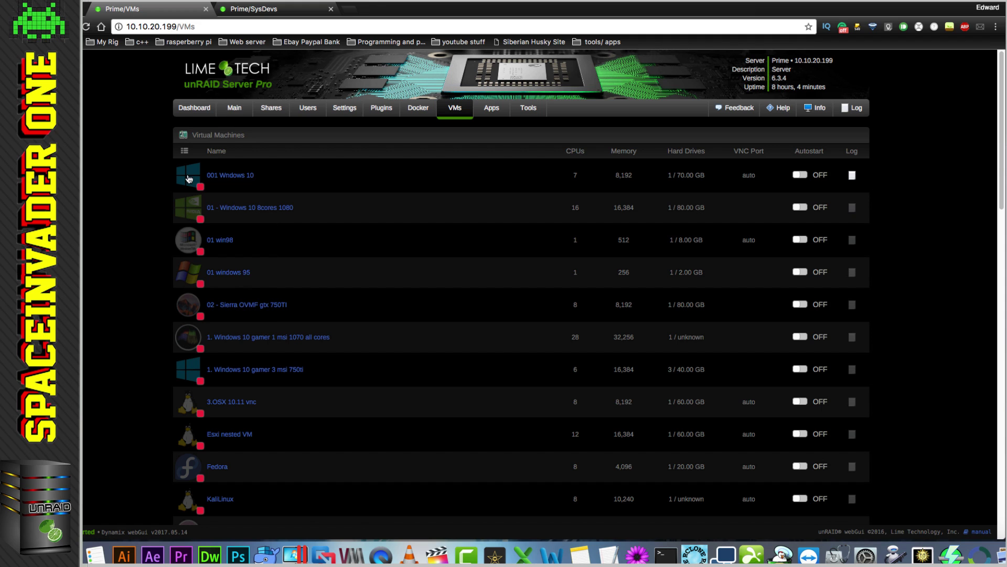
{"action": "left_click", "coordinate": [190, 179]}
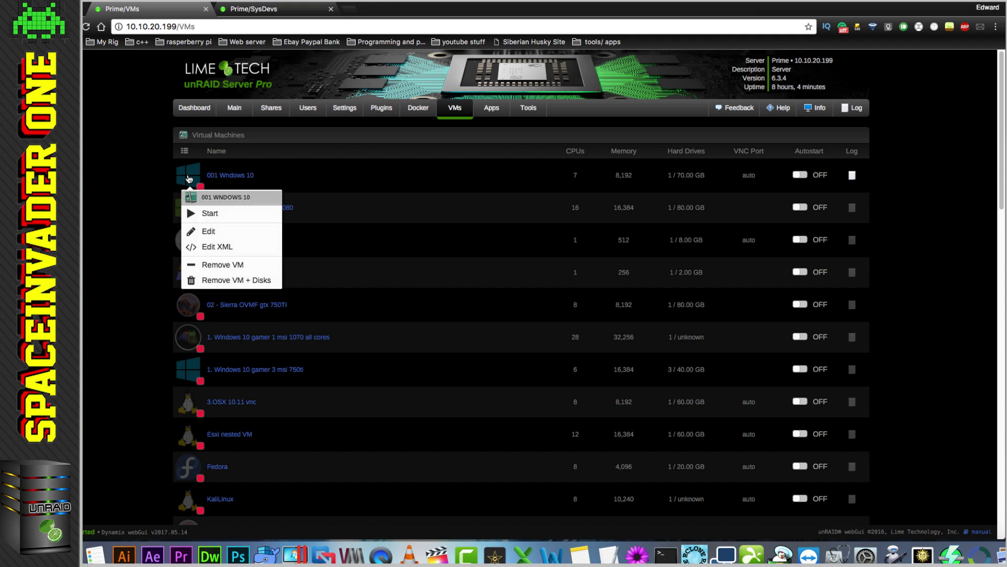
{"action": "left_click", "coordinate": [220, 237]}
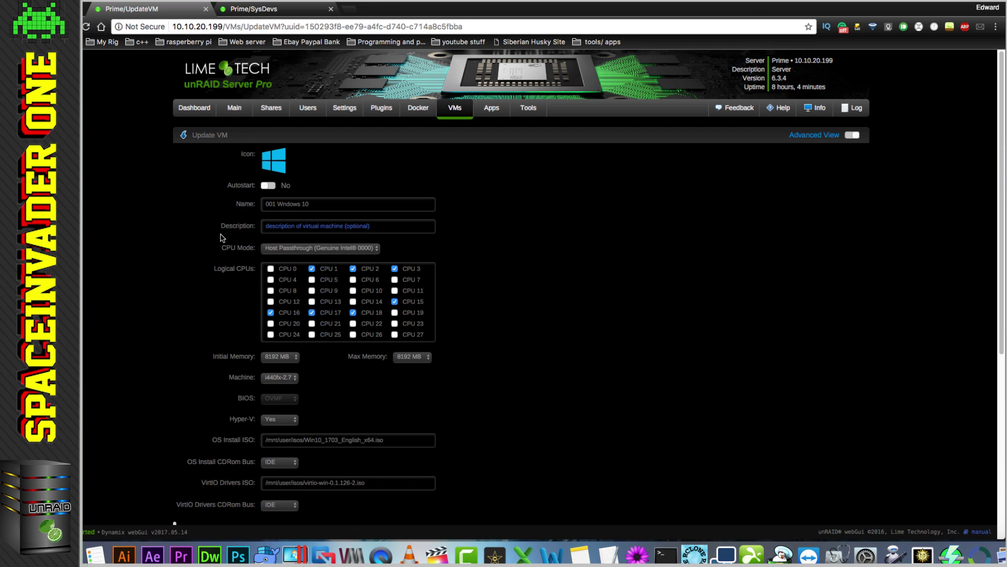
Remove every logical CPU except CPU 1 from the VM and save the updated configuration
{"action": "scroll", "coordinate": [212, 254], "scroll_direction": "down", "scroll_amount": 1}
{"action": "scroll", "coordinate": [211, 255], "scroll_direction": "down", "scroll_amount": 5}
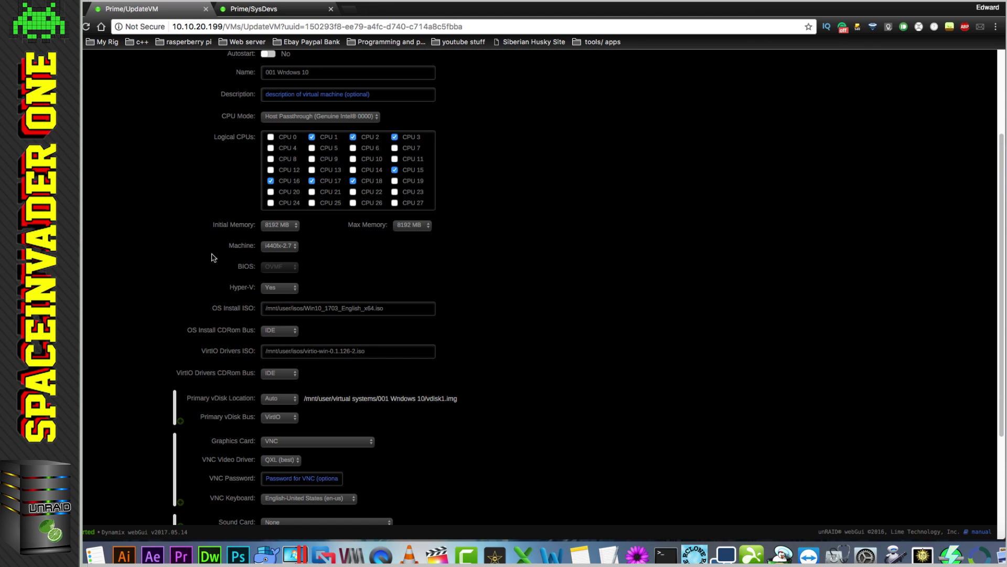
{"action": "scroll", "coordinate": [270, 273], "scroll_direction": "up", "scroll_amount": 3}
{"action": "left_click", "coordinate": [270, 246]}
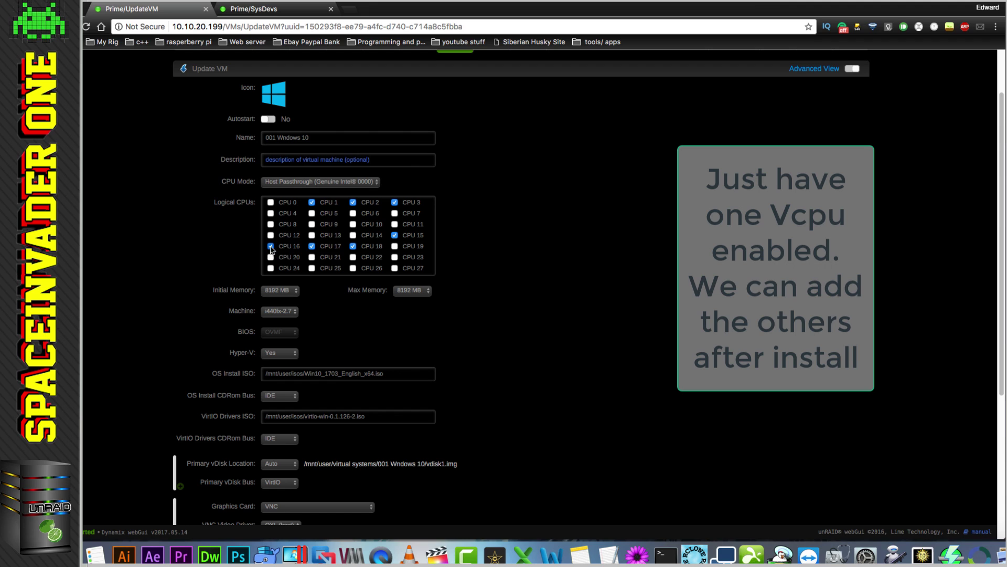
{"action": "left_click", "coordinate": [311, 246]}
{"action": "left_click", "coordinate": [352, 247]}
{"action": "left_click", "coordinate": [395, 235]}
{"action": "left_click", "coordinate": [395, 202]}
{"action": "left_click", "coordinate": [353, 202]}
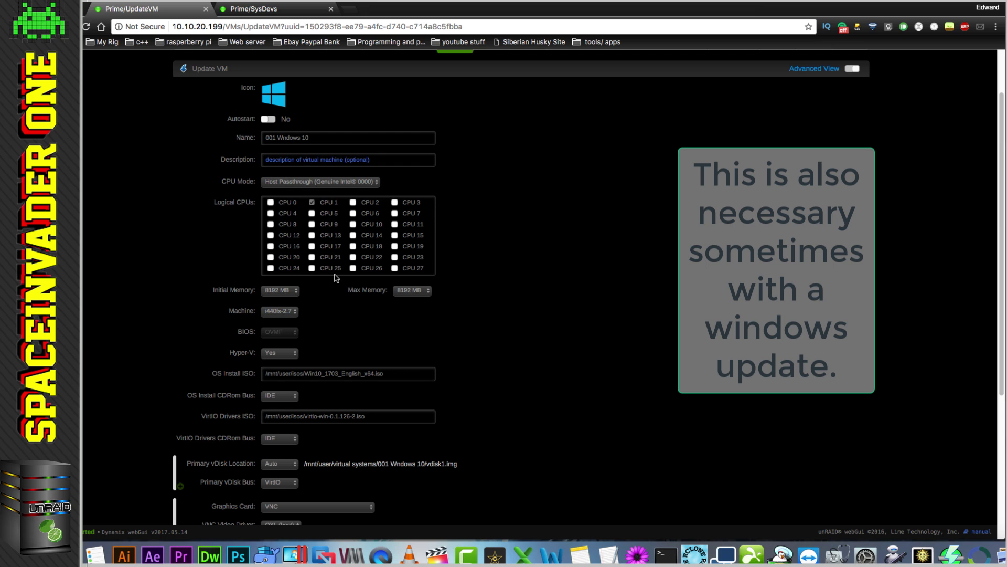
{"action": "scroll", "coordinate": [336, 277], "scroll_direction": "down", "scroll_amount": 5}
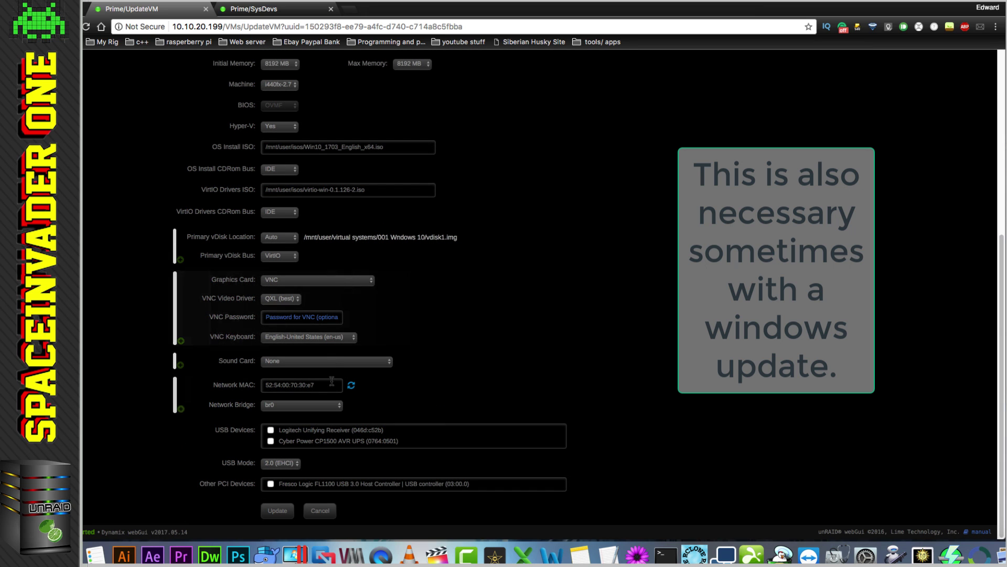
{"action": "left_click", "coordinate": [277, 511]}
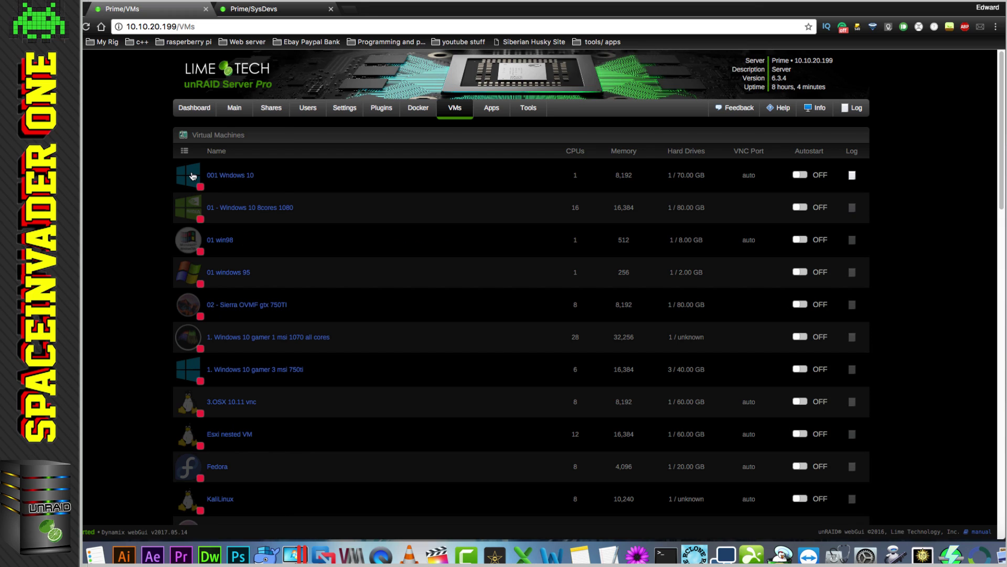
Start the 001 Wndows 10 VM again and open its web VNC console to load Windows Setup
{"action": "left_click", "coordinate": [188, 174]}
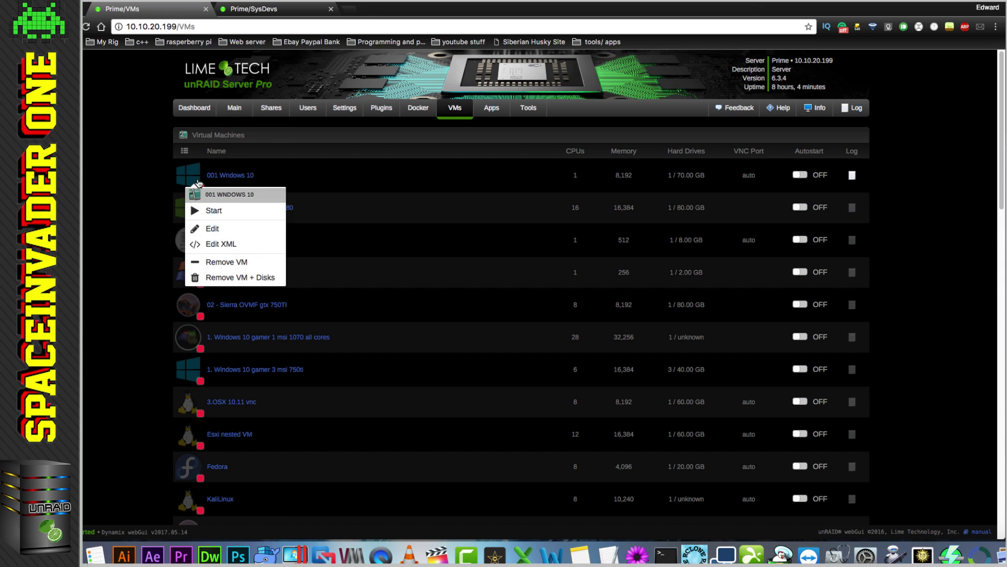
{"action": "left_click", "coordinate": [214, 210]}
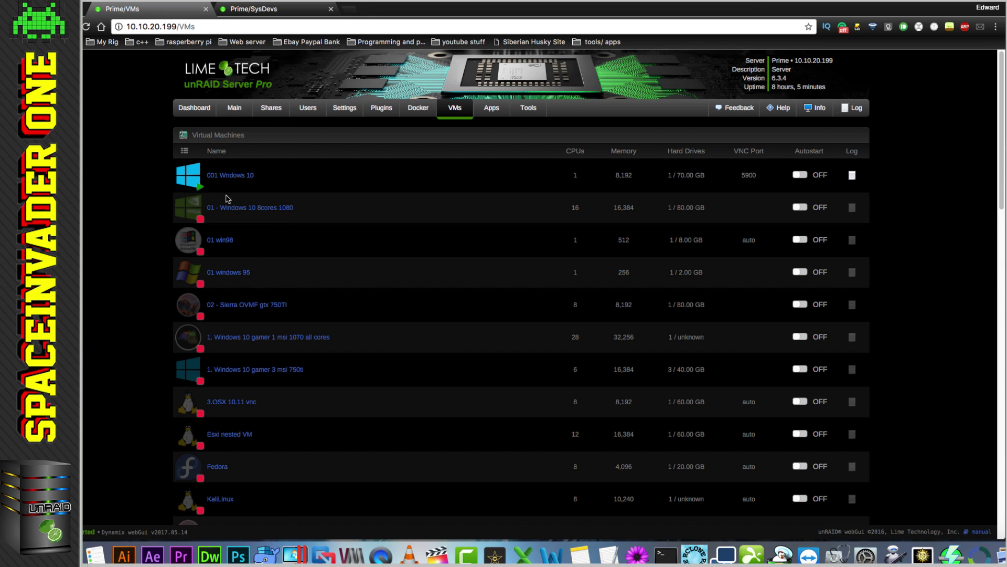
{"action": "left_click", "coordinate": [189, 179]}
{"action": "left_click", "coordinate": [214, 210]}
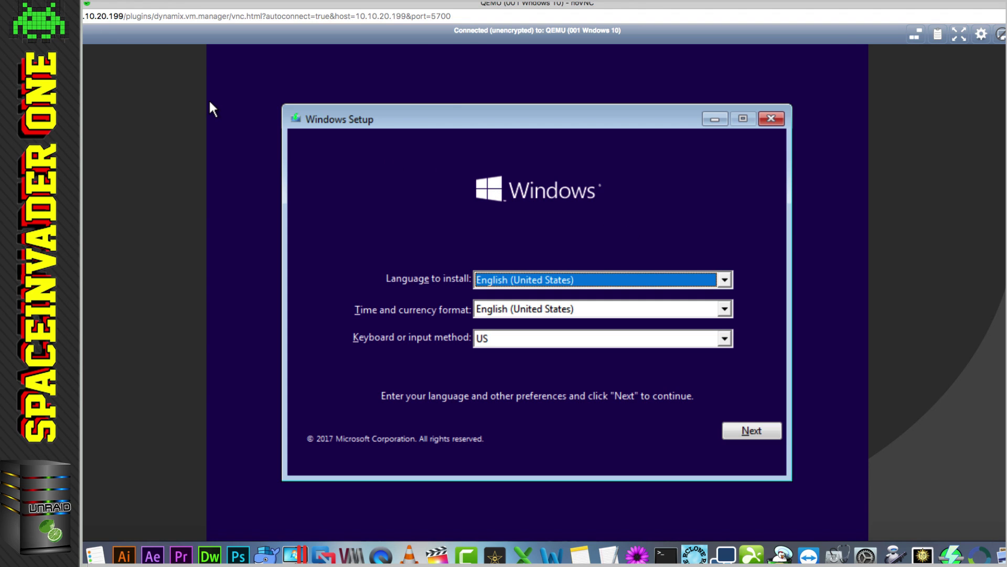
Close the web console, check the VM's VNC port, and connect a desktop VNC client to host 10.10.20.199 on display 0
{"action": "left_click", "coordinate": [66, 2]}
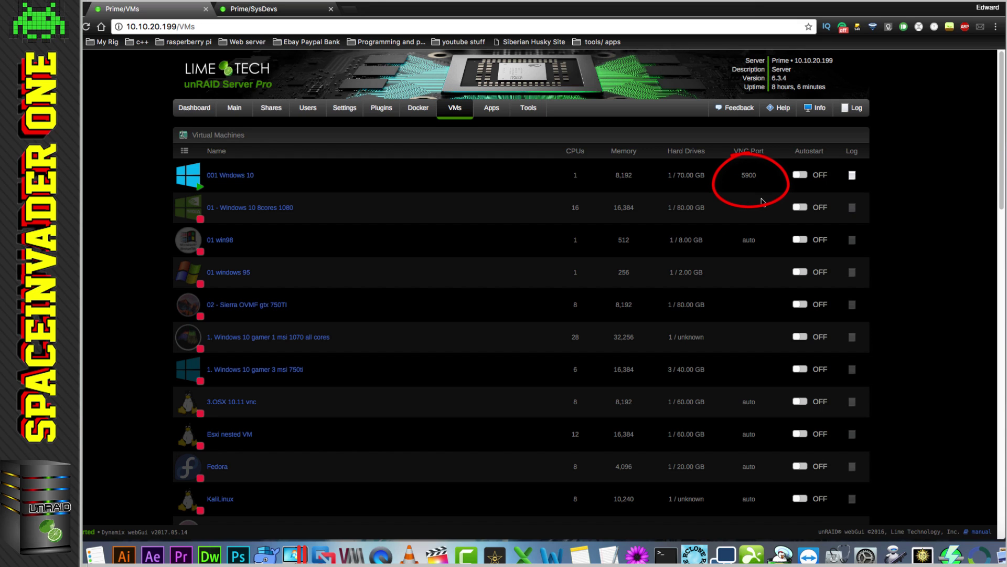
{"action": "left_click_drag", "start_coordinate": [757, 176], "coordinate": [733, 187]}
{"action": "left_click", "coordinate": [732, 187]}
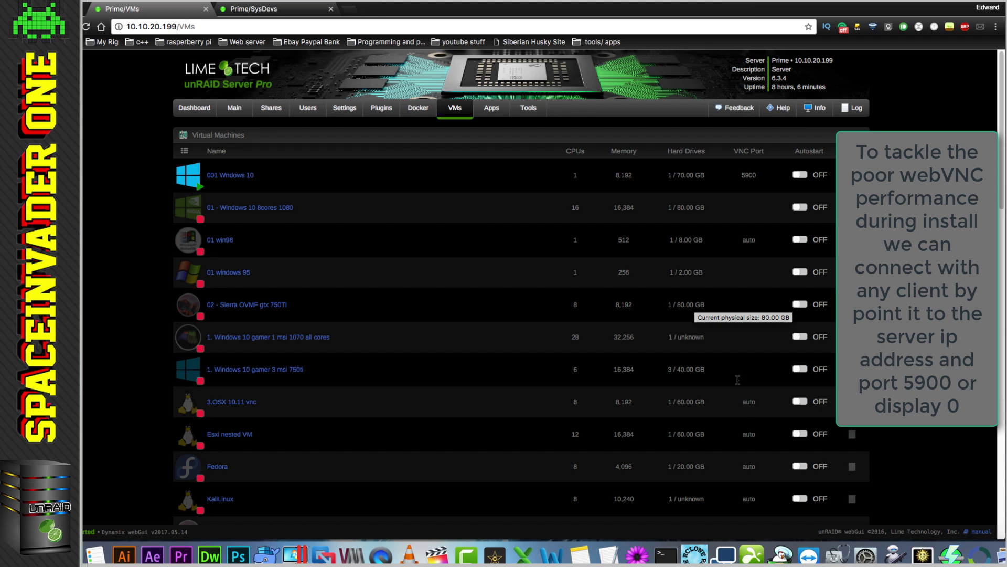
{"action": "left_click", "coordinate": [785, 559]}
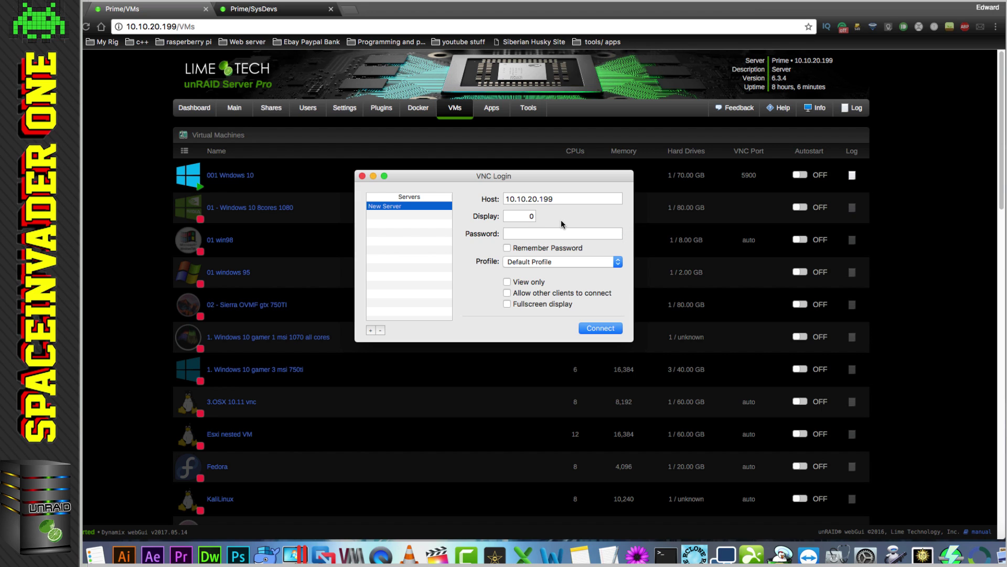
{"action": "left_click", "coordinate": [599, 328]}
Connect to the VM and set Windows Setup's time and currency format to English (United Kingdom), then continue to the install screen
{"action": "left_click", "coordinate": [480, 305]}
{"action": "left_click", "coordinate": [738, 283]}
{"action": "left_click", "coordinate": [740, 314]}
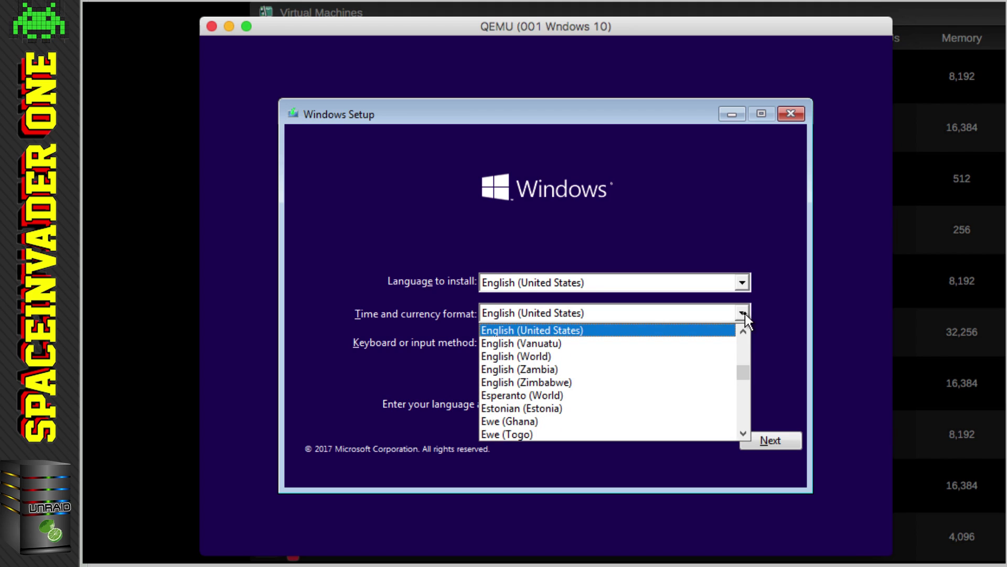
{"action": "left_click", "coordinate": [743, 331]}
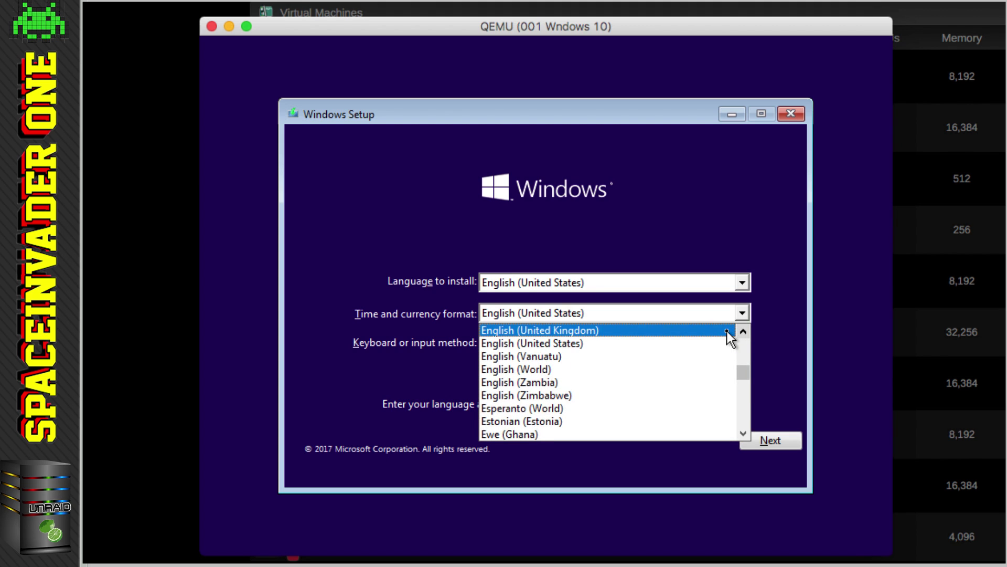
{"action": "left_click", "coordinate": [727, 332]}
{"action": "left_click", "coordinate": [760, 439]}
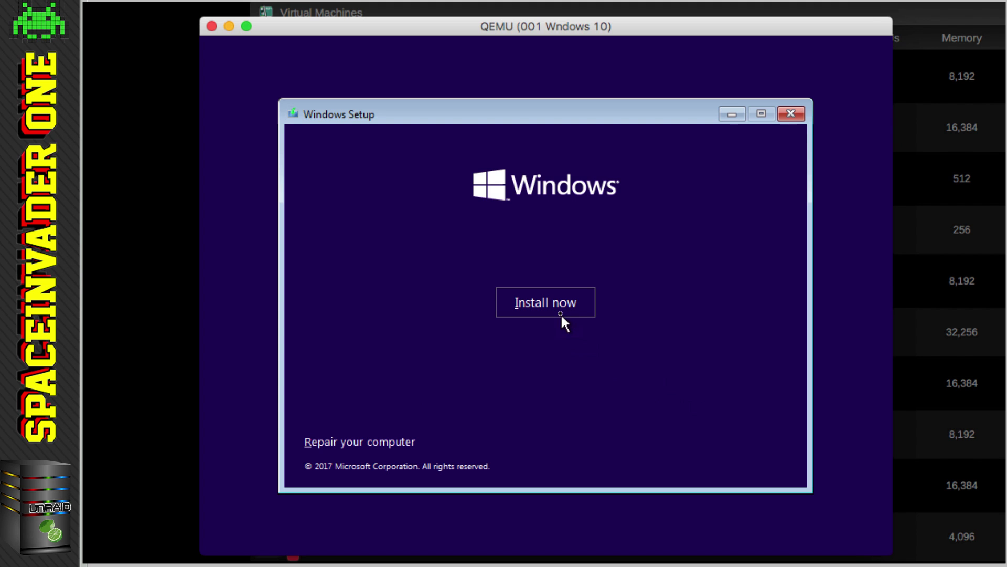
Start the Windows installation without a product key and choose Windows 10 Pro x64 as the edition
{"action": "left_click", "coordinate": [557, 306]}
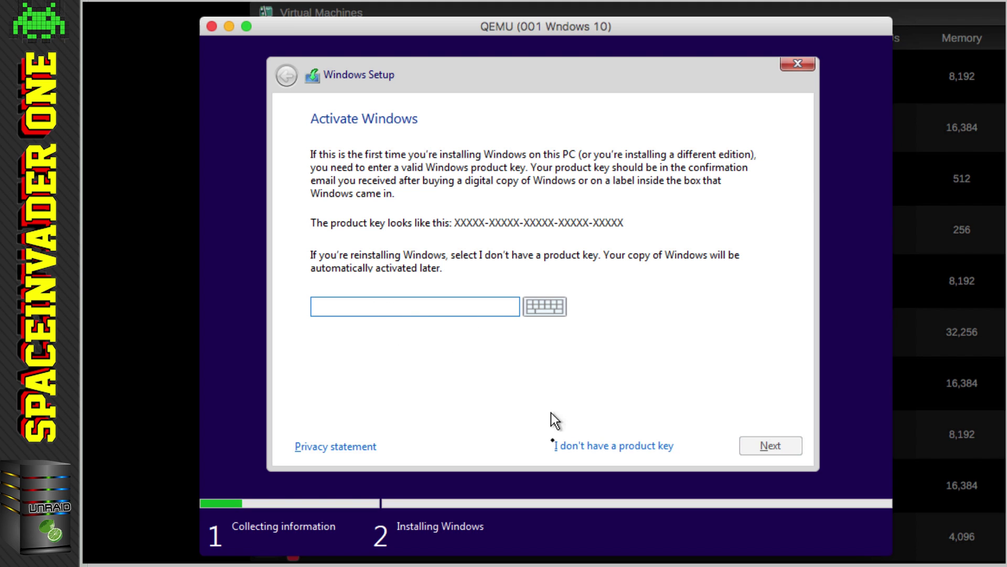
{"action": "left_click", "coordinate": [596, 445]}
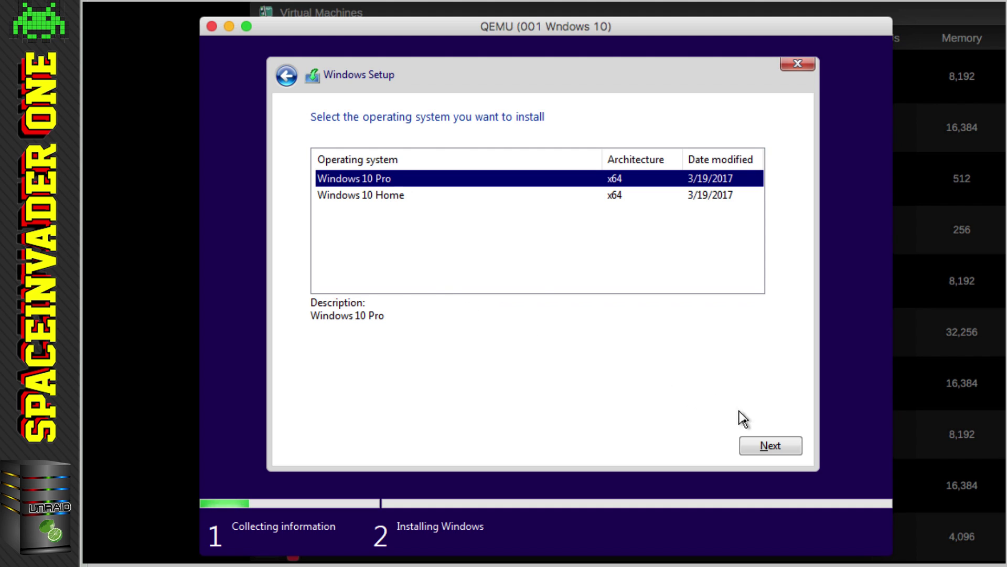
{"action": "left_click", "coordinate": [764, 447]}
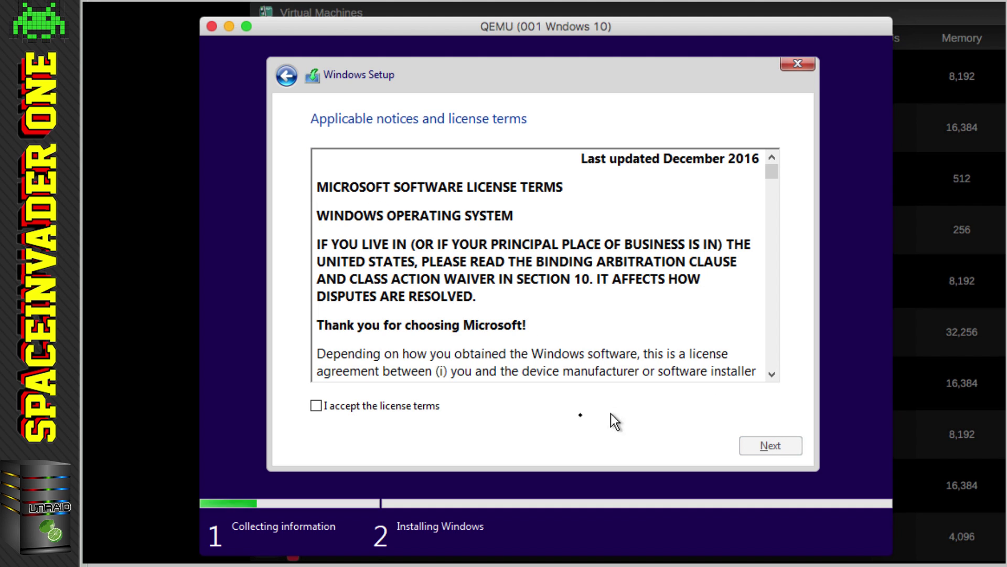
Accept the license terms and choose the custom installation type
{"action": "left_click", "coordinate": [316, 408]}
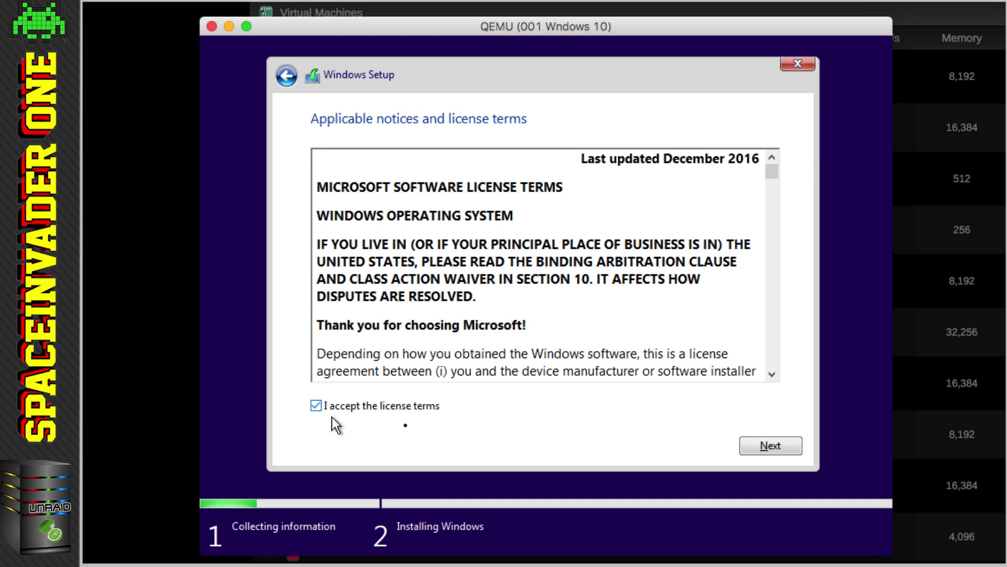
{"action": "left_click", "coordinate": [769, 446]}
{"action": "left_click", "coordinate": [498, 278]}
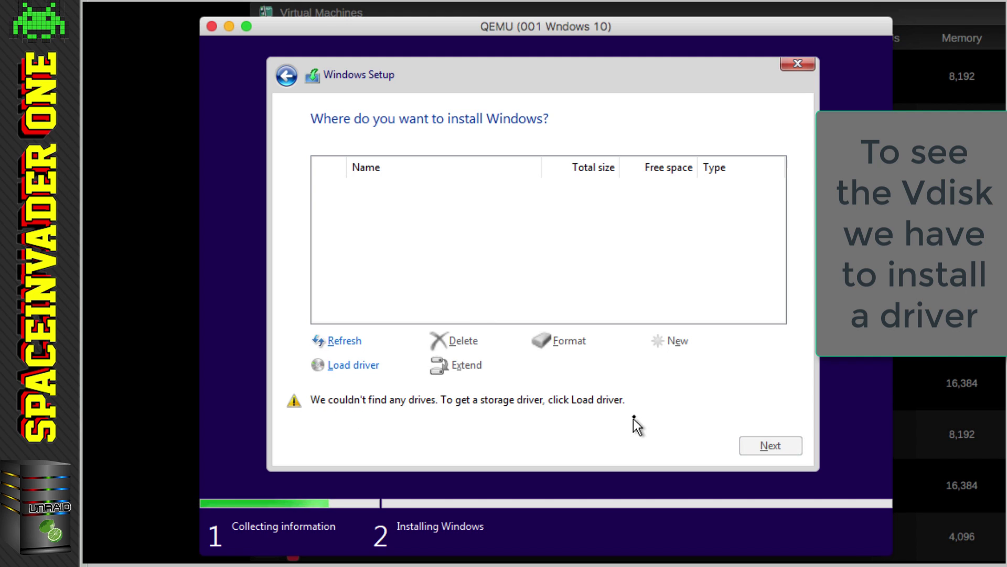
Load the Red Hat VirtIO SCSI controller driver from E:\viostor\w10\amd64 and install Windows on the unallocated space of Drive 0
{"action": "left_click", "coordinate": [358, 365]}
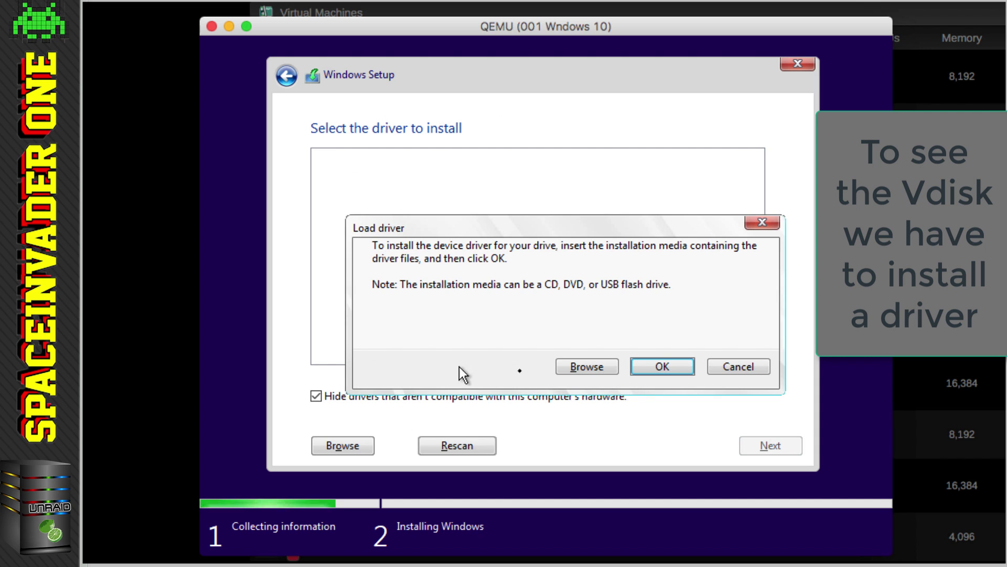
{"action": "left_click", "coordinate": [584, 367]}
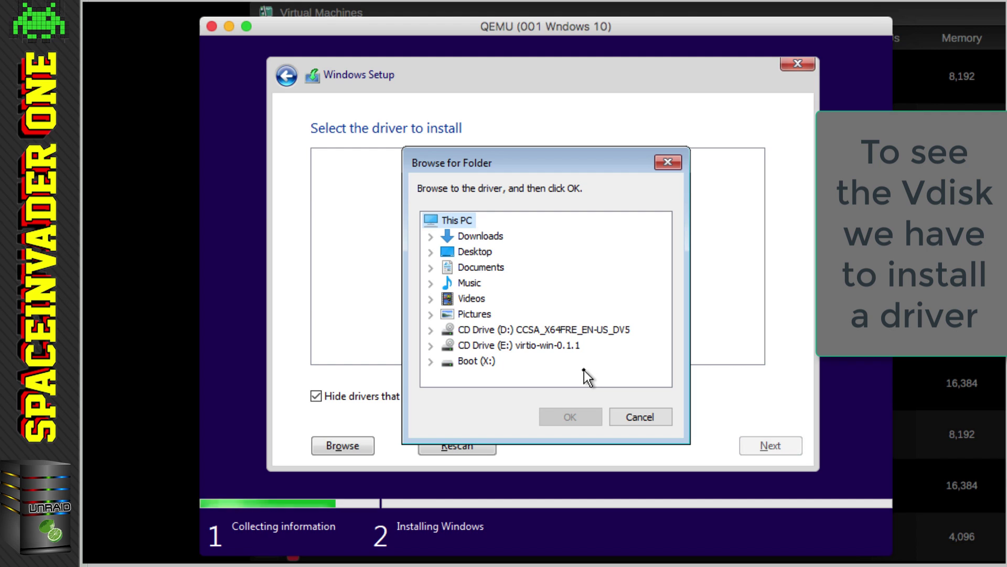
{"action": "left_click", "coordinate": [431, 345]}
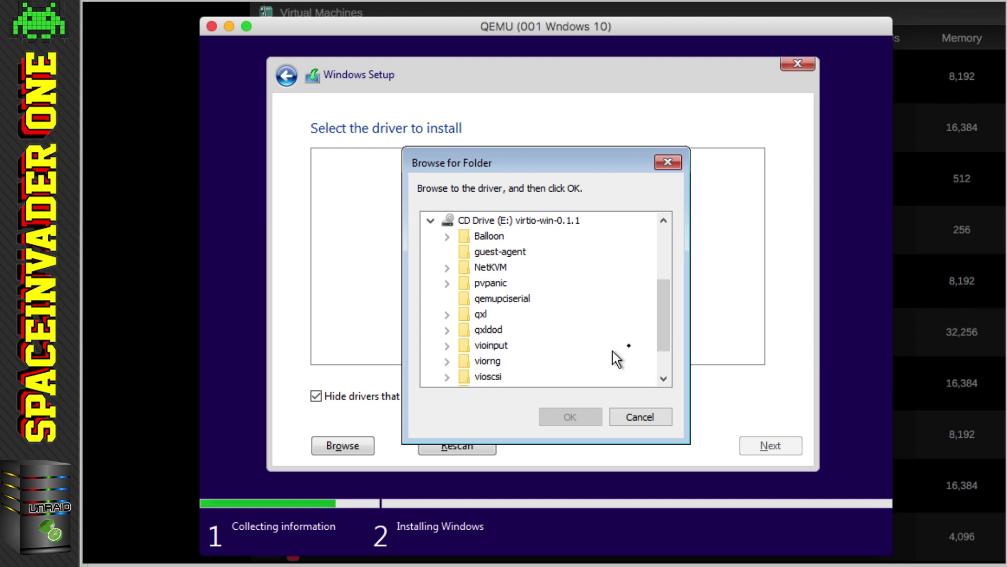
{"action": "left_click_drag", "start_coordinate": [659, 334], "coordinate": [659, 362]}
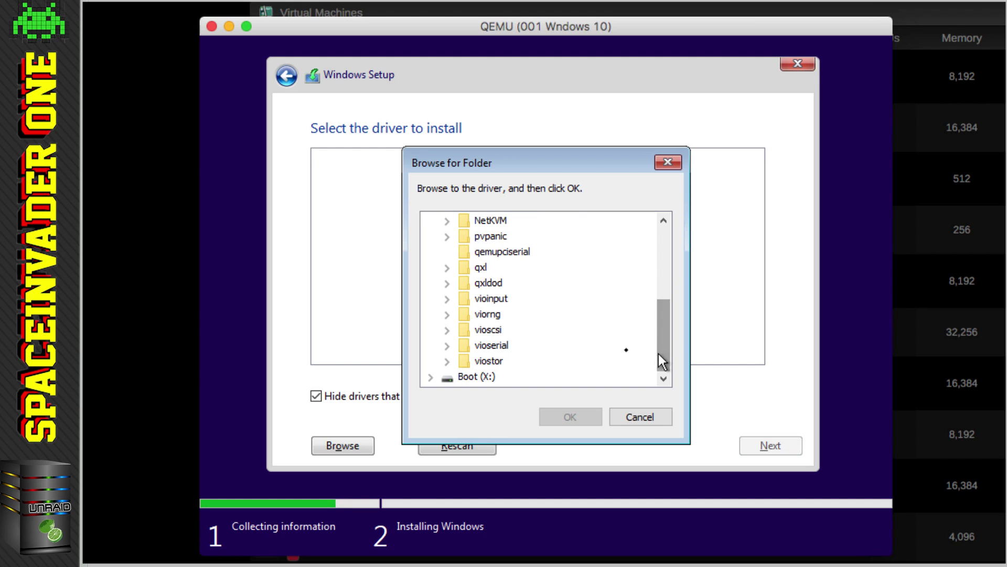
{"action": "left_click", "coordinate": [447, 362]}
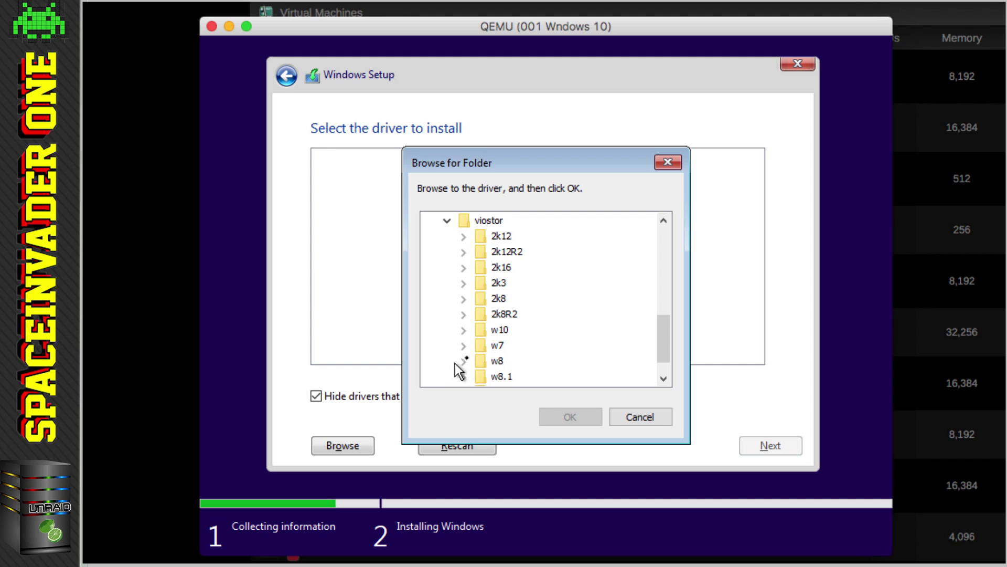
{"action": "left_click", "coordinate": [463, 331]}
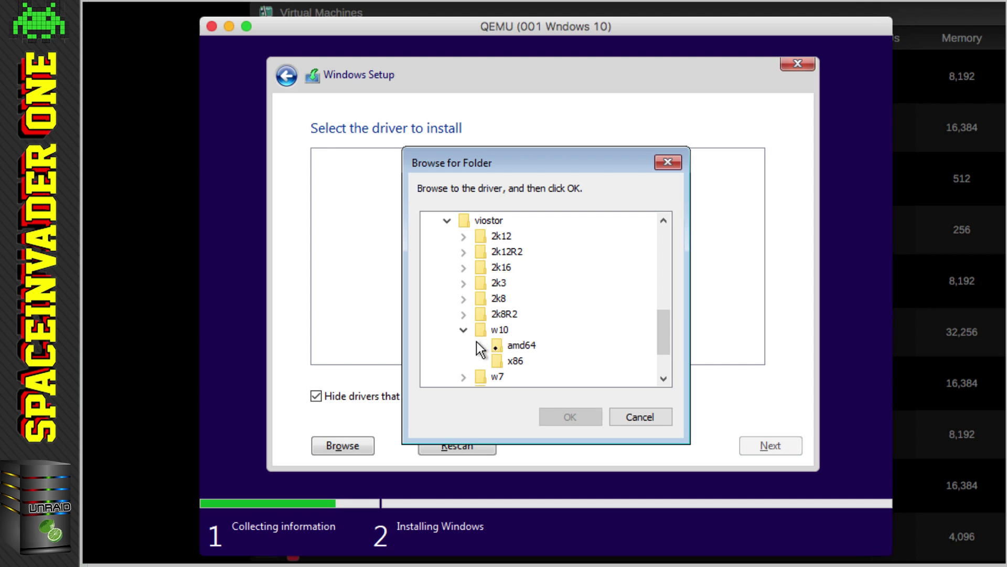
{"action": "left_click", "coordinate": [518, 347]}
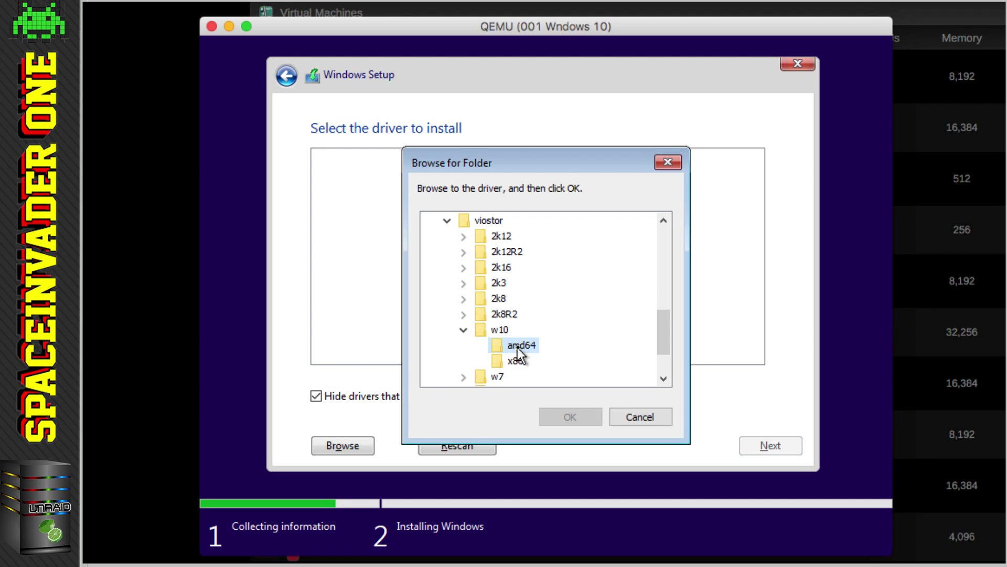
{"action": "left_click", "coordinate": [569, 416]}
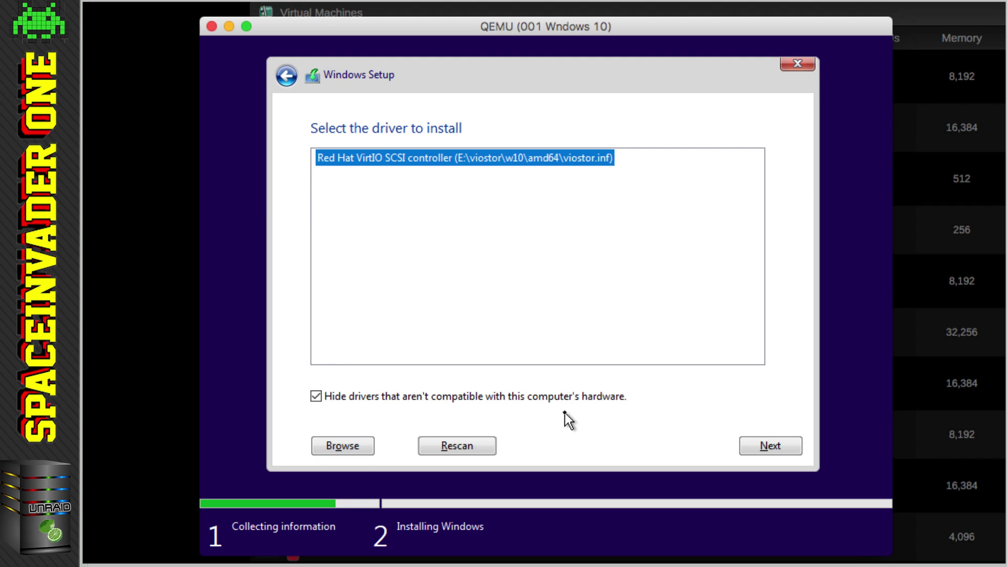
{"action": "left_click", "coordinate": [766, 447]}
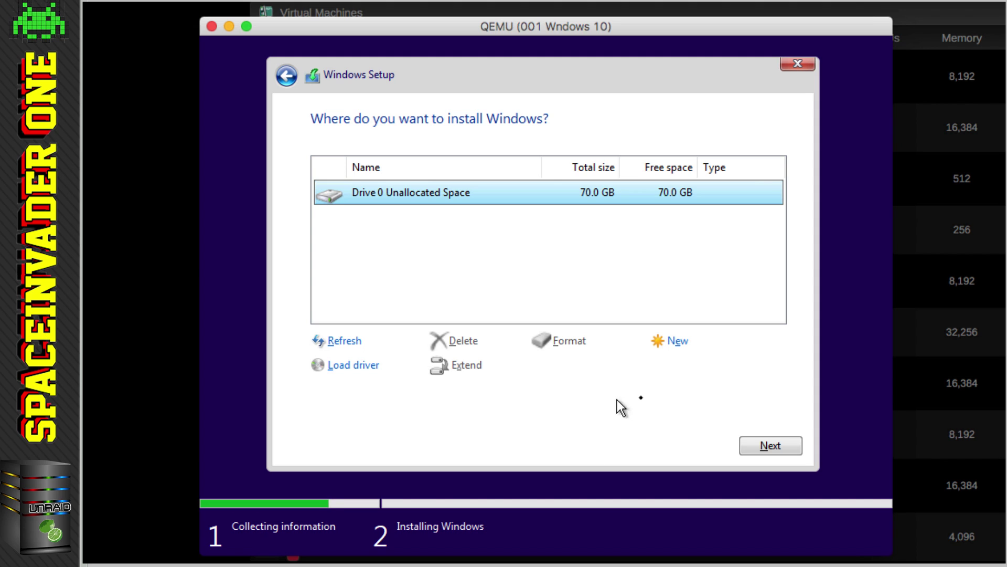
{"action": "left_click", "coordinate": [760, 444]}
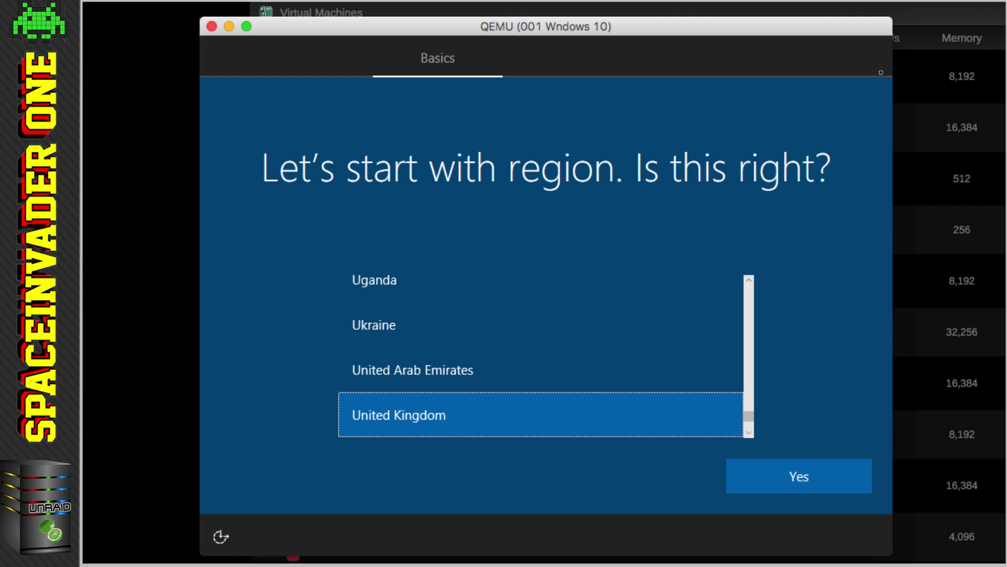
Confirm United Kingdom as the region and keyboard layout, and skip the network connection
{"action": "left_click", "coordinate": [775, 473]}
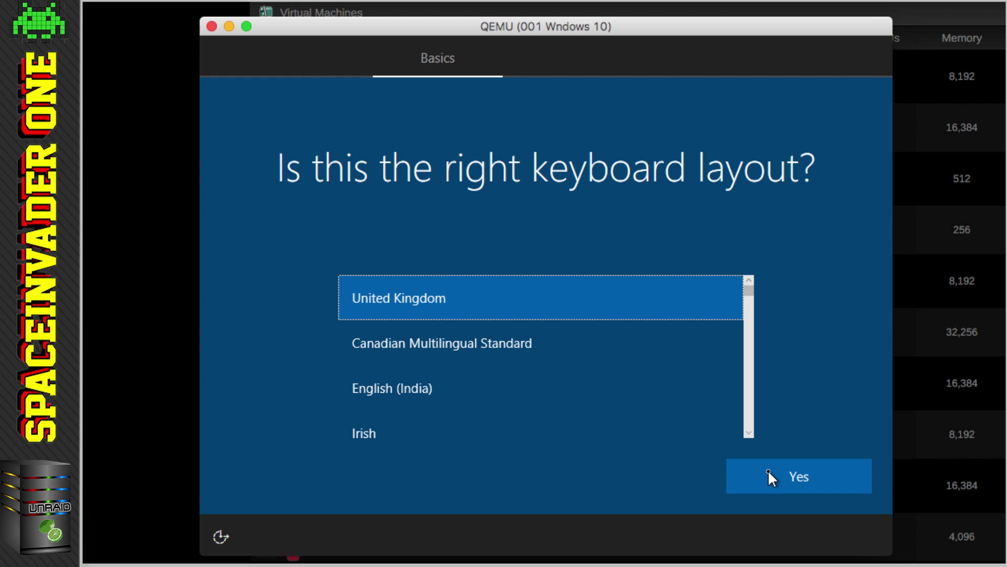
{"action": "left_click", "coordinate": [790, 479]}
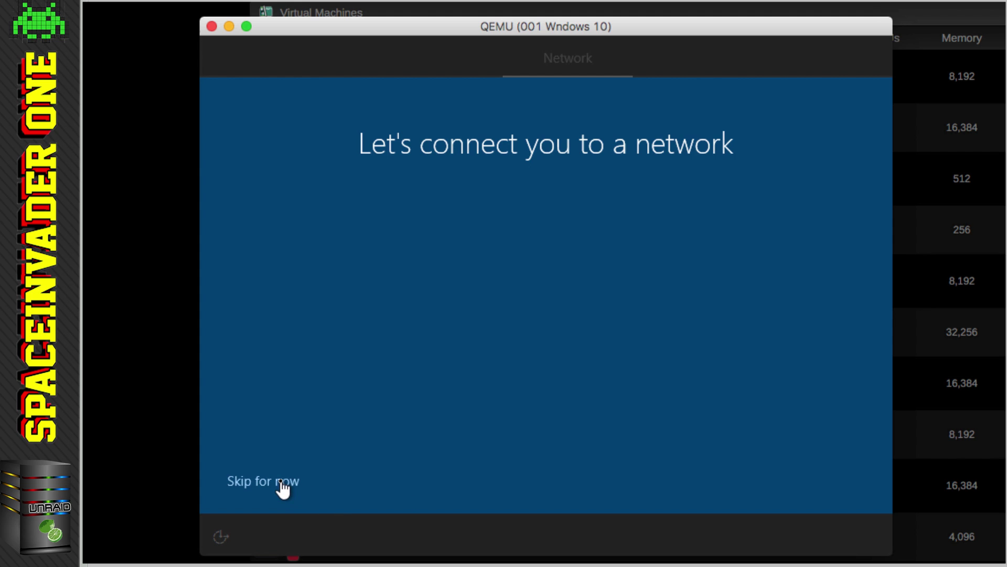
{"action": "left_click", "coordinate": [259, 482]}
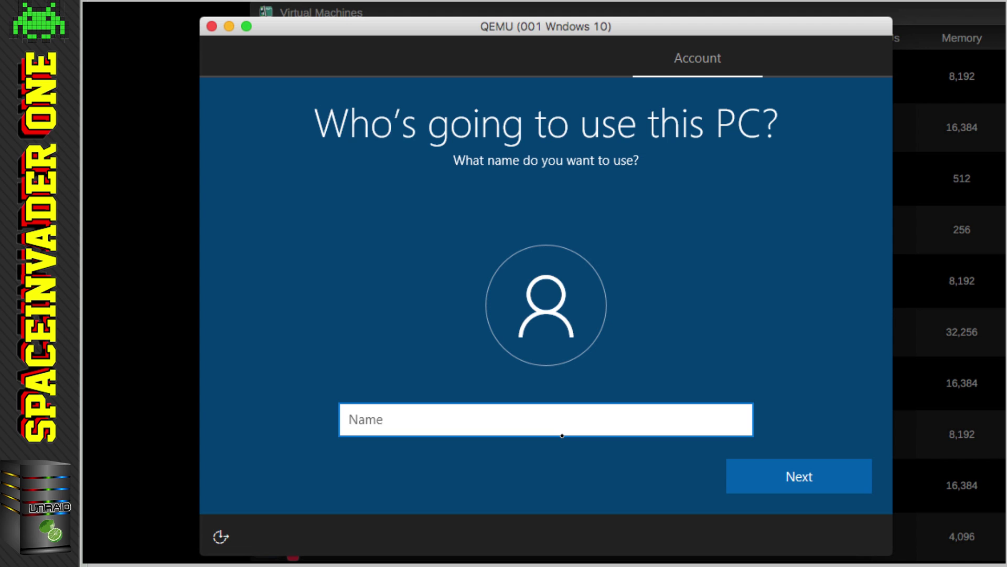
Create the PC account with the user's name and a blank password, and decline Cortana
{"action": "type", "text": "SpaceInvaderOne"}
{"action": "left_click", "coordinate": [773, 476]}
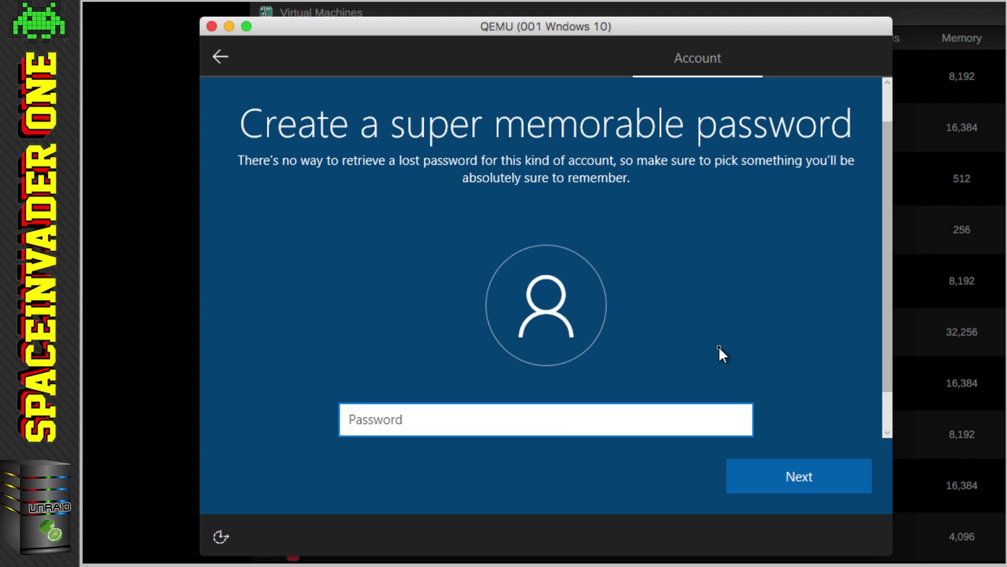
{"action": "key", "text": "Return"}
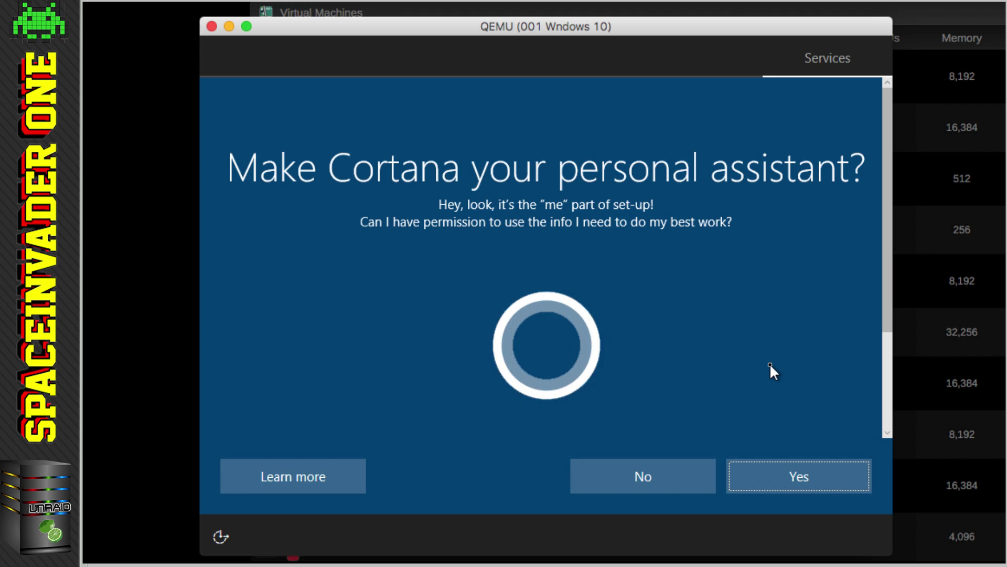
{"action": "left_click", "coordinate": [628, 473]}
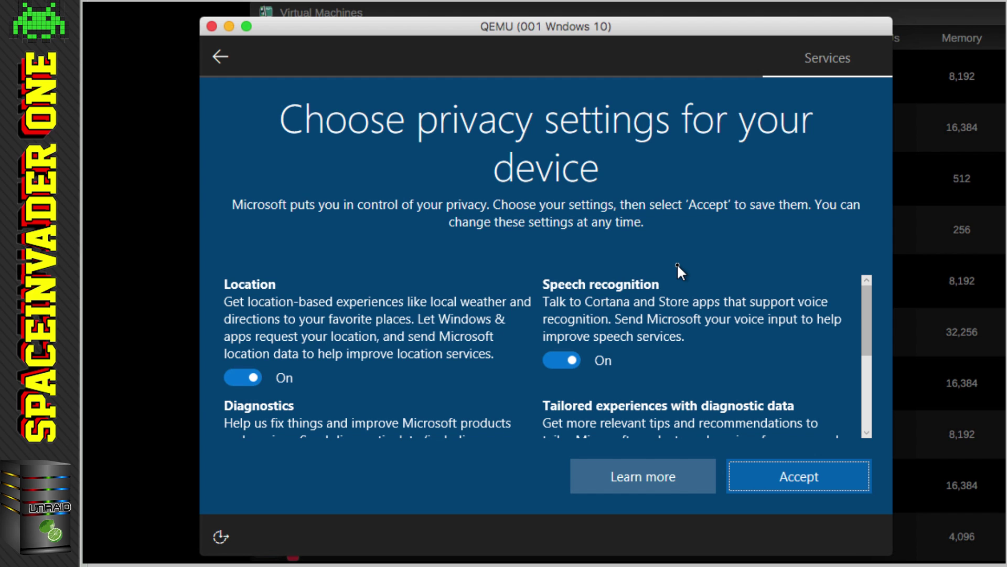
Turn off location, speech recognition, tailored experiences and relevant ads, set diagnostics to Basic, and accept the privacy settings
{"action": "left_click", "coordinate": [240, 377]}
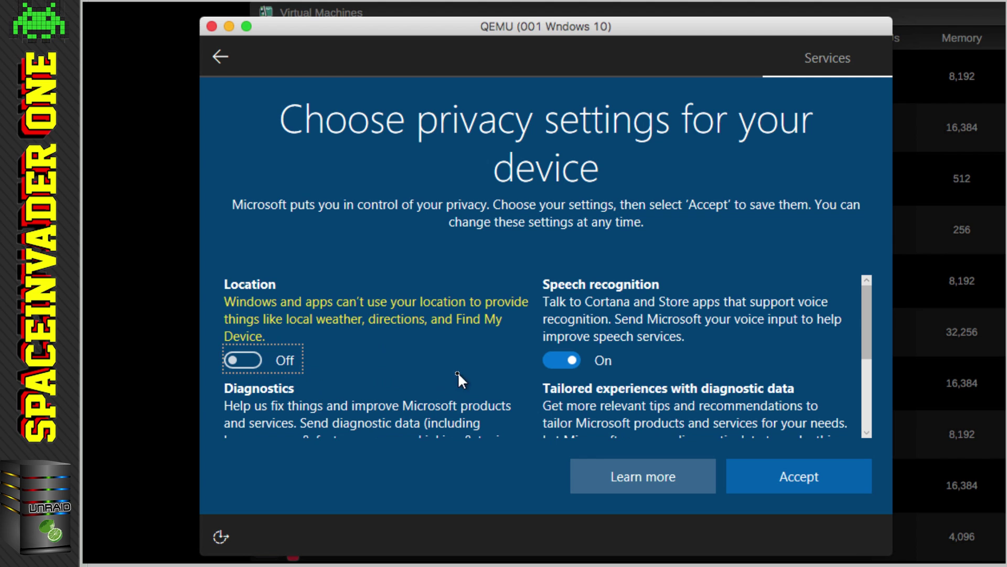
{"action": "left_click", "coordinate": [552, 360]}
{"action": "scroll", "coordinate": [430, 336], "scroll_direction": "down", "scroll_amount": 3}
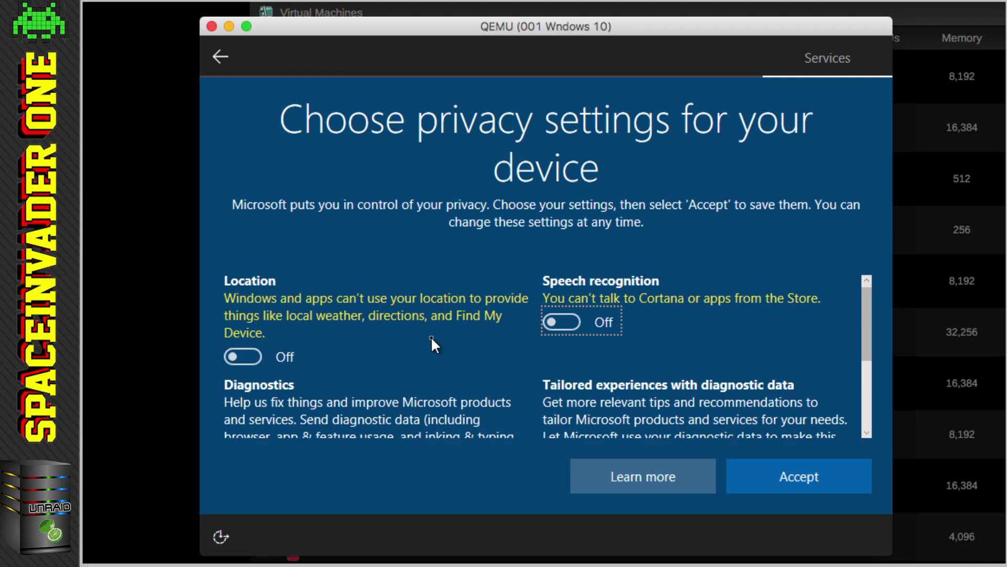
{"action": "scroll", "coordinate": [431, 336], "scroll_direction": "down", "scroll_amount": 3}
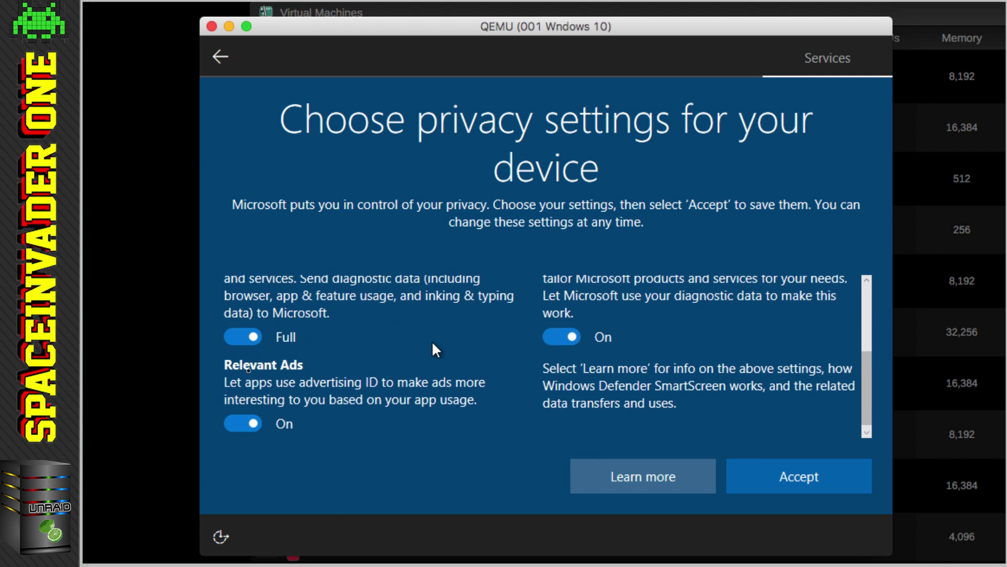
{"action": "left_click", "coordinate": [235, 336]}
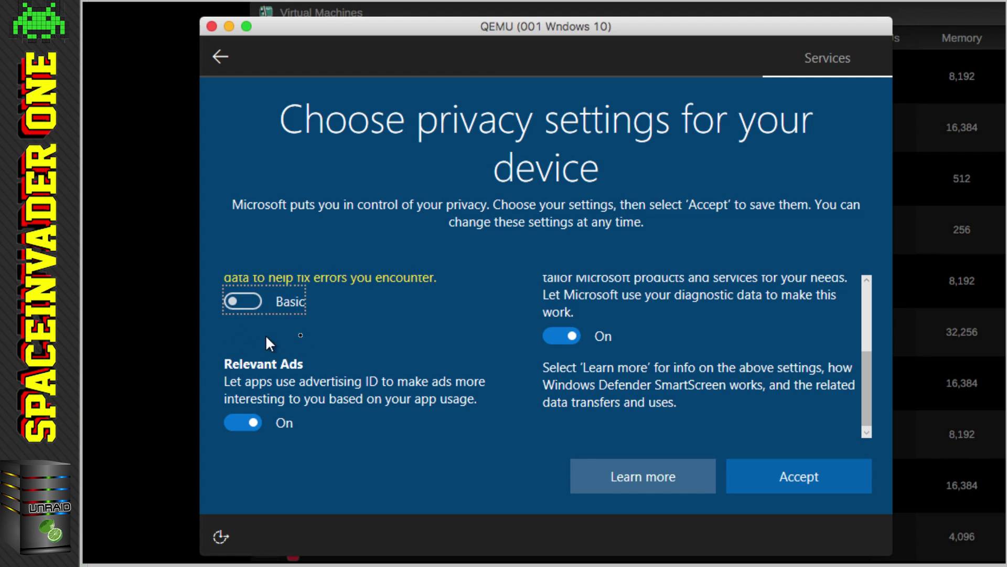
{"action": "left_click", "coordinate": [558, 333]}
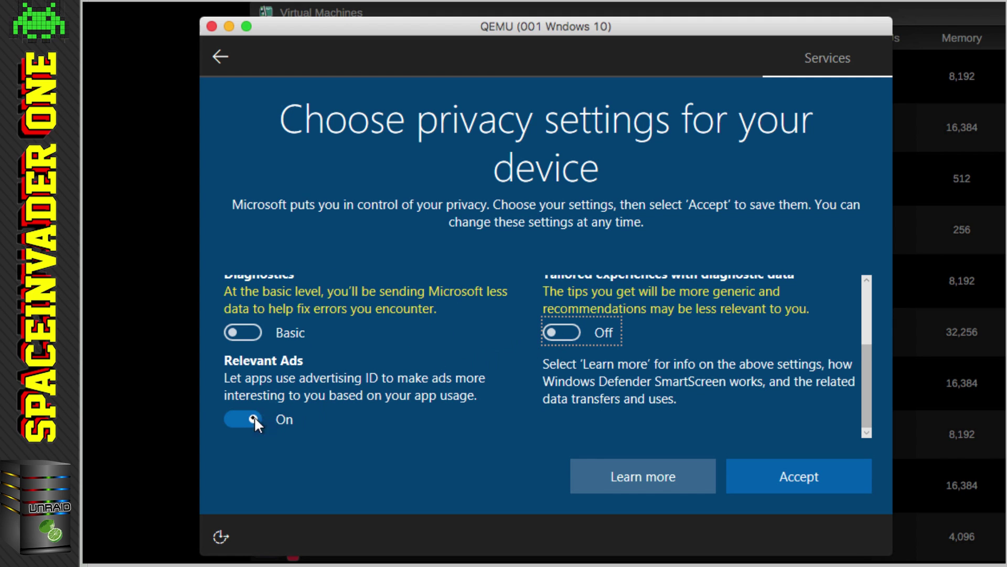
{"action": "left_click", "coordinate": [228, 415]}
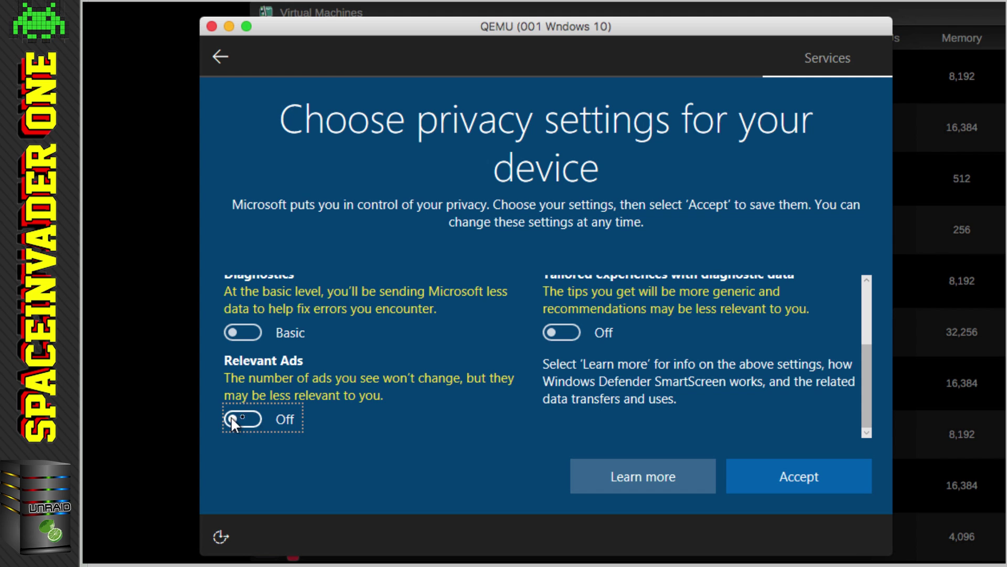
{"action": "scroll", "coordinate": [399, 417], "scroll_direction": "up", "scroll_amount": 3}
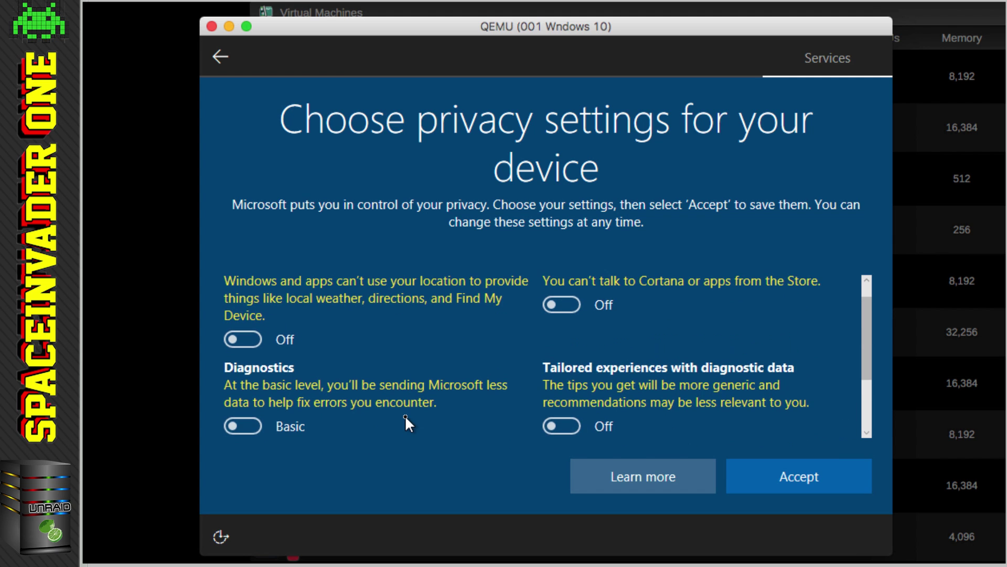
{"action": "scroll", "coordinate": [405, 415], "scroll_direction": "up", "scroll_amount": 1}
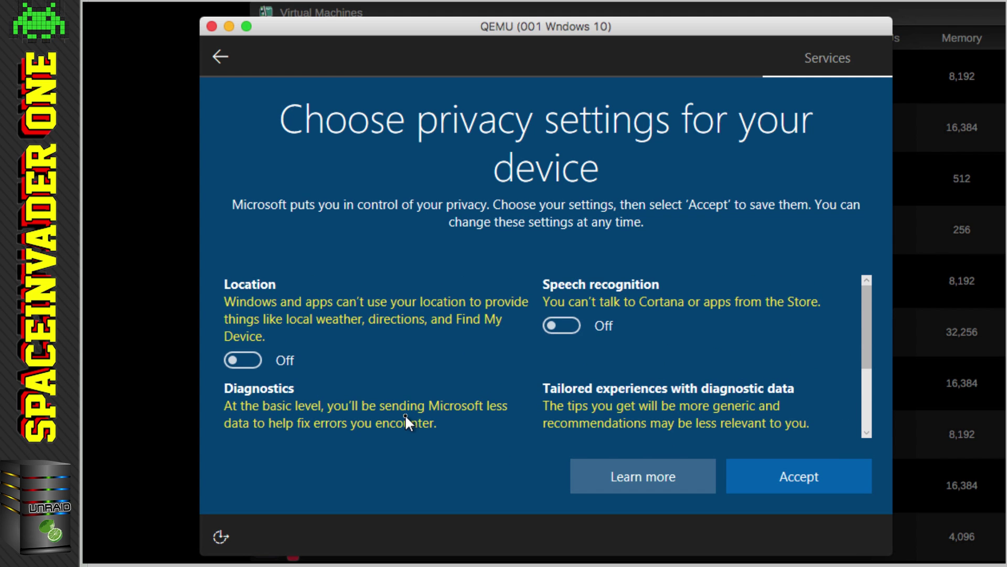
{"action": "left_click", "coordinate": [777, 472]}
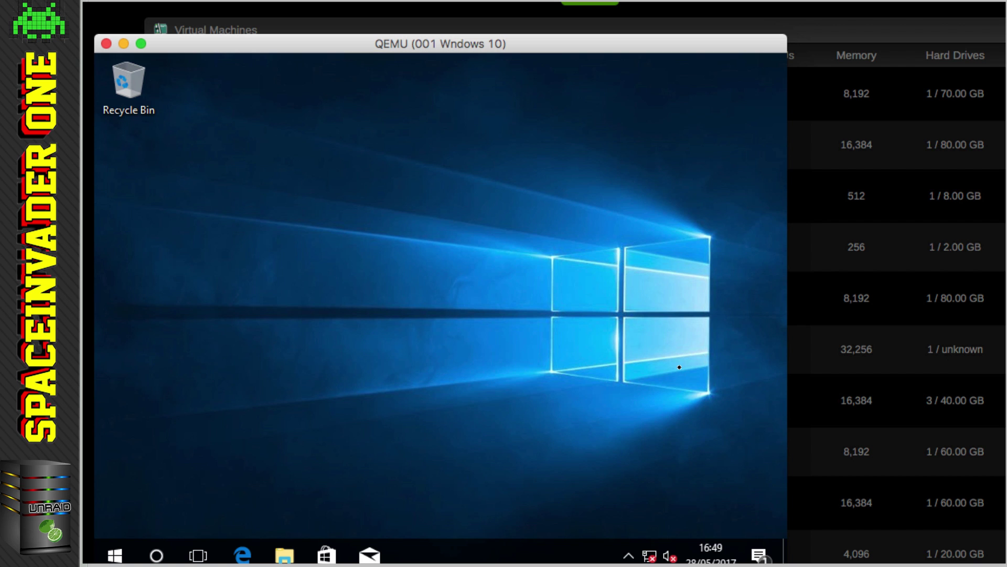
Open Device Manager from the This PC properties in File Explorer and expand the display adapters category
{"action": "left_click", "coordinate": [287, 552]}
{"action": "right_click", "coordinate": [172, 334]}
{"action": "left_click", "coordinate": [203, 318]}
{"action": "left_click", "coordinate": [177, 155]}
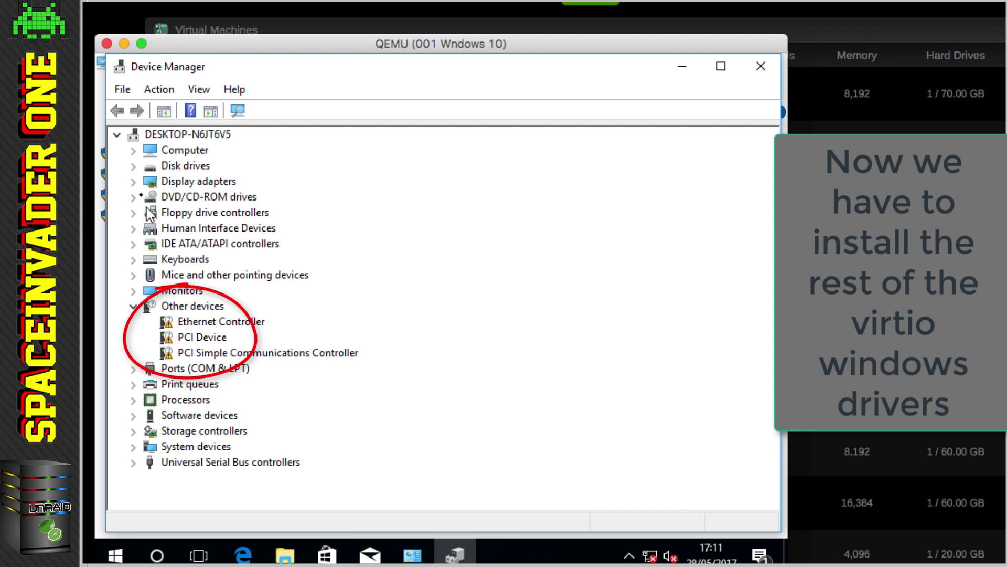
{"action": "left_click", "coordinate": [134, 182]}
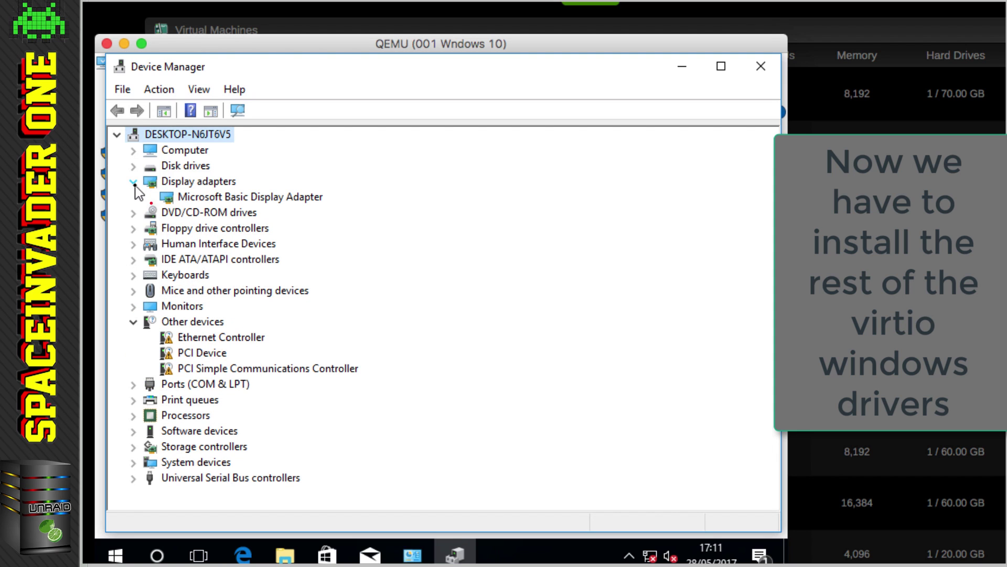
Update the Microsoft Basic Display Adapter driver manually from the virtio-win CD drive E:, including subfolders, and finish the wizard
{"action": "left_click", "coordinate": [199, 197]}
{"action": "right_click", "coordinate": [198, 198]}
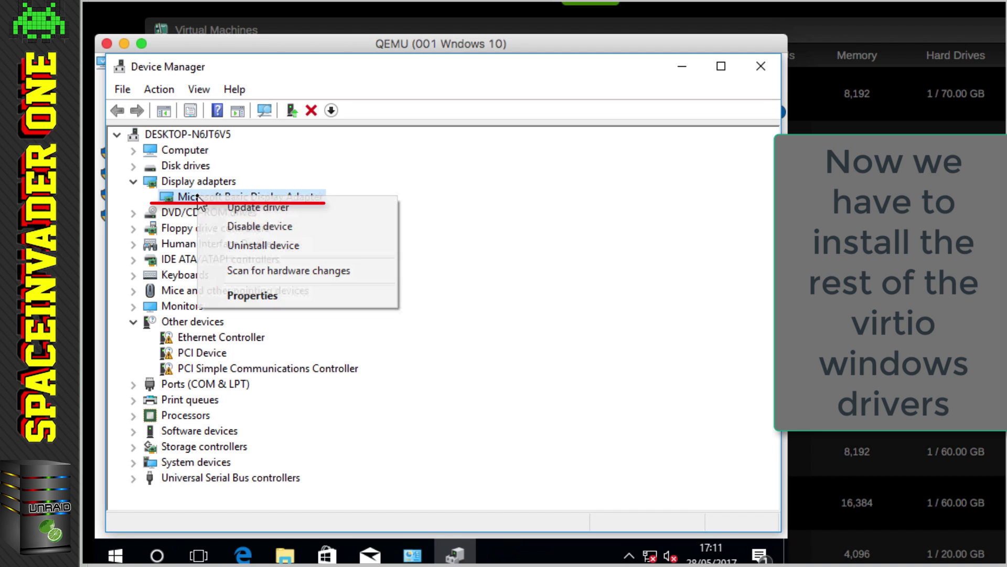
{"action": "left_click", "coordinate": [226, 209]}
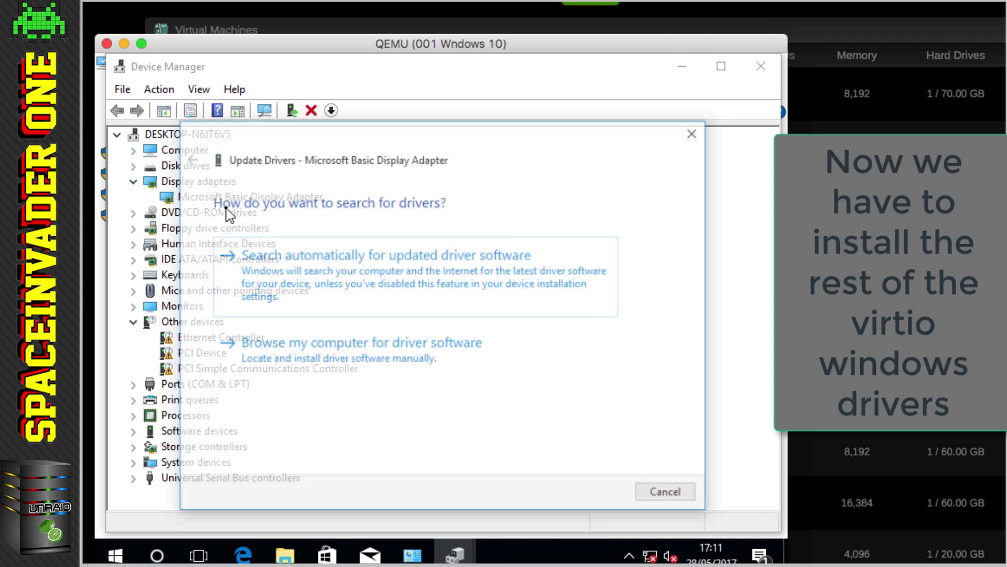
{"action": "left_click", "coordinate": [320, 362]}
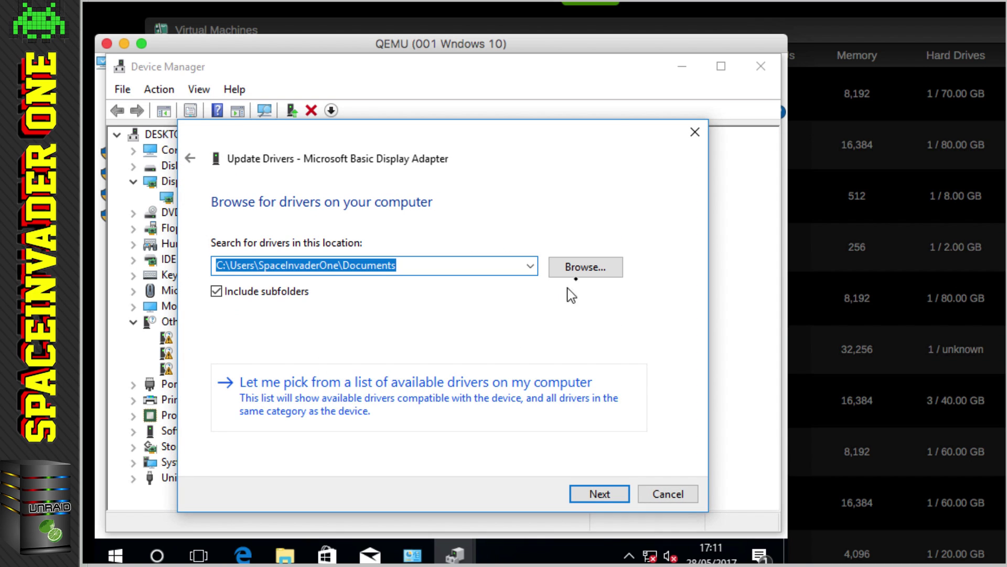
{"action": "left_click", "coordinate": [578, 273]}
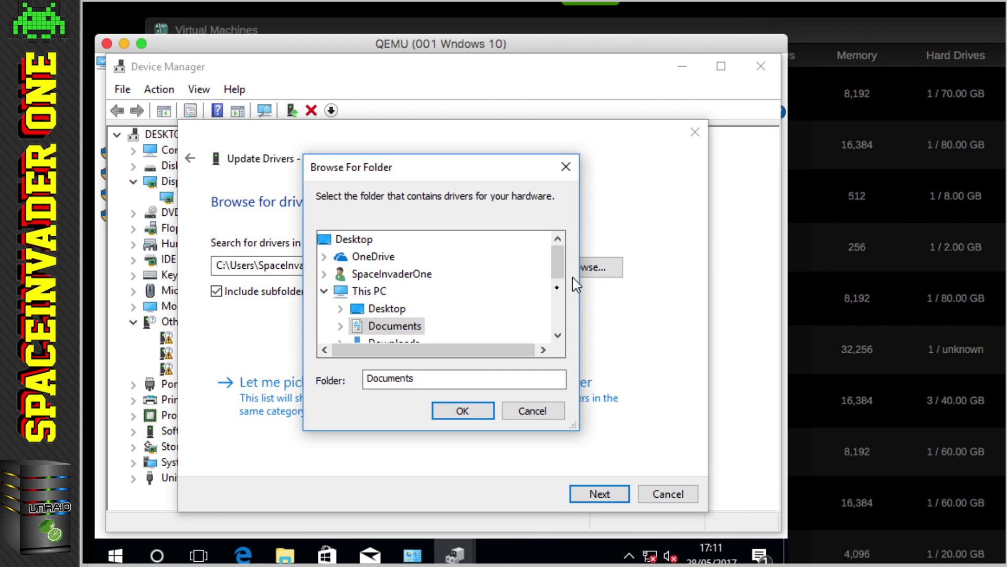
{"action": "left_click", "coordinate": [557, 286]}
{"action": "left_click", "coordinate": [476, 328]}
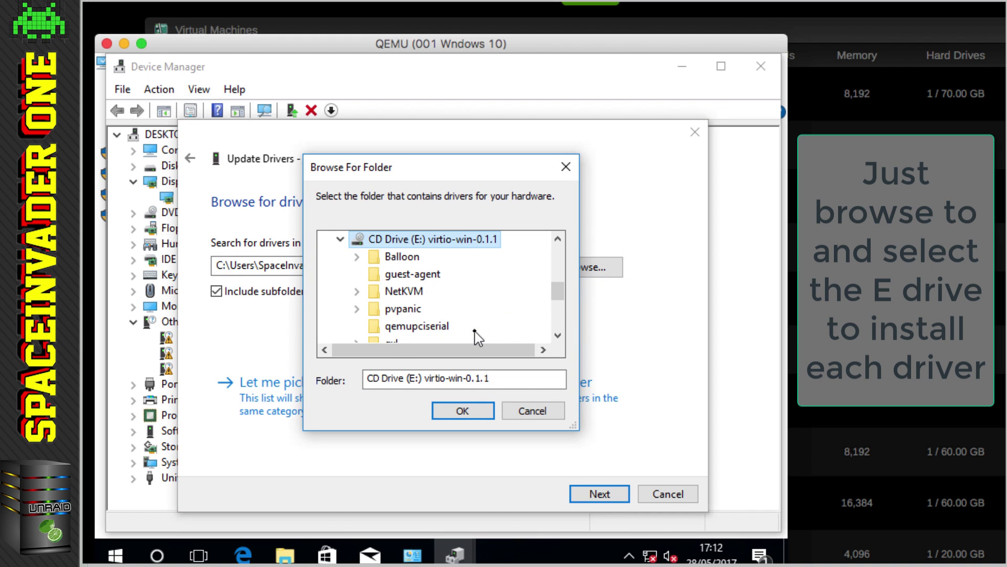
{"action": "left_click", "coordinate": [476, 413]}
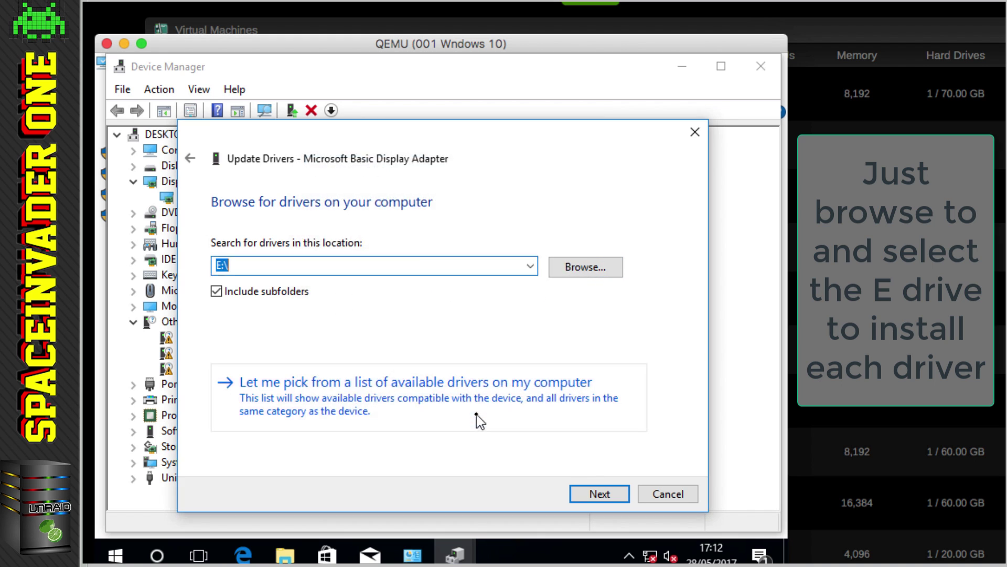
{"action": "left_click", "coordinate": [599, 493]}
{"action": "left_click", "coordinate": [610, 352]}
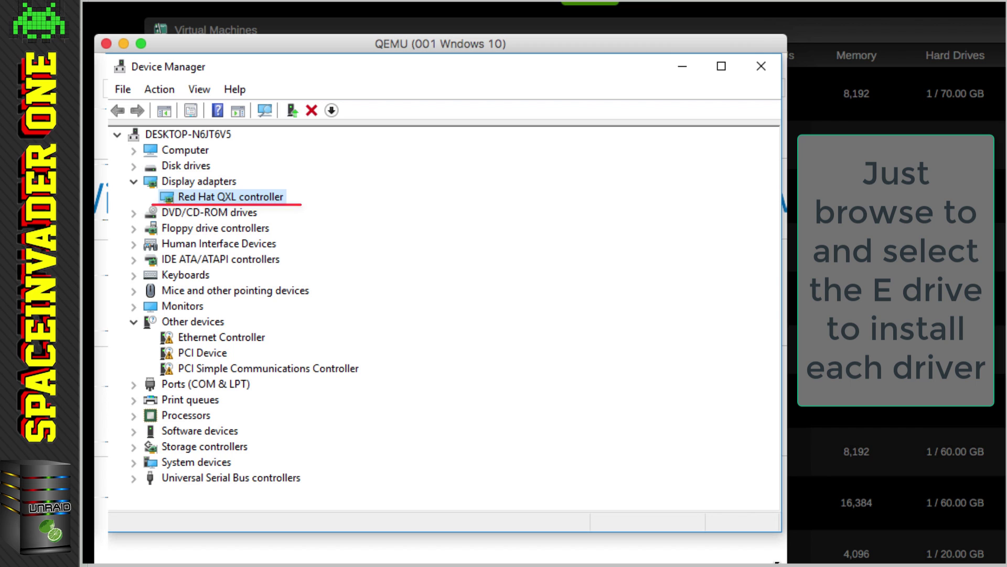
Update the Ethernet Controller driver by browsing the computer for driver software
{"action": "left_click", "coordinate": [241, 338]}
{"action": "right_click", "coordinate": [240, 338]}
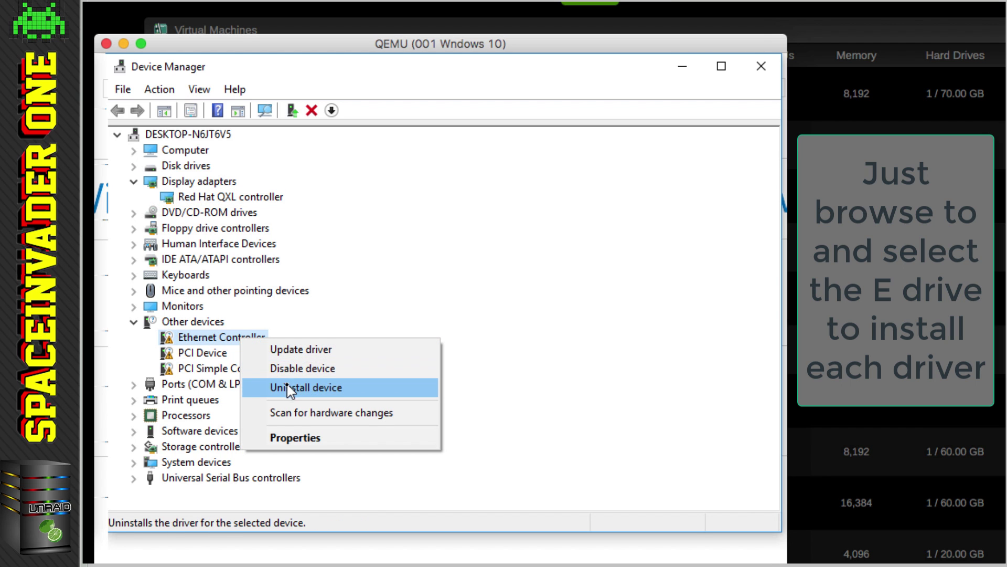
{"action": "left_click", "coordinate": [295, 350]}
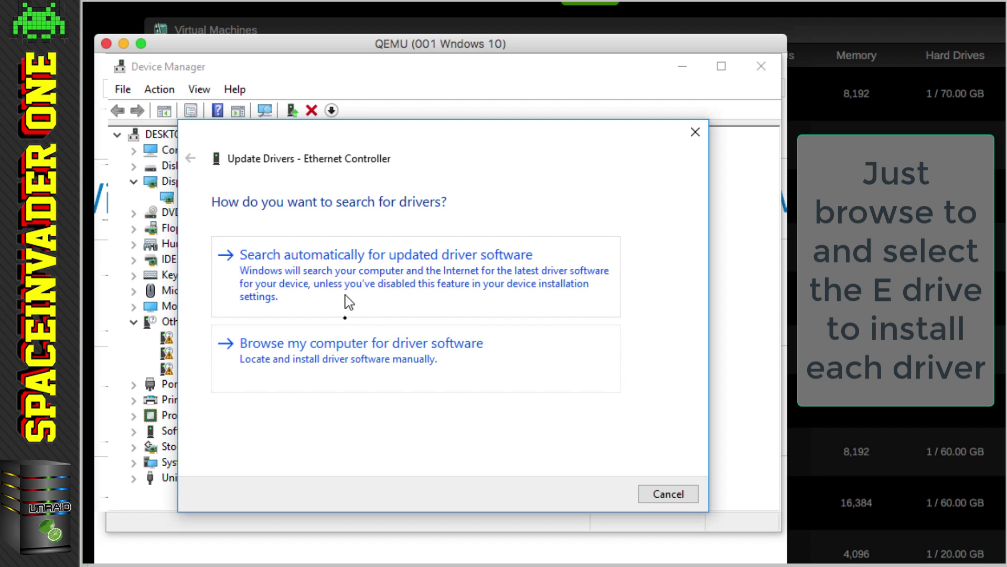
{"action": "left_click", "coordinate": [356, 361]}
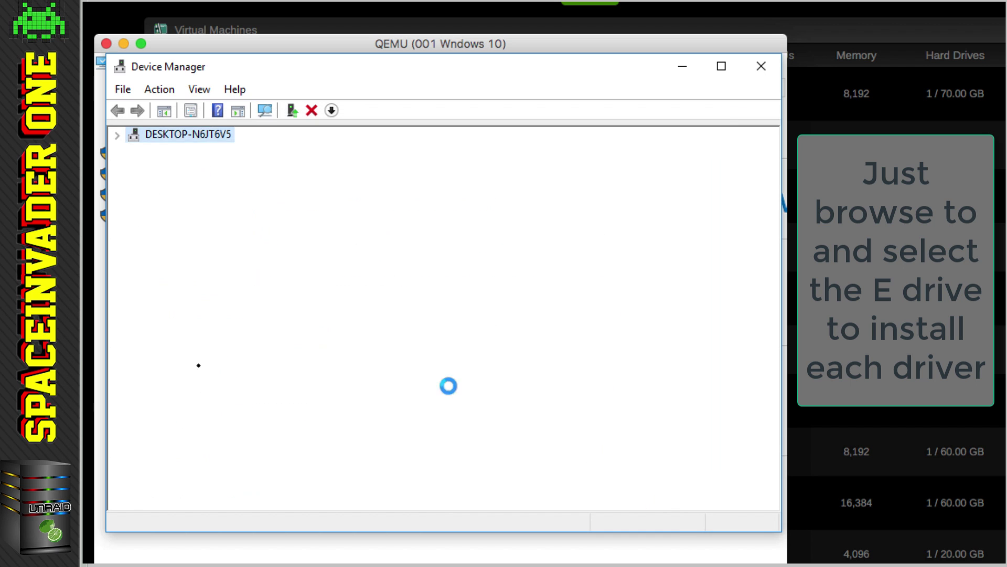
Update the PCI Device and PCI Simple Communications Controller drivers manually from E:\
{"action": "right_click", "coordinate": [198, 366]}
{"action": "left_click", "coordinate": [254, 384]}
{"action": "left_click", "coordinate": [600, 497]}
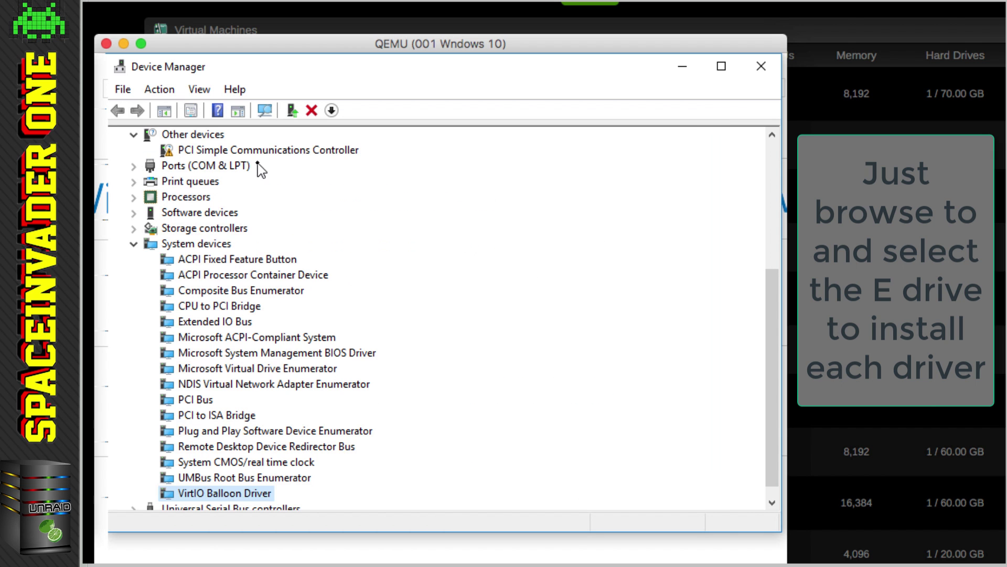
{"action": "right_click", "coordinate": [265, 152]}
{"action": "left_click", "coordinate": [315, 164]}
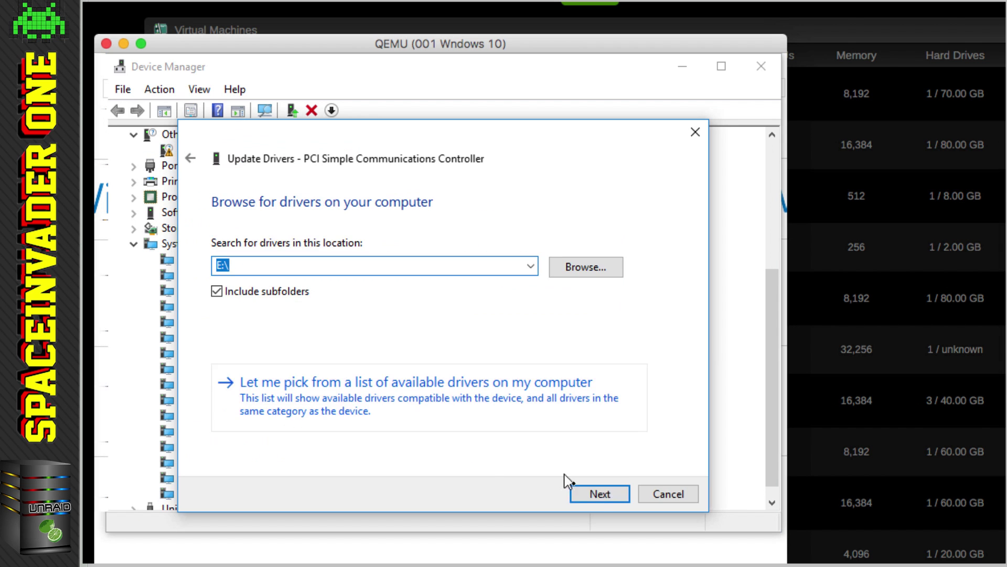
{"action": "left_click", "coordinate": [583, 490]}
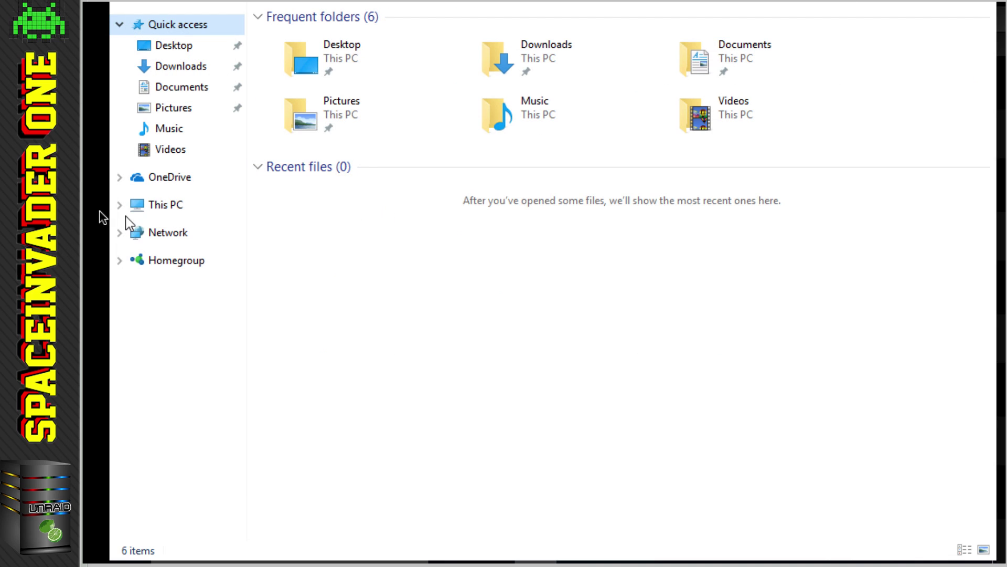
Install qemu-ga-x64 from the guest-agent folder on the virtio-win CD drive E: and allow it to make changes
{"action": "left_click", "coordinate": [166, 206]}
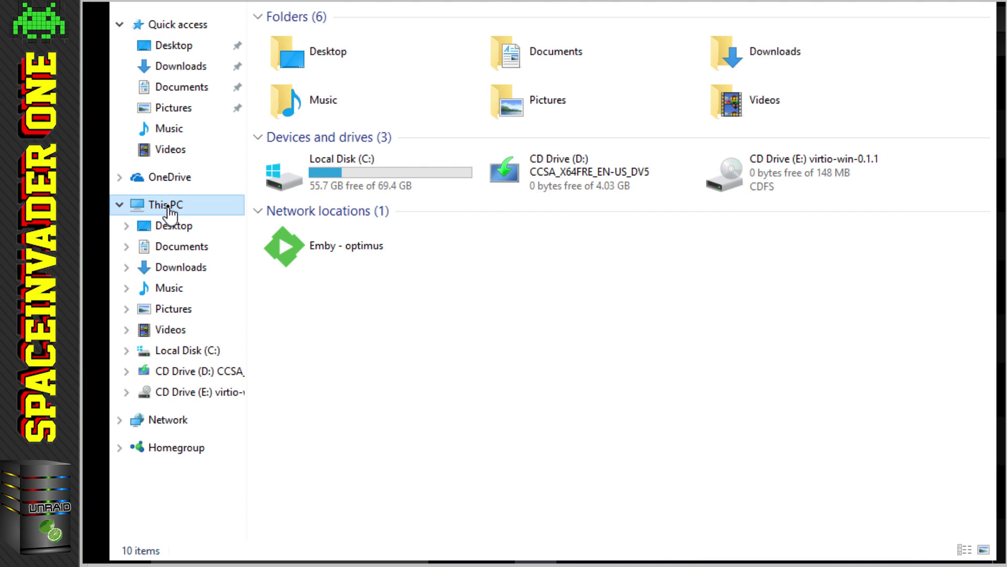
{"action": "double_click", "coordinate": [766, 177]}
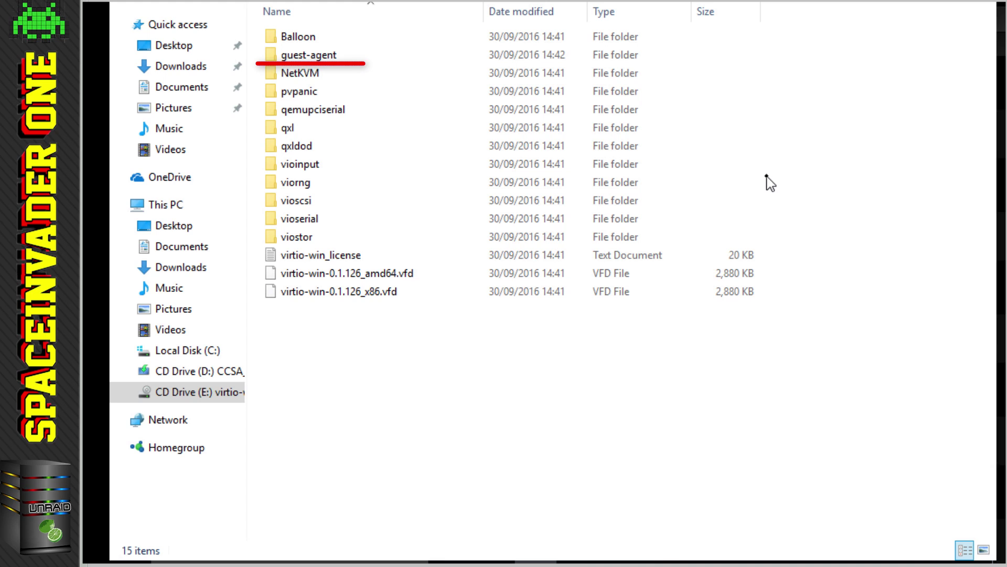
{"action": "double_click", "coordinate": [327, 57]}
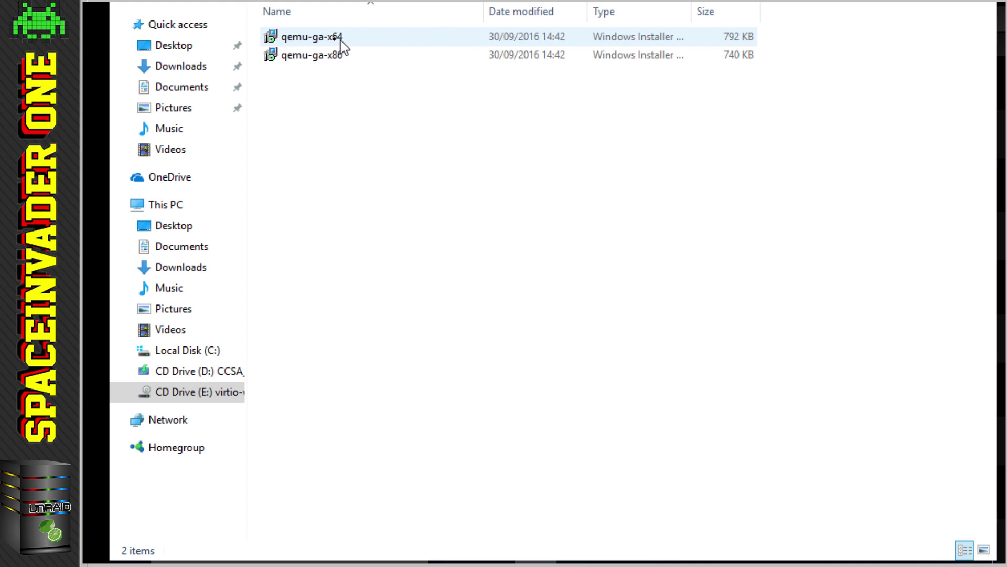
{"action": "double_click", "coordinate": [330, 40]}
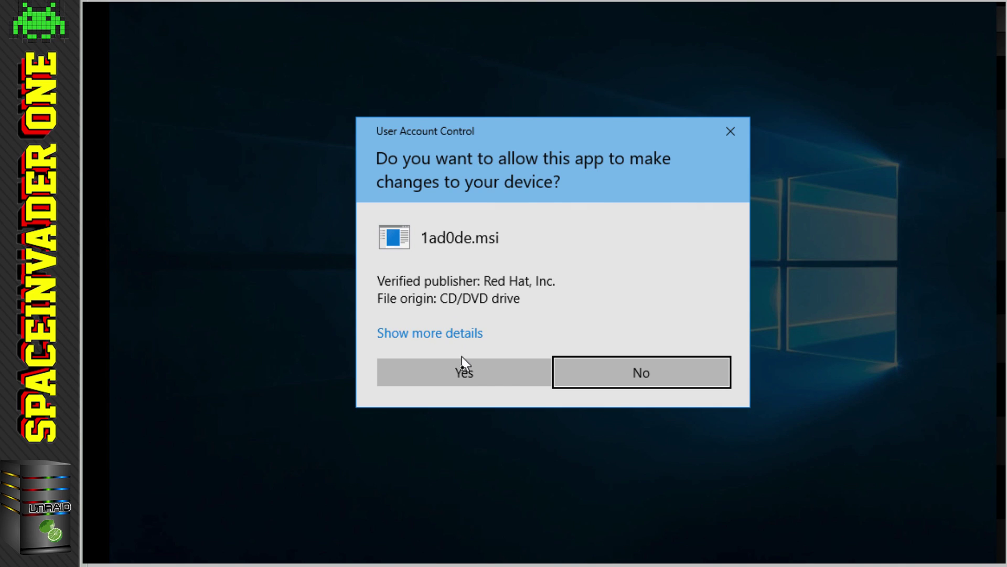
{"action": "left_click", "coordinate": [464, 367]}
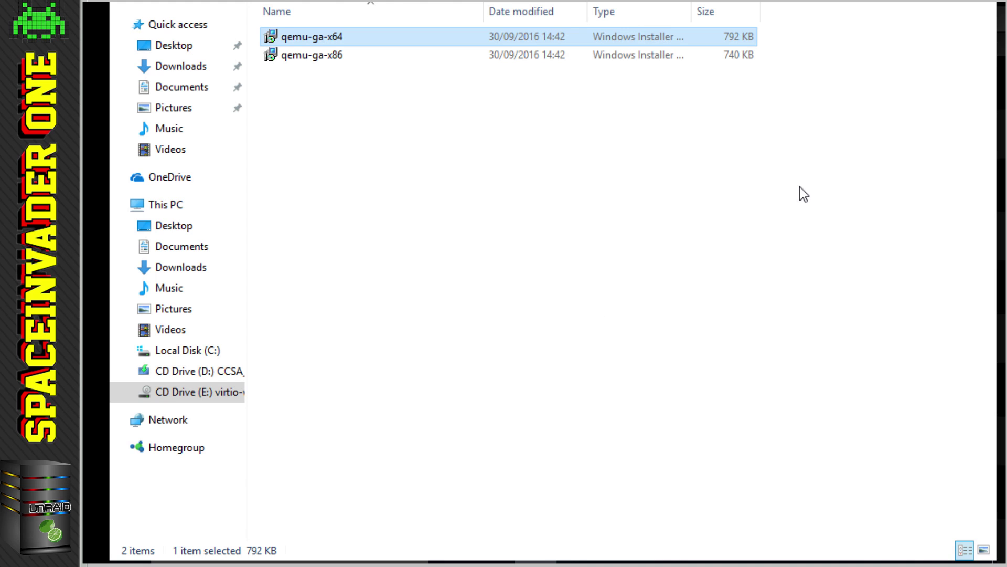
Set the desktop's display resolution to 1920 × 1080 and keep the changes
{"action": "right_click", "coordinate": [505, 160]}
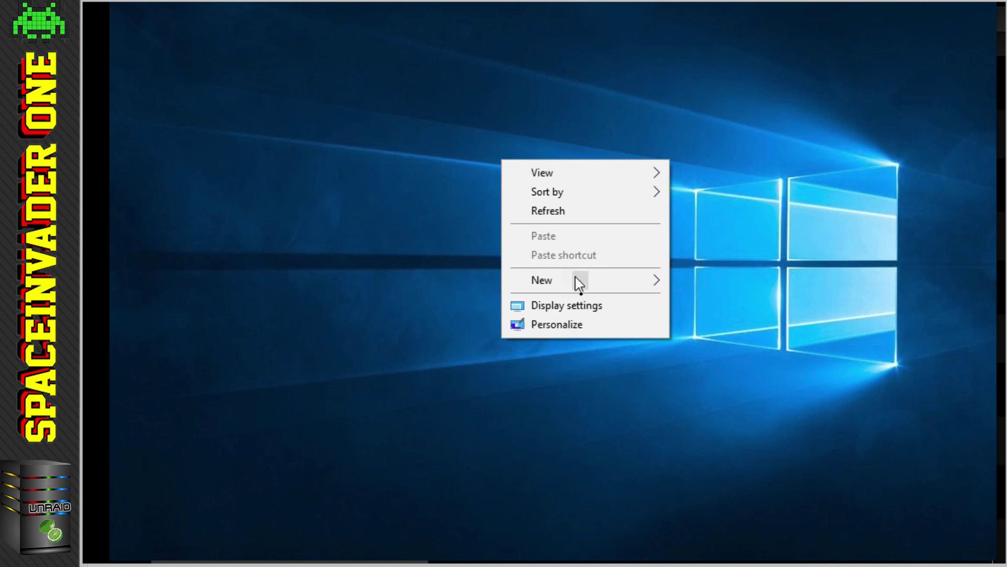
{"action": "left_click", "coordinate": [586, 306]}
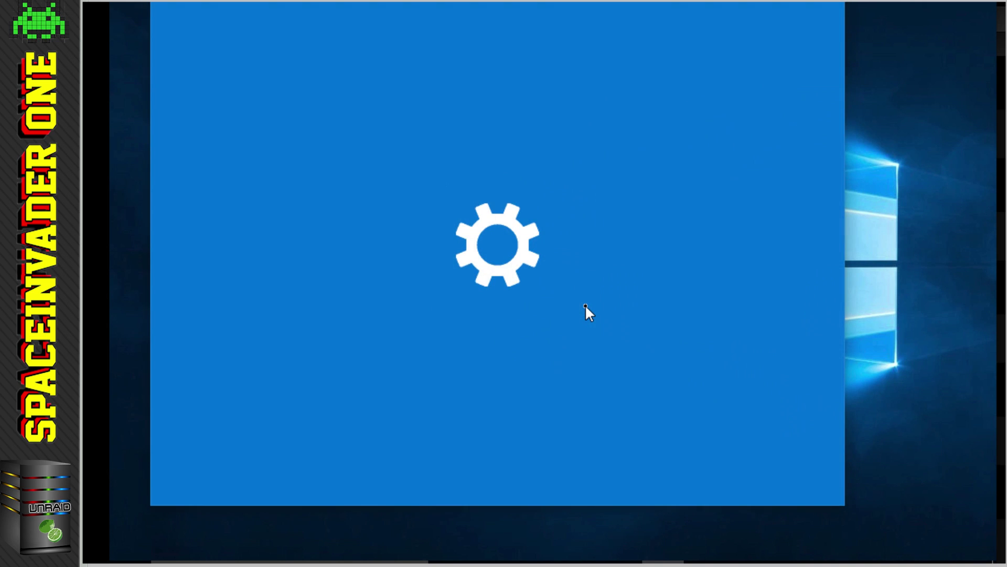
{"action": "left_click", "coordinate": [535, 269]}
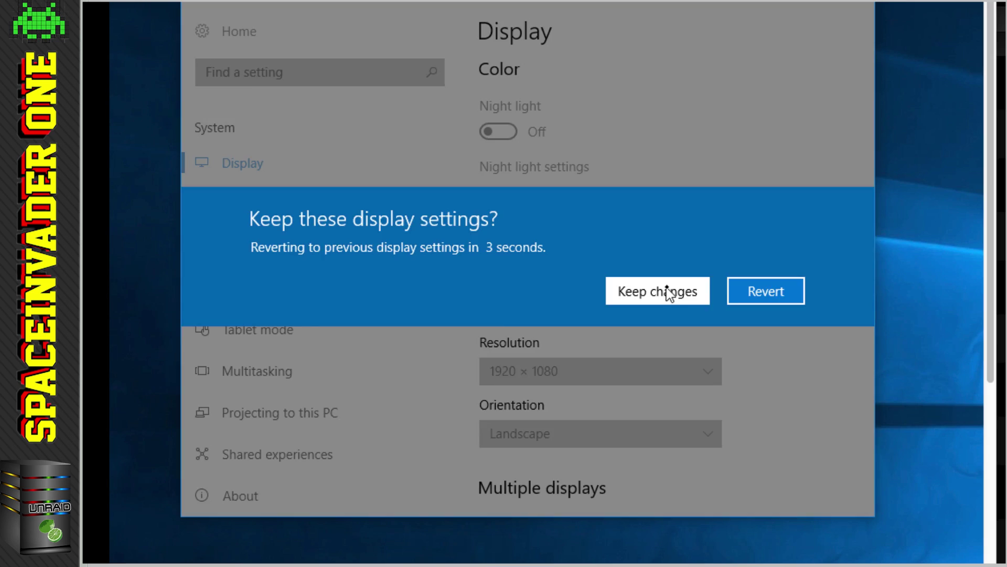
{"action": "left_click", "coordinate": [672, 290]}
Open ninite.com in Microsoft Edge and select Chrome, WinRAR, VLC, .NET 4.7, PuTTY and Classic Start
{"action": "left_click", "coordinate": [404, 544]}
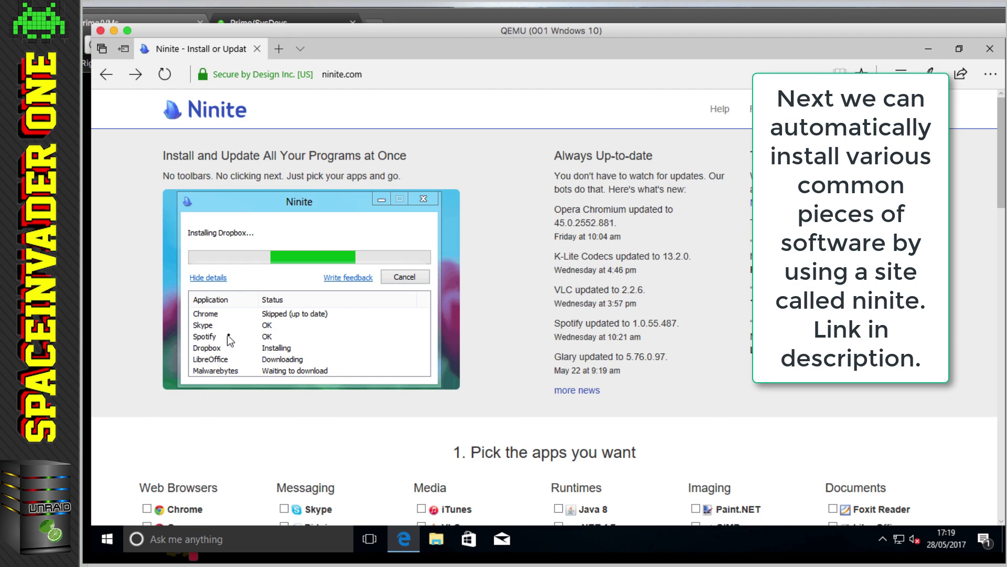
{"action": "scroll", "coordinate": [228, 334], "scroll_direction": "down", "scroll_amount": 8}
{"action": "left_click", "coordinate": [146, 115]}
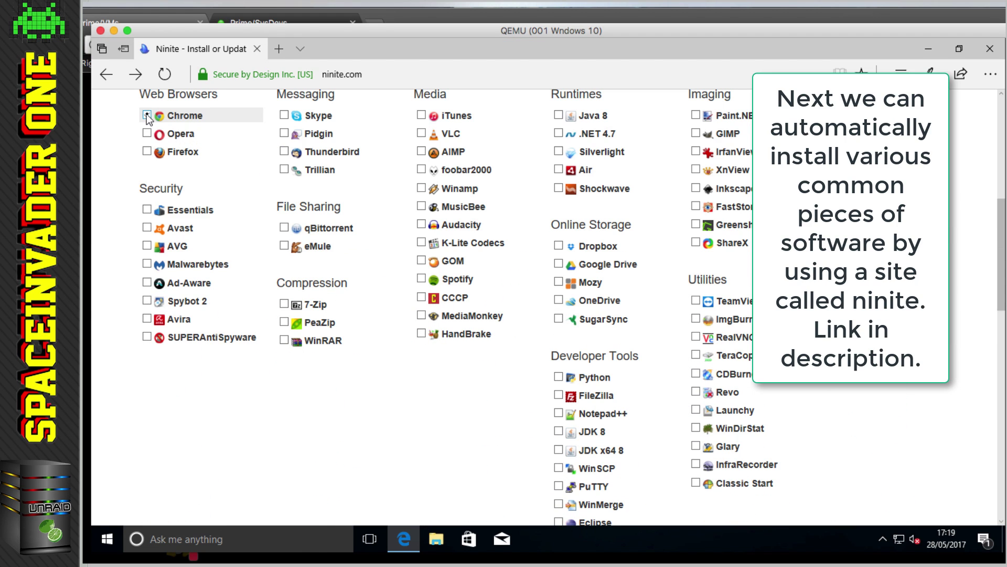
{"action": "left_click", "coordinate": [284, 340]}
{"action": "left_click", "coordinate": [421, 133]}
{"action": "left_click", "coordinate": [557, 133]}
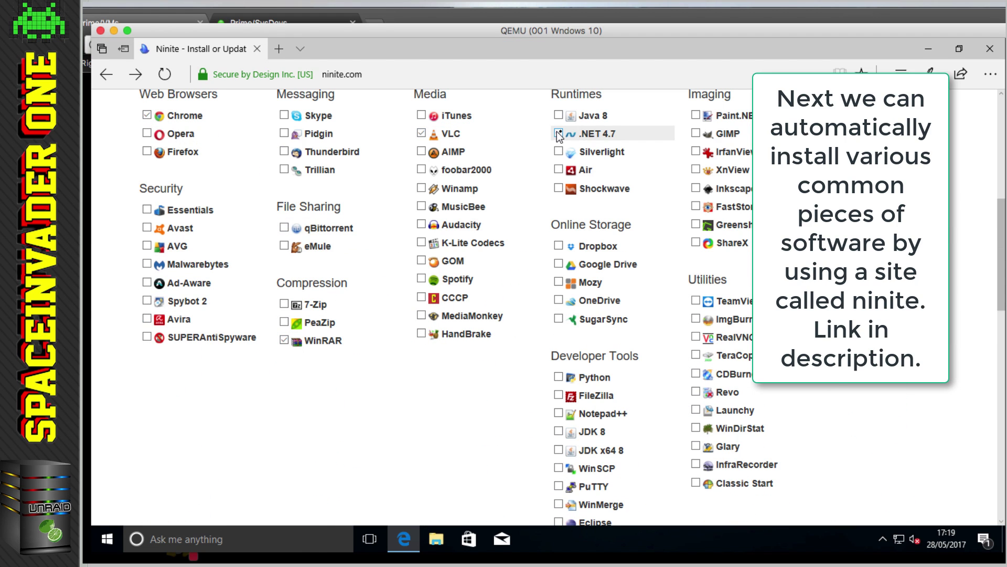
{"action": "left_click", "coordinate": [558, 486]}
{"action": "left_click", "coordinate": [696, 482]}
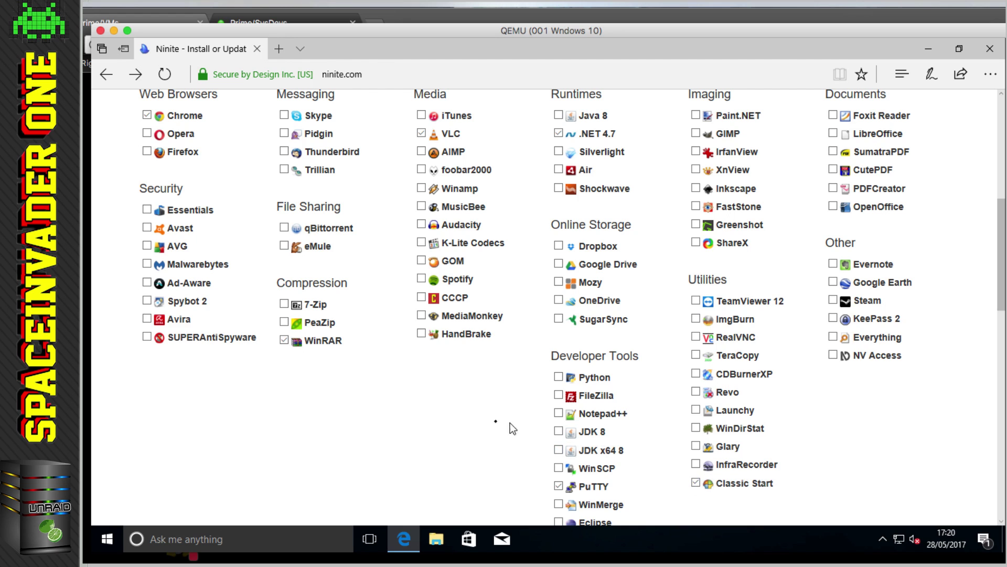
Download and run the custom Ninite installer, minimize the browser, and close the installer once the apps are installed
{"action": "scroll", "coordinate": [474, 423], "scroll_direction": "down", "scroll_amount": 1}
{"action": "scroll", "coordinate": [477, 427], "scroll_direction": "down", "scroll_amount": 6}
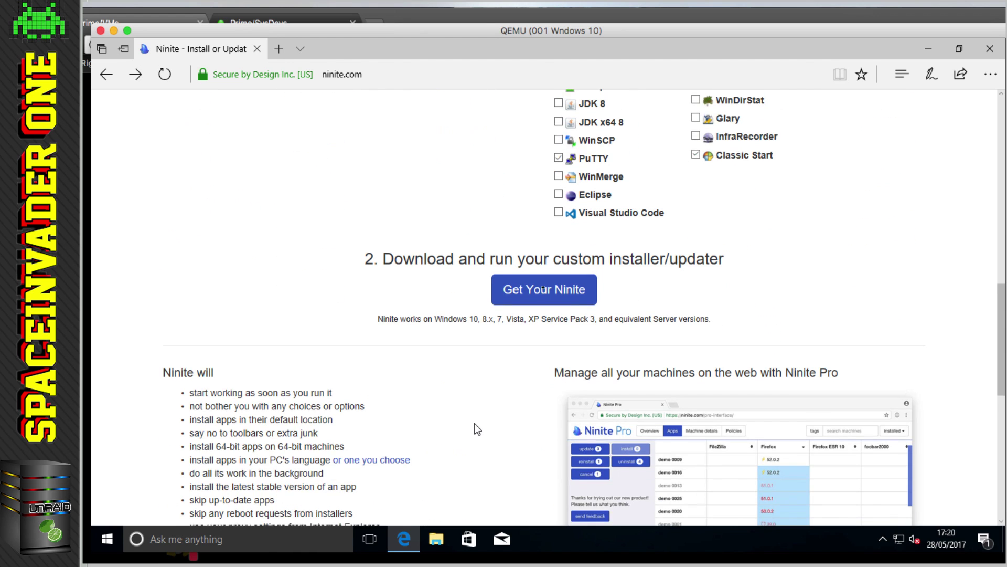
{"action": "left_click", "coordinate": [540, 235]}
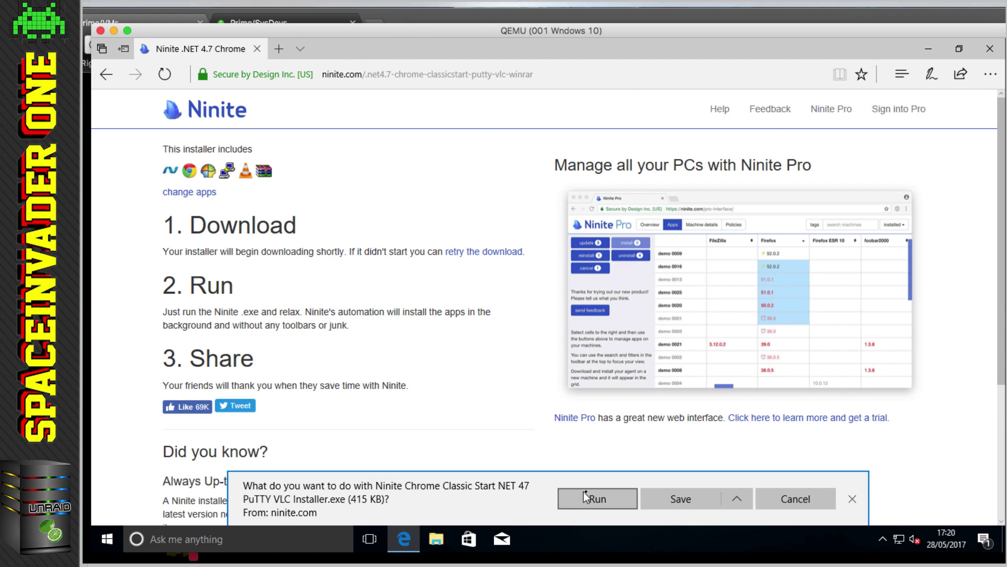
{"action": "left_click", "coordinate": [580, 491]}
{"action": "left_click", "coordinate": [928, 49]}
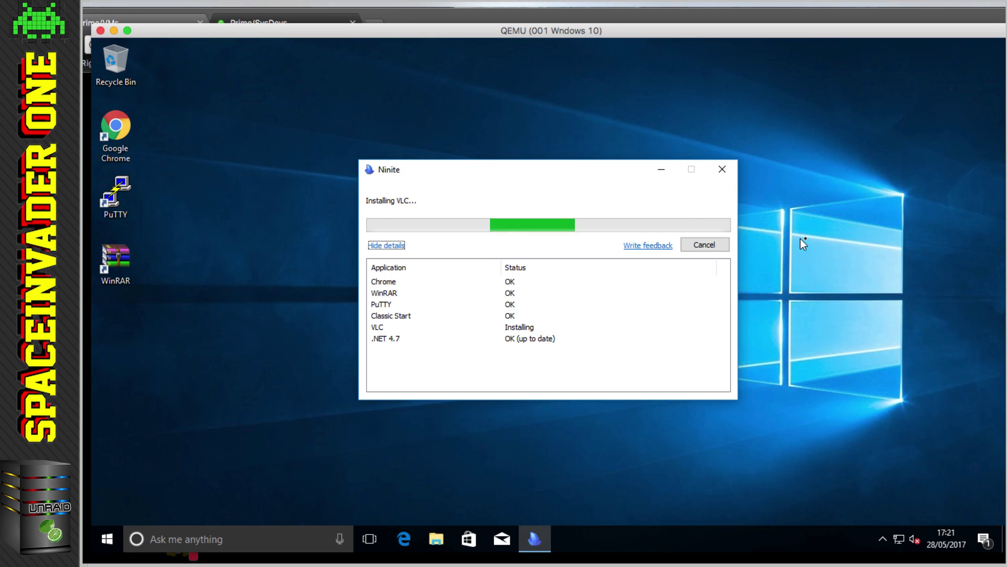
{"action": "left_click", "coordinate": [703, 245]}
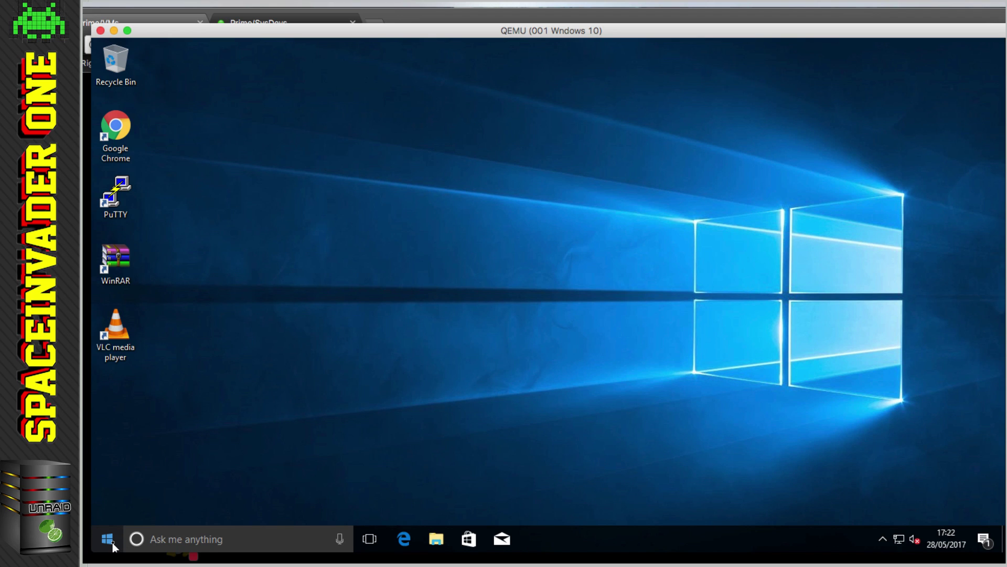
Check the classic Start menu by opening This PC from it, and close the File Explorer window
{"action": "left_click", "coordinate": [111, 543]}
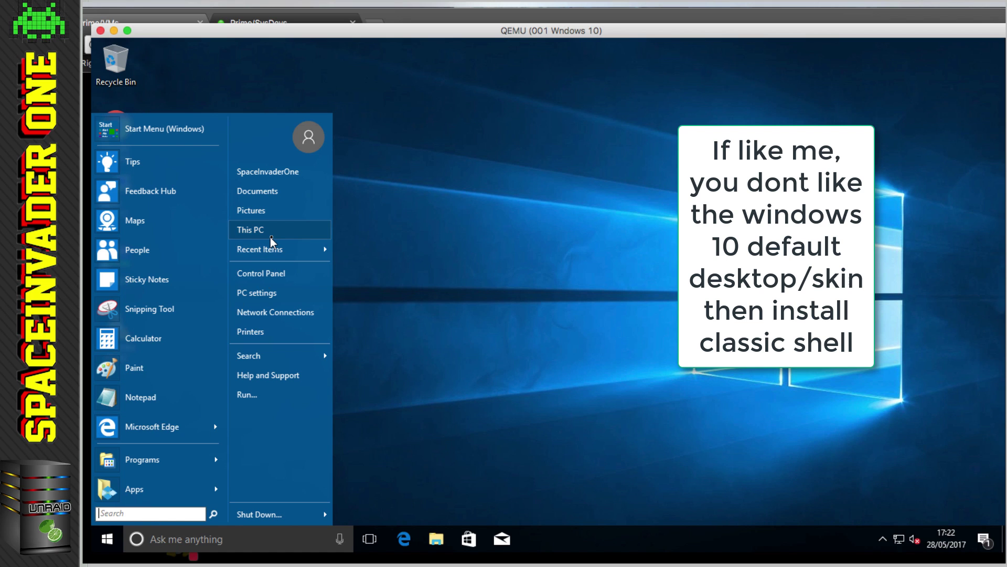
{"action": "left_click", "coordinate": [270, 237]}
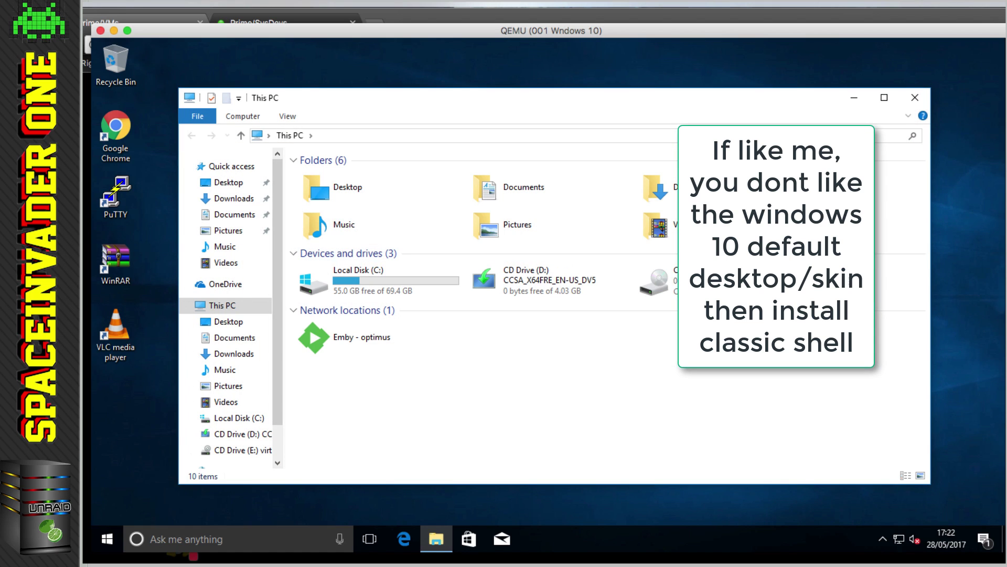
{"action": "left_click", "coordinate": [913, 100]}
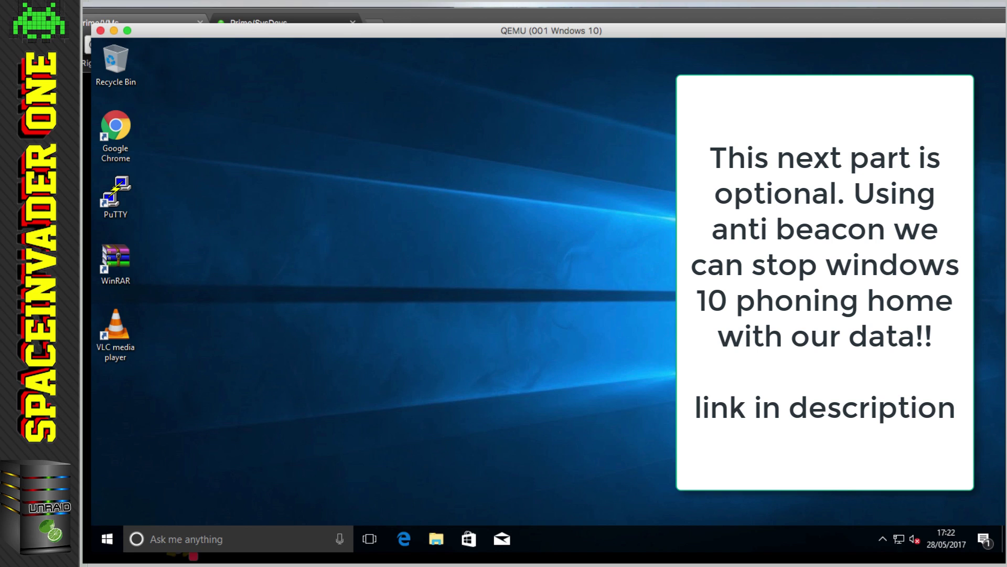
Search Google in Chrome for "anti beacon" and open the Spybot Anti-Beacon for Windows page
{"action": "type", "text": "an"}
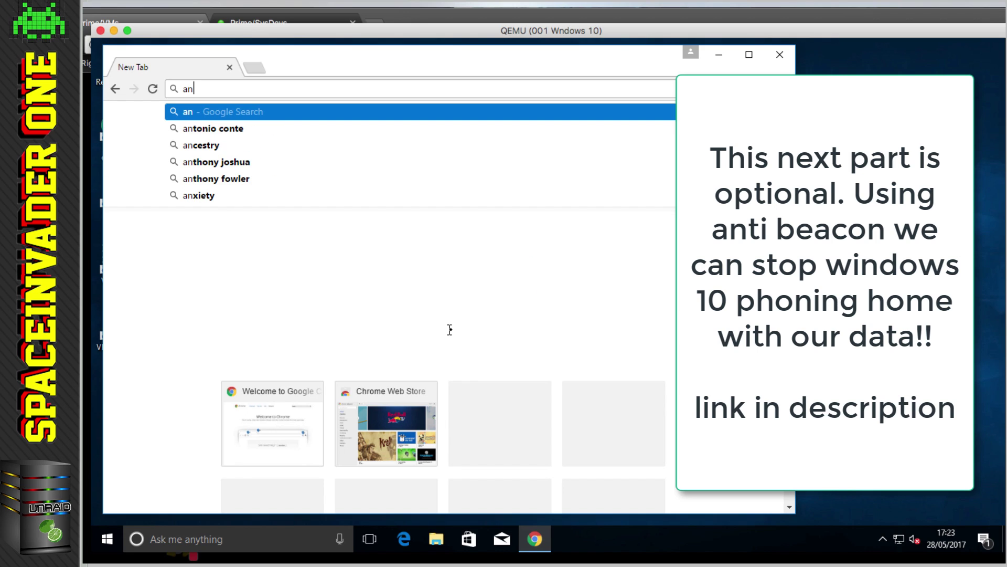
{"action": "type", "text": "ti ba"}
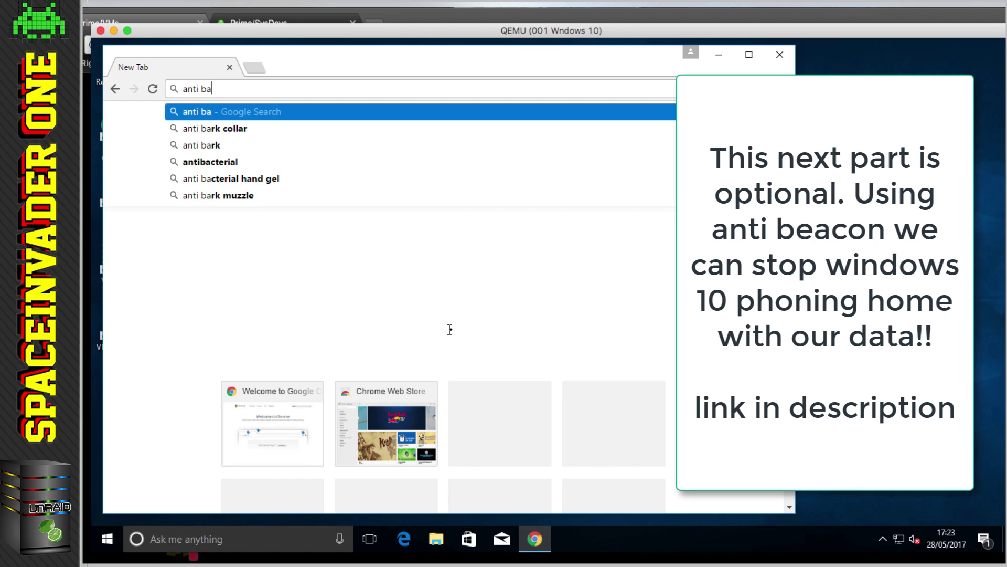
{"action": "key", "text": "BackSpace"}
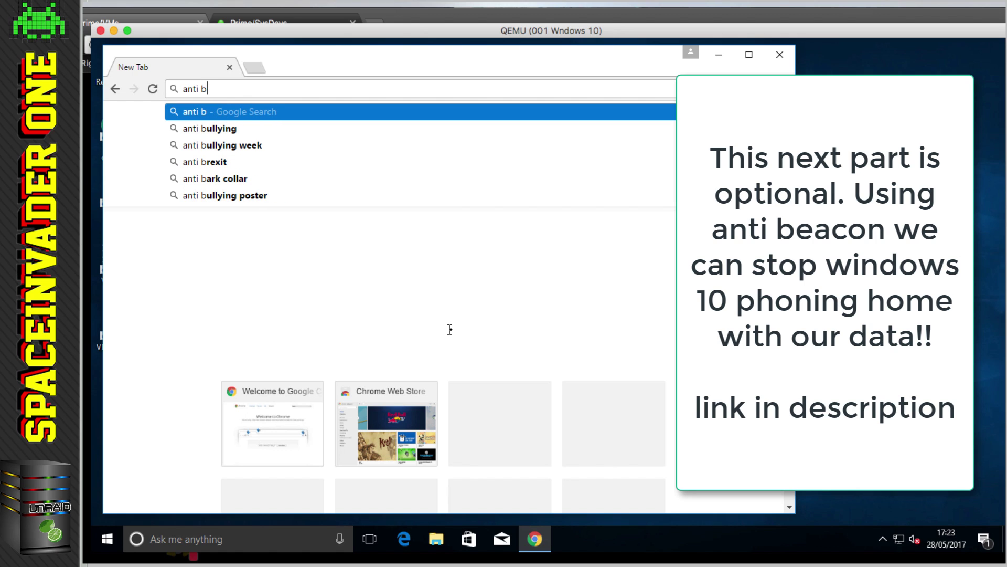
{"action": "type", "text": "eacon"}
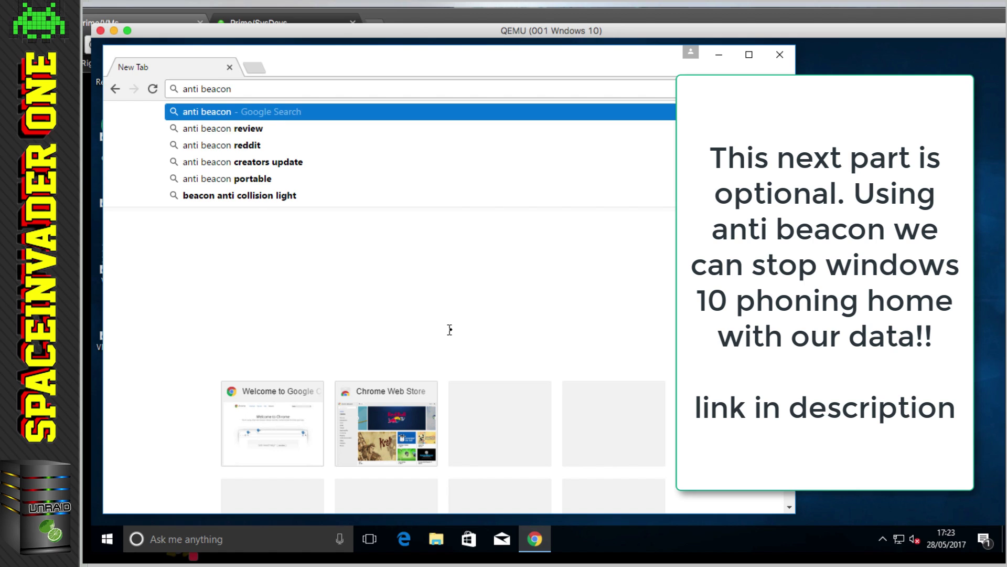
{"action": "key", "text": "Return"}
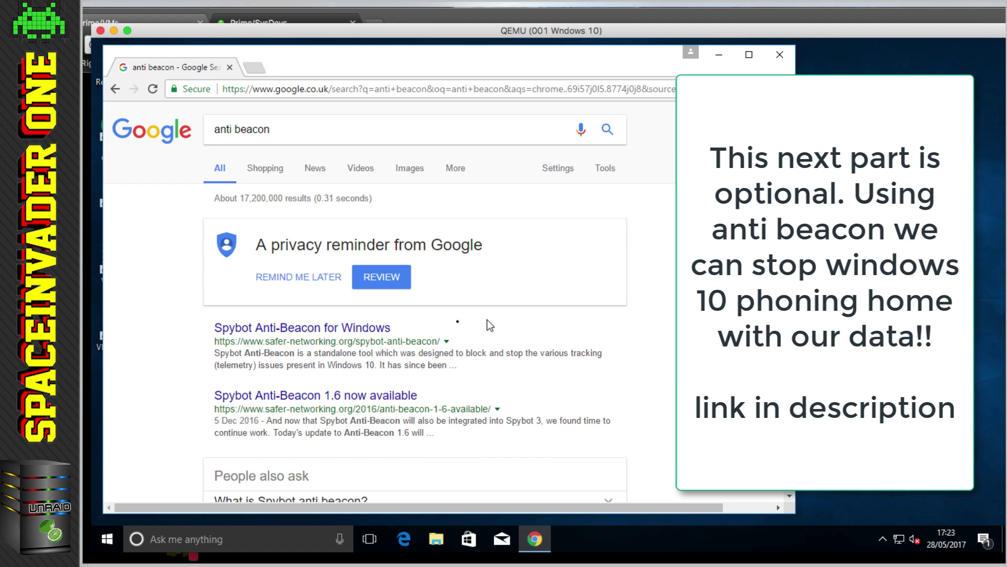
{"action": "left_click", "coordinate": [325, 331]}
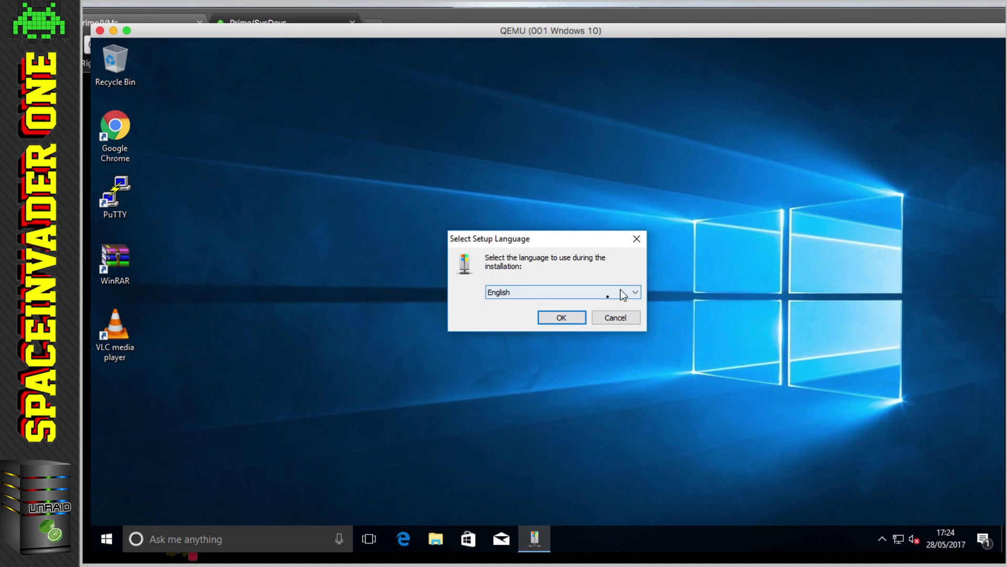
Install Spybot Anti-Beacon with English as the setup language and launch it when the setup finishes
{"action": "left_click", "coordinate": [555, 316]}
{"action": "left_click", "coordinate": [450, 352]}
{"action": "left_click", "coordinate": [625, 396]}
{"action": "left_click", "coordinate": [625, 395]}
{"action": "left_click", "coordinate": [437, 267]}
{"action": "left_click", "coordinate": [634, 397]}
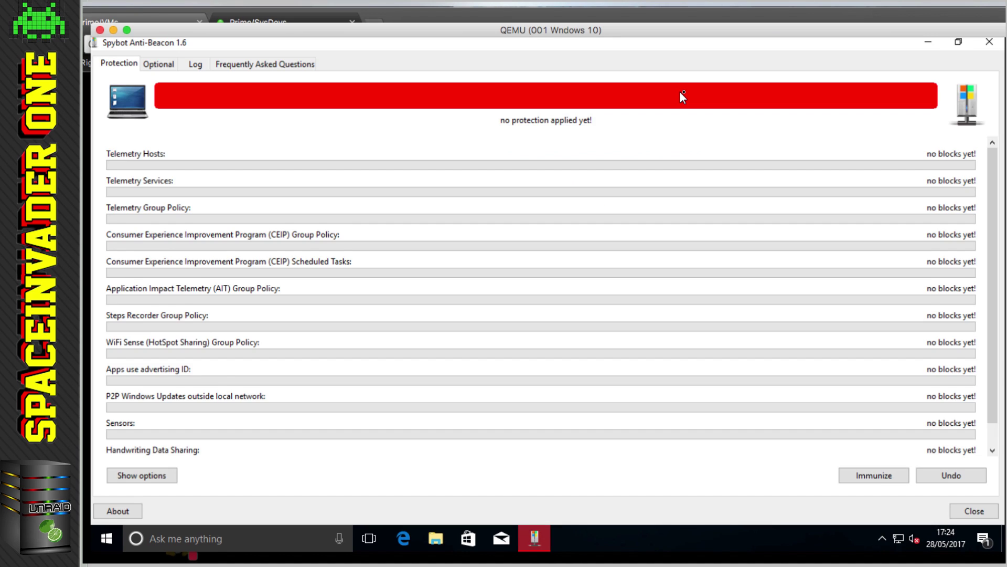
Immunize Windows and apply the optional blocks for web search, Cortana, OneDrive, the extensive telemetry hosts, and Office 2013 and 2016 telemetry
{"action": "left_click", "coordinate": [866, 478]}
{"action": "left_click", "coordinate": [167, 69]}
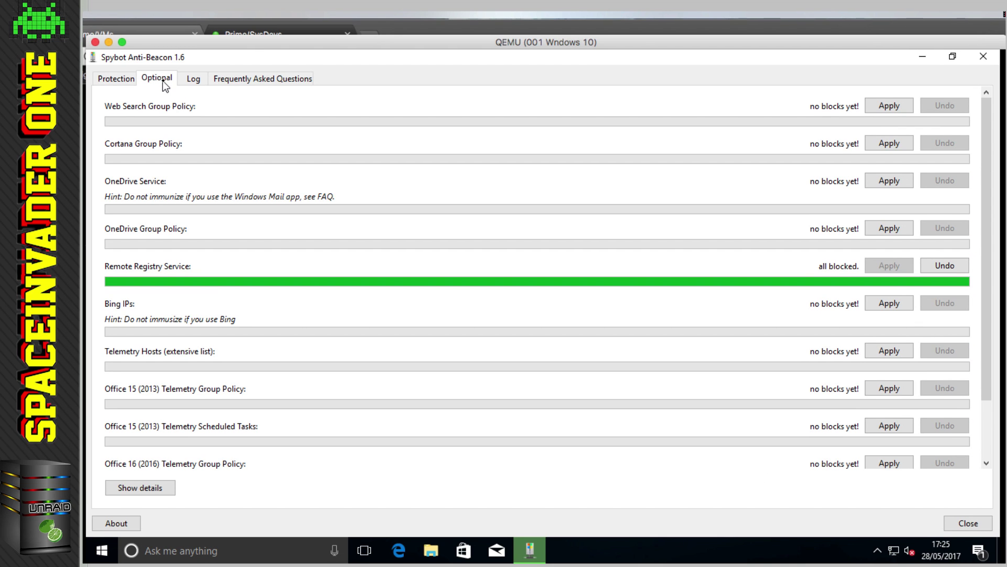
{"action": "left_click", "coordinate": [889, 105]}
{"action": "left_click", "coordinate": [889, 143]}
{"action": "left_click", "coordinate": [889, 181]}
{"action": "left_click", "coordinate": [889, 228]}
{"action": "left_click", "coordinate": [890, 350]}
{"action": "left_click", "coordinate": [889, 388]}
{"action": "left_click", "coordinate": [889, 425]}
{"action": "left_click", "coordinate": [889, 462]}
{"action": "scroll", "coordinate": [897, 440], "scroll_direction": "down", "scroll_amount": 2}
{"action": "left_click", "coordinate": [902, 429]}
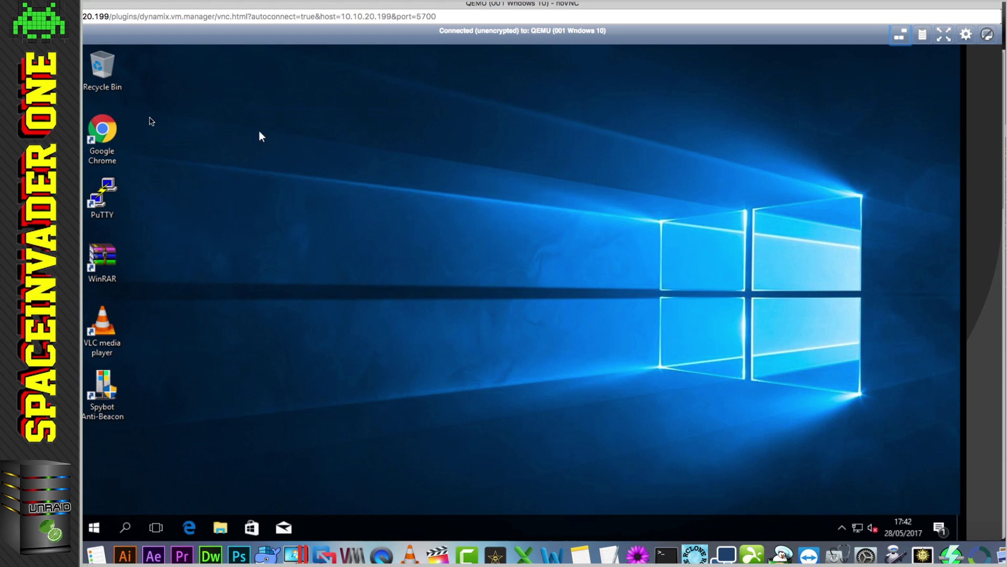
Search for "splashtop" in Chrome and open the downloads page of the Splashtop website
{"action": "double_click", "coordinate": [106, 135]}
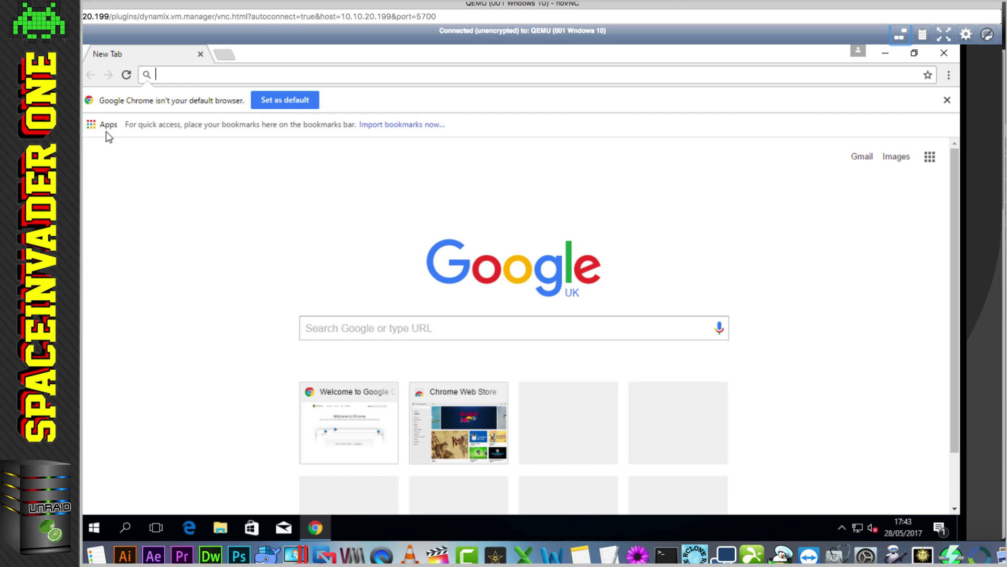
{"action": "type", "text": "splashtop"}
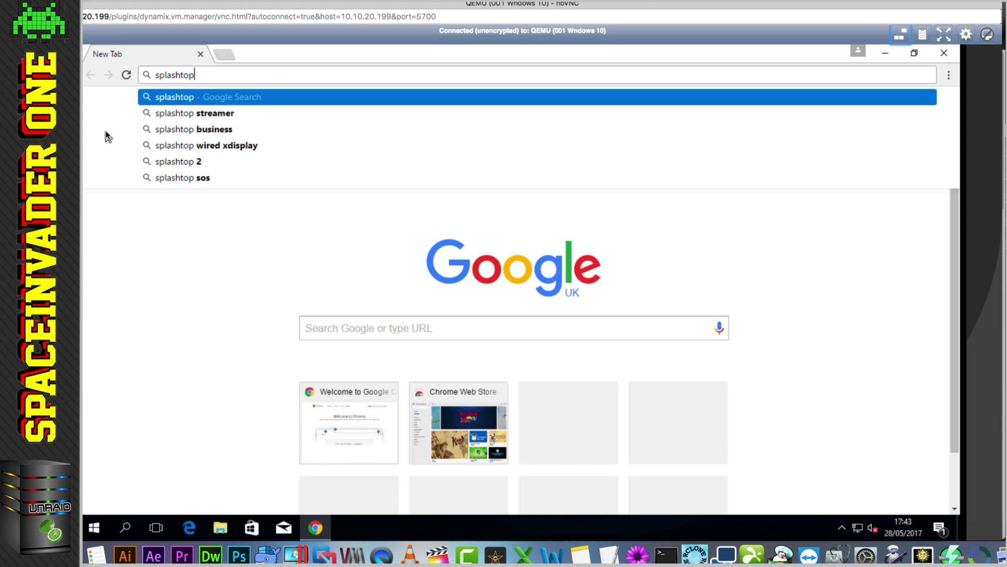
{"action": "key", "text": "Return"}
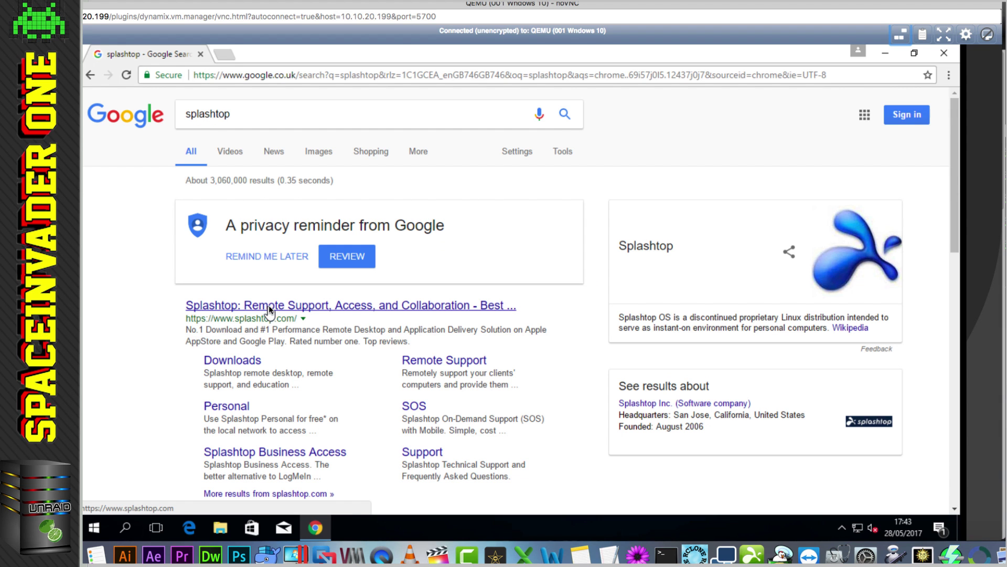
{"action": "left_click", "coordinate": [268, 305]}
{"action": "left_click", "coordinate": [576, 290]}
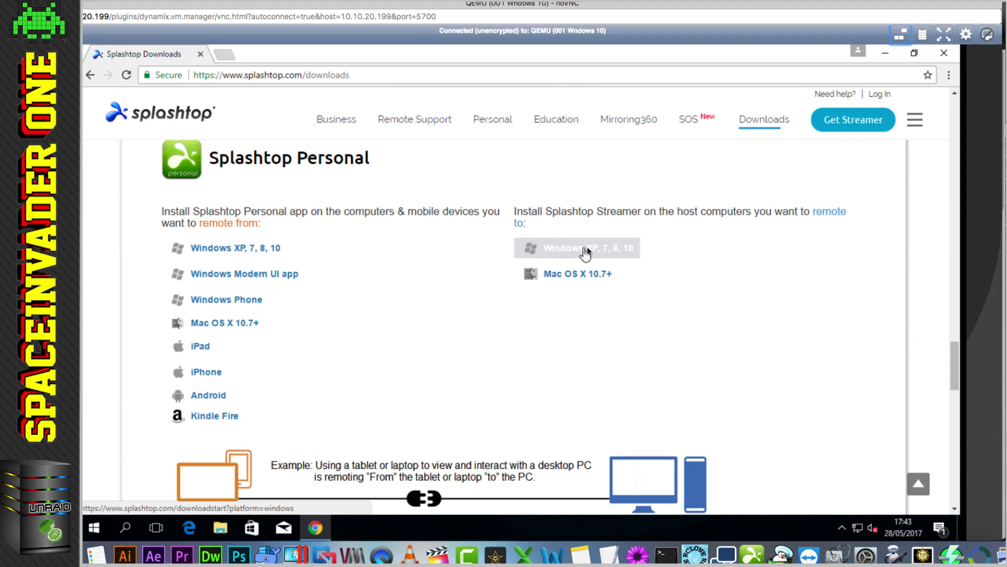
Download Splashtop Streamer for Windows XP, 7, 8, 10, run its installer, and allow it to make changes
{"action": "left_click", "coordinate": [587, 246]}
{"action": "left_click", "coordinate": [175, 499]}
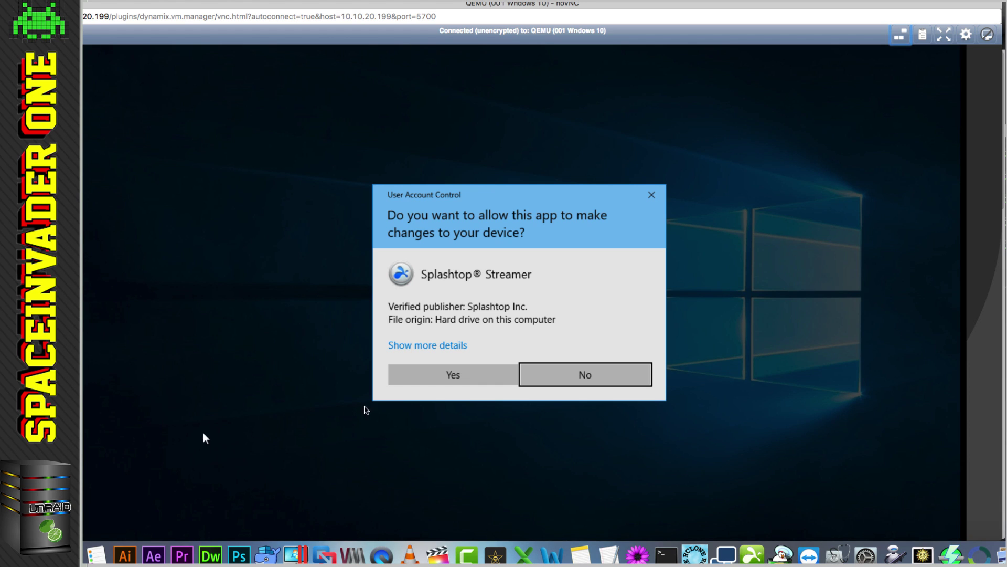
{"action": "left_click", "coordinate": [450, 375]}
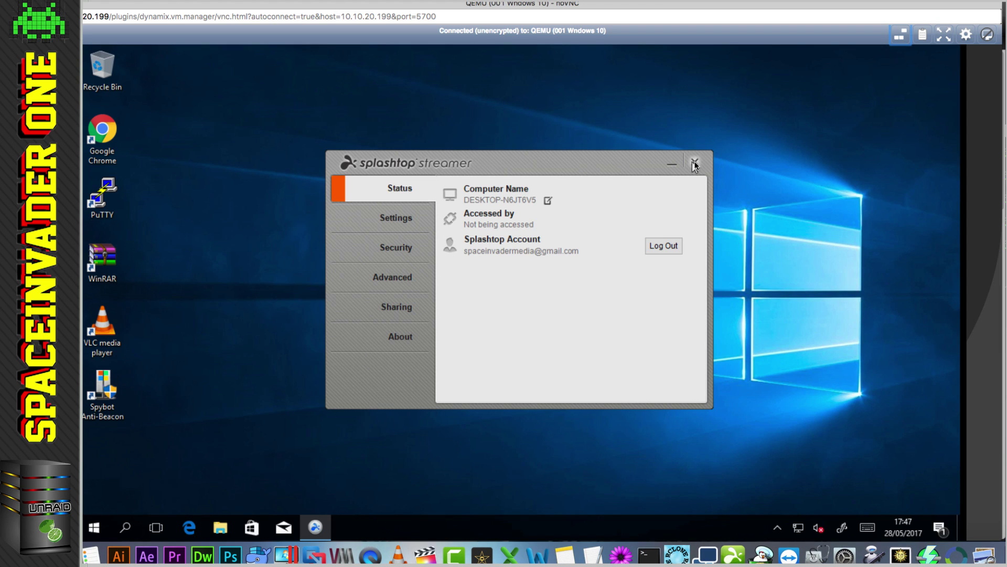
Close the Splashtop Streamer window and connect to DESKTOP-N6JT6V5 from Splashtop Personal on the Mac
{"action": "left_click", "coordinate": [693, 162]}
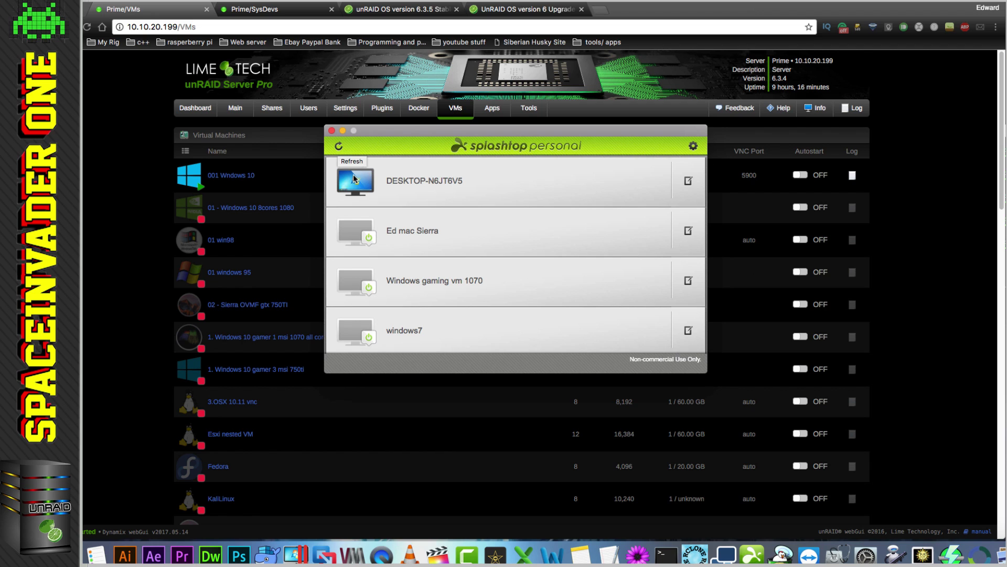
{"action": "left_click", "coordinate": [514, 185]}
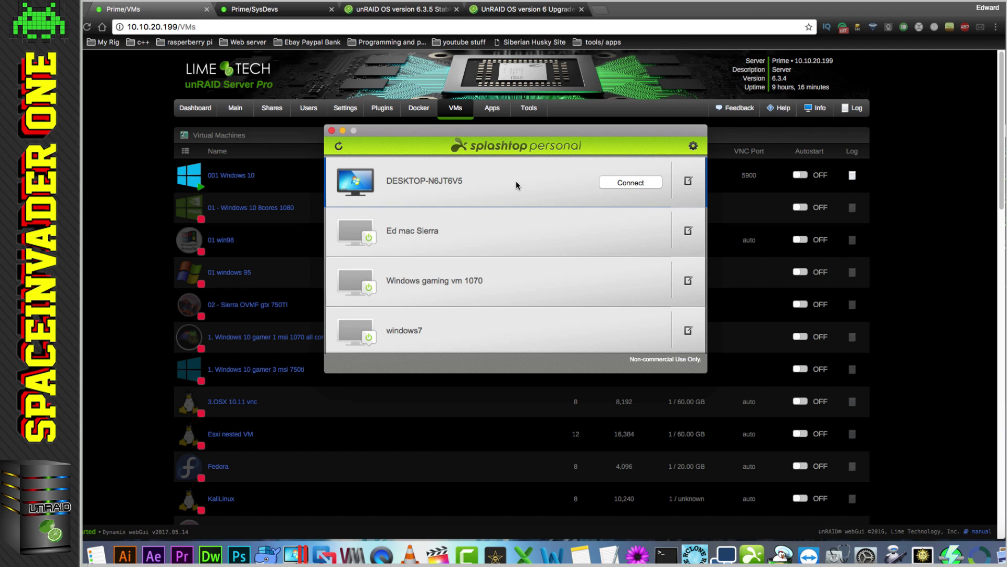
{"action": "left_click", "coordinate": [628, 183]}
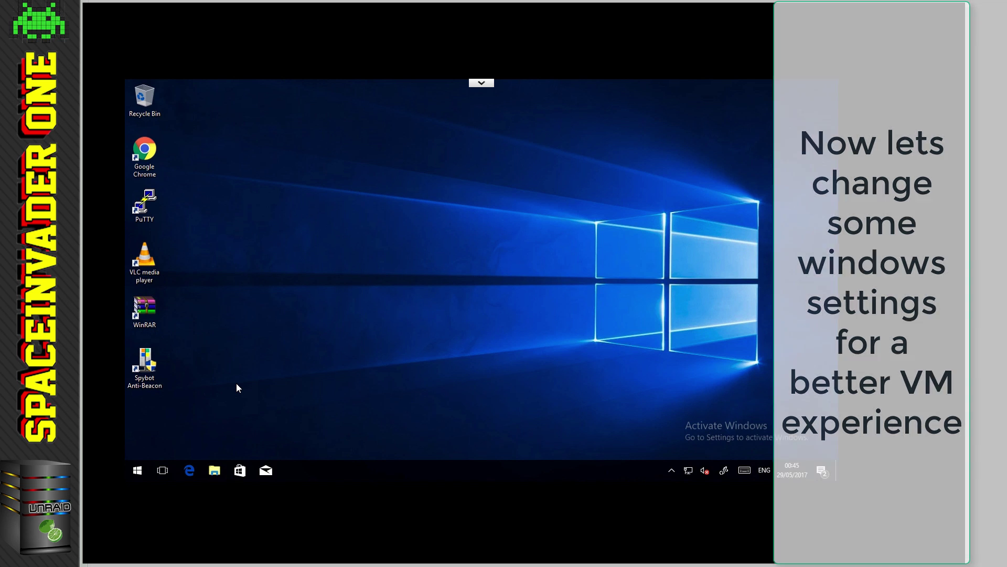
Turn off fast startup in the Control Panel's power button settings and save the changes
{"action": "left_click", "coordinate": [143, 472]}
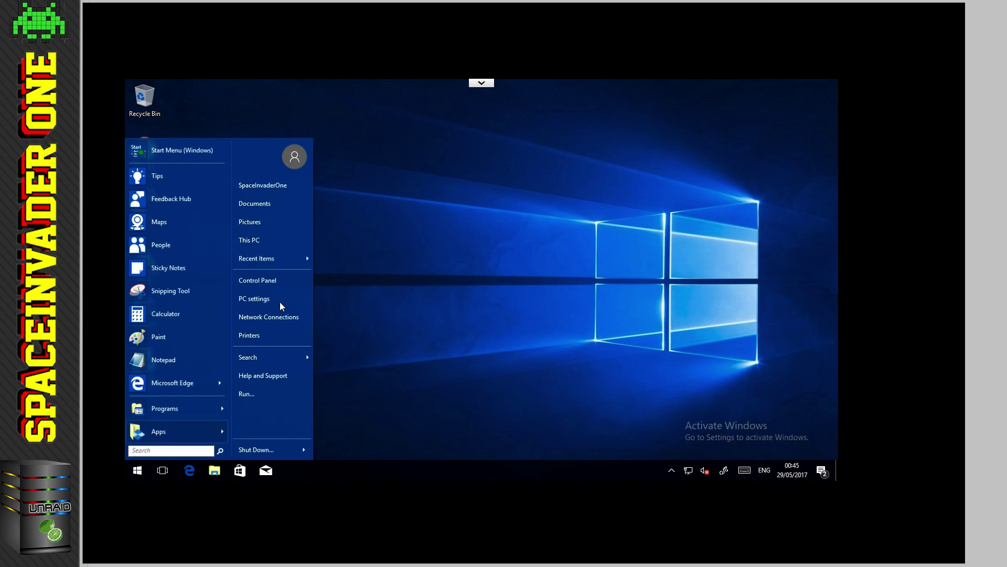
{"action": "left_click", "coordinate": [259, 280]}
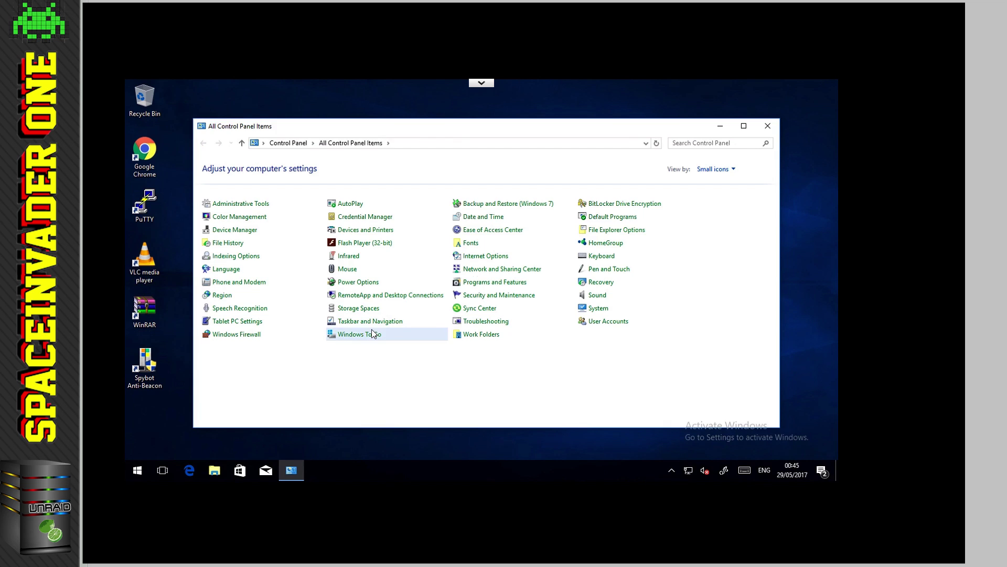
{"action": "left_click", "coordinate": [370, 284]}
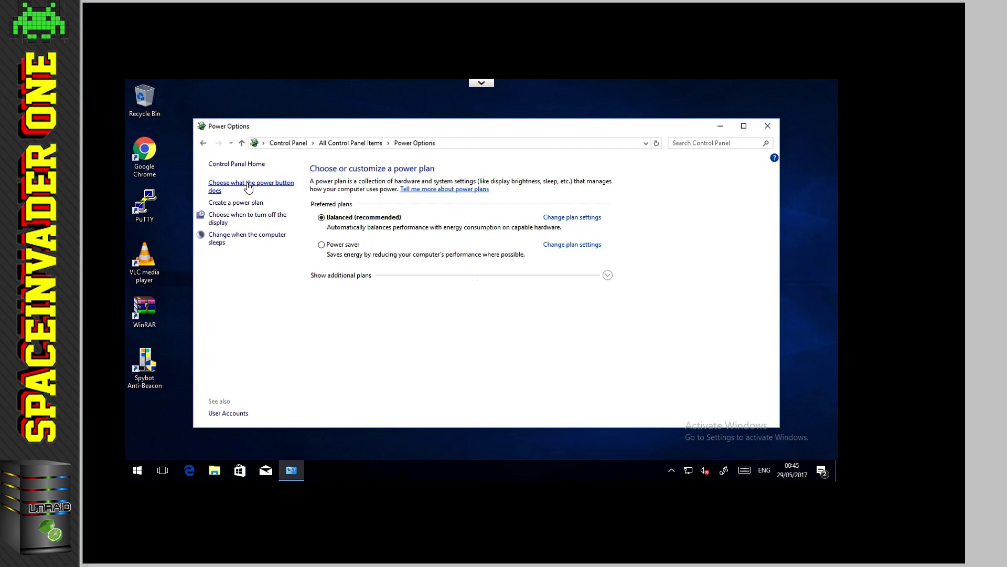
{"action": "left_click", "coordinate": [249, 187]}
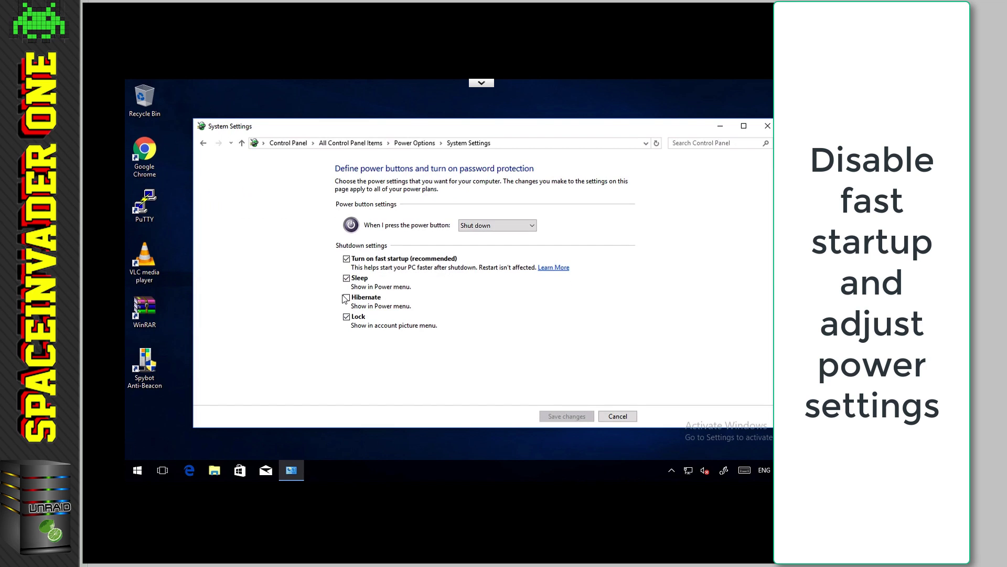
{"action": "left_click", "coordinate": [345, 262]}
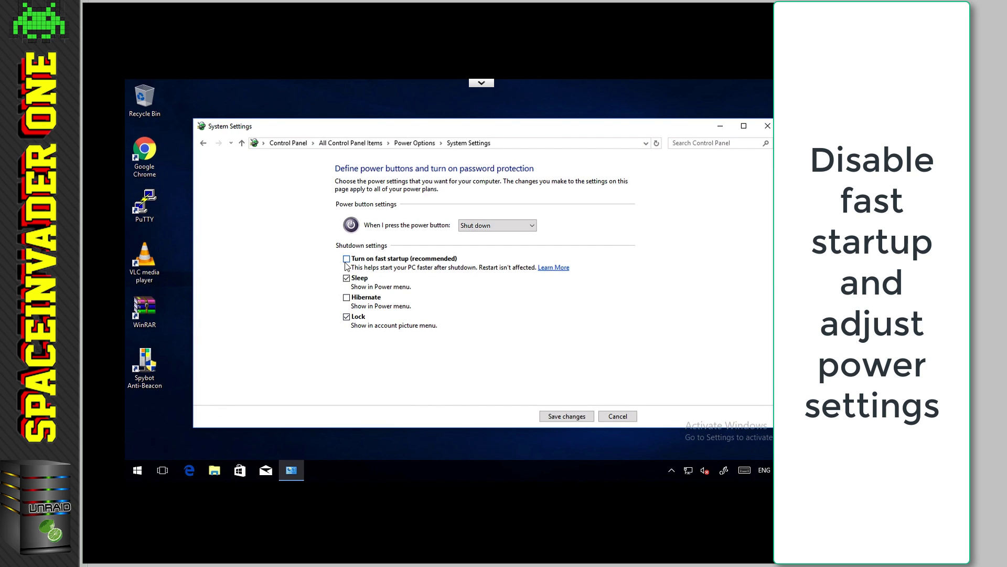
{"action": "left_click", "coordinate": [543, 415]}
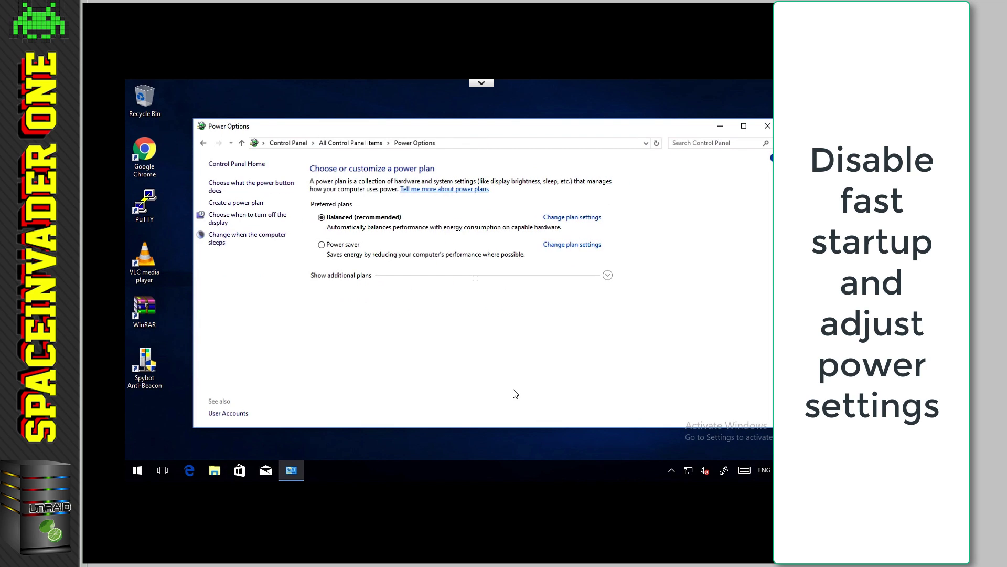
Show the additional power plans, activate the High performance plan, and open its plan settings
{"action": "left_click", "coordinate": [340, 278]}
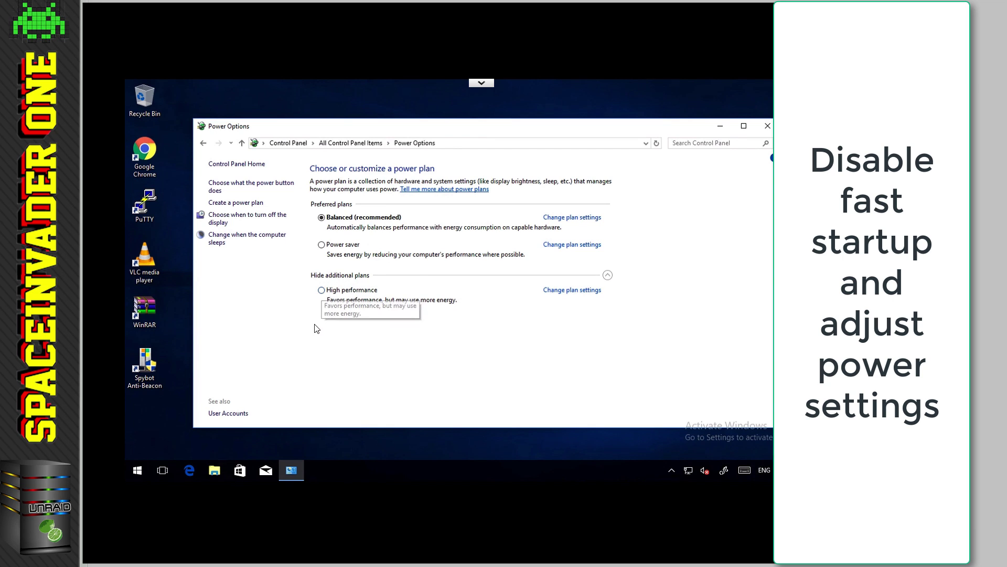
{"action": "left_click", "coordinate": [322, 291]}
{"action": "left_click", "coordinate": [560, 291]}
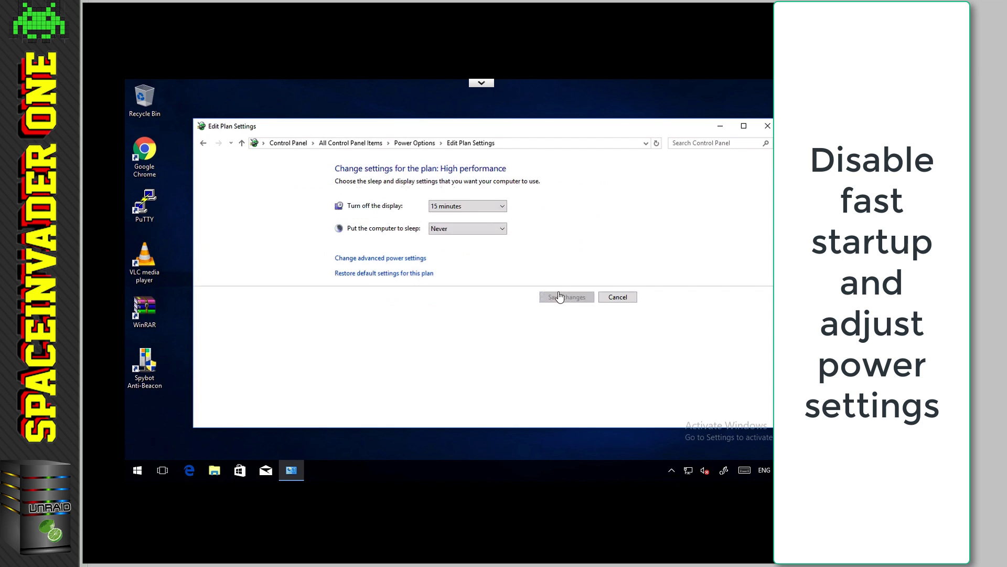
Set USB selective suspend to Disabled in the High performance plan's advanced power settings
{"action": "left_click", "coordinate": [387, 258]}
{"action": "left_click", "coordinate": [177, 263]}
{"action": "left_click", "coordinate": [186, 272]}
{"action": "left_click", "coordinate": [234, 282]}
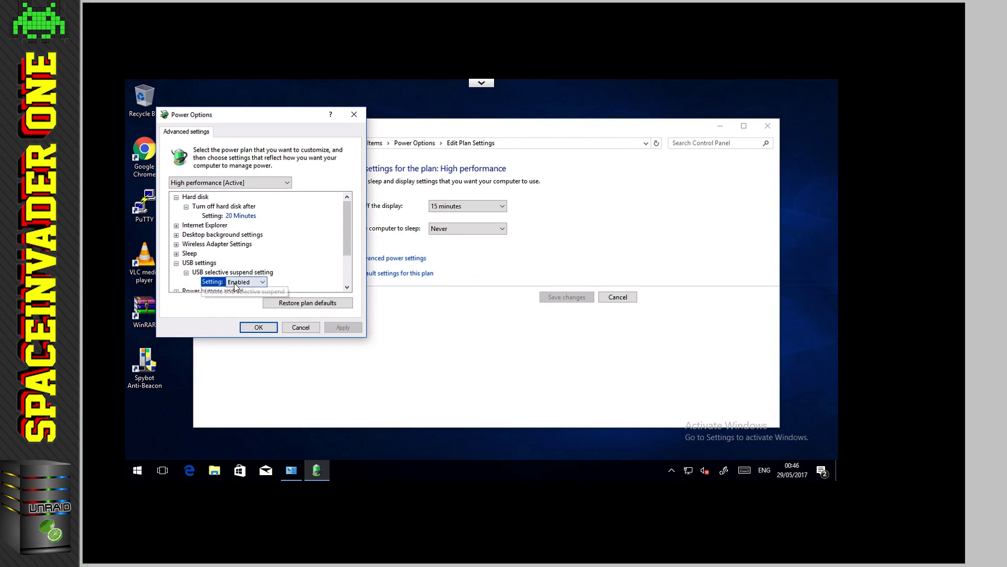
{"action": "left_click", "coordinate": [261, 283]}
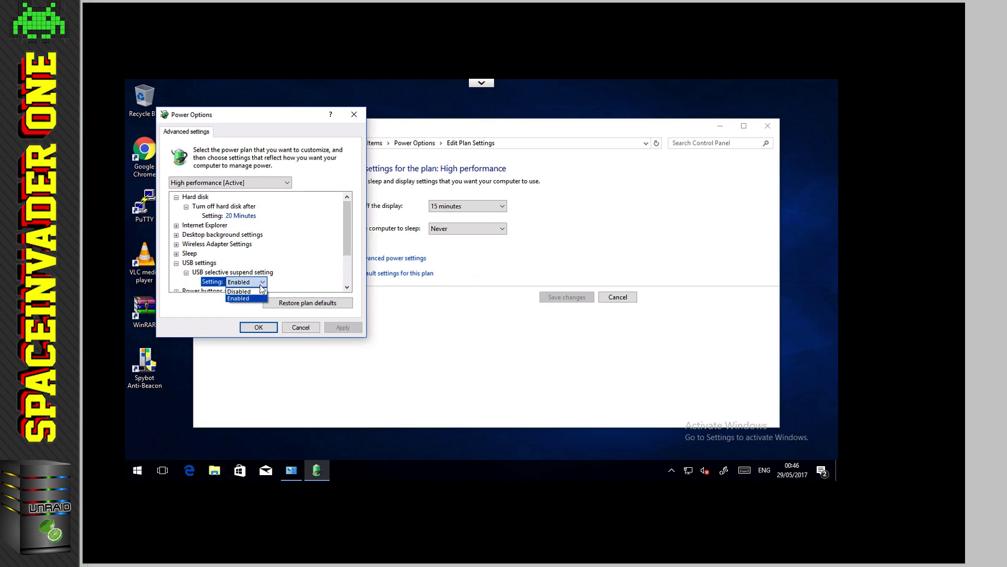
{"action": "left_click", "coordinate": [256, 292]}
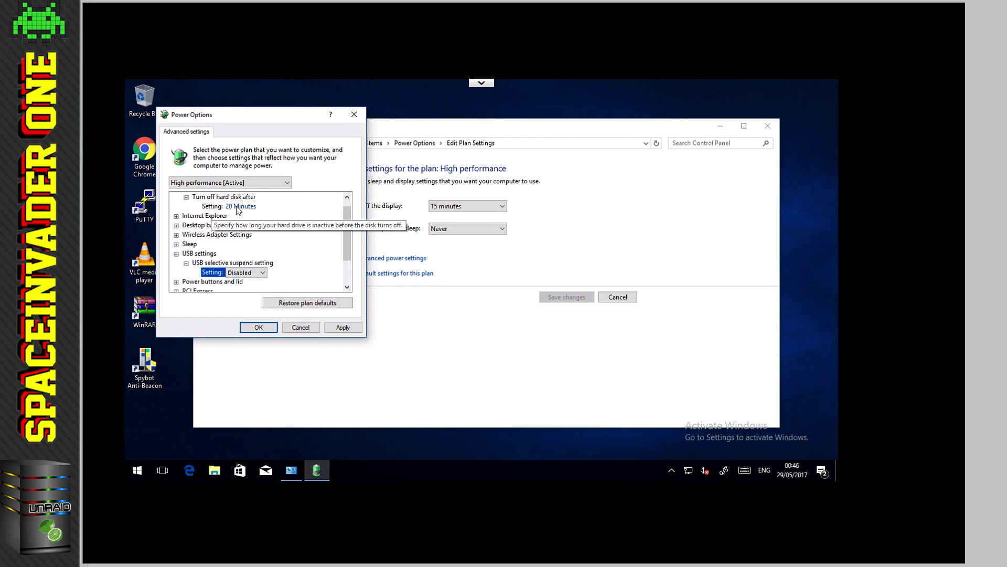
Set the hard disk turn-off time to Never, then apply and accept the advanced power settings
{"action": "left_click", "coordinate": [238, 207]}
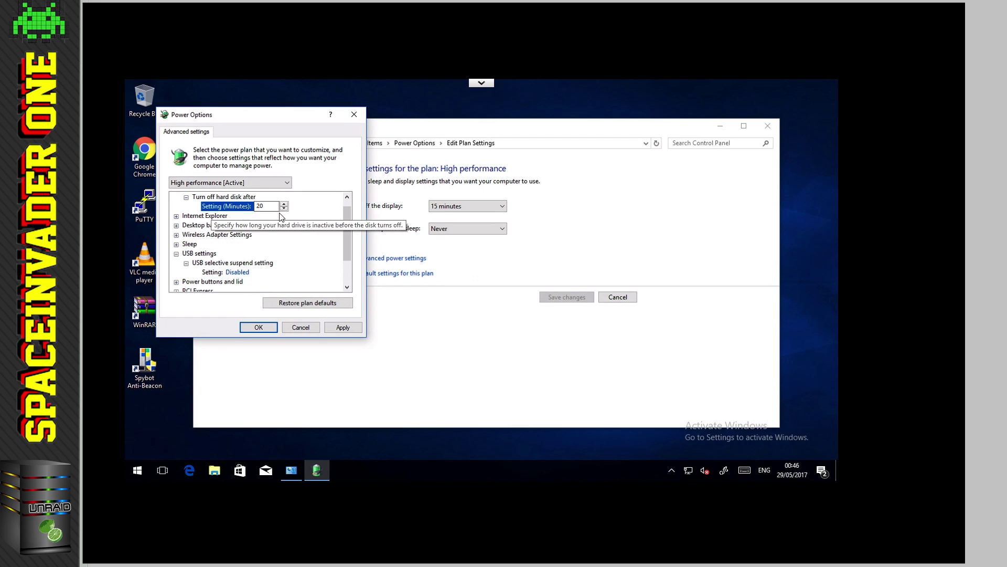
{"action": "left_click", "coordinate": [284, 208]}
{"action": "left_click", "coordinate": [284, 209]}
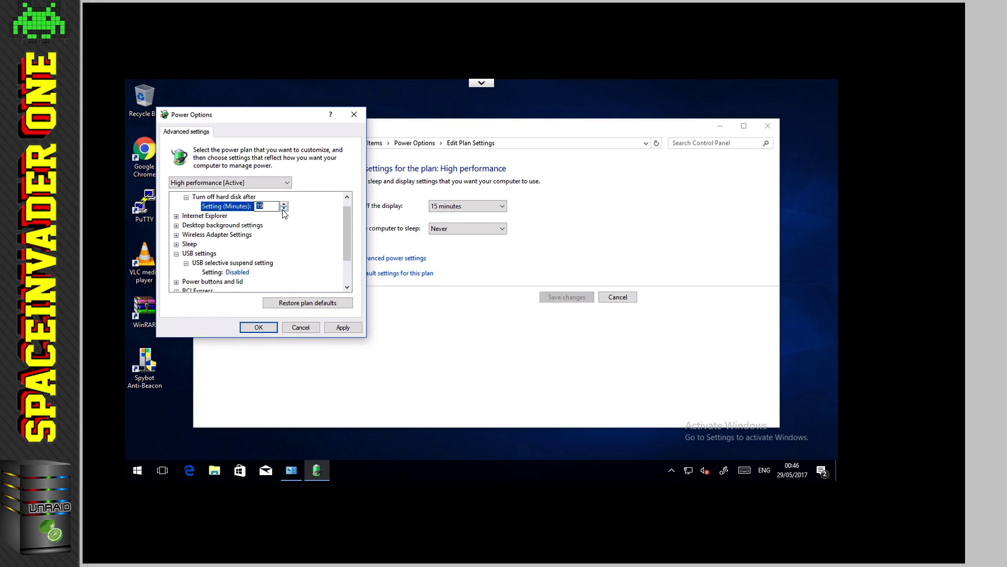
{"action": "left_click", "coordinate": [343, 328]}
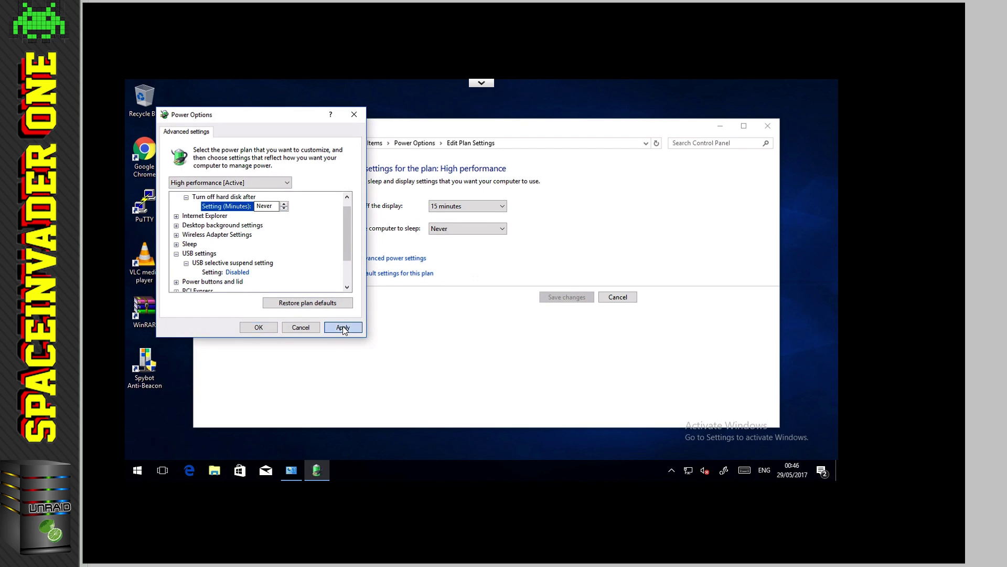
{"action": "left_click", "coordinate": [271, 328]}
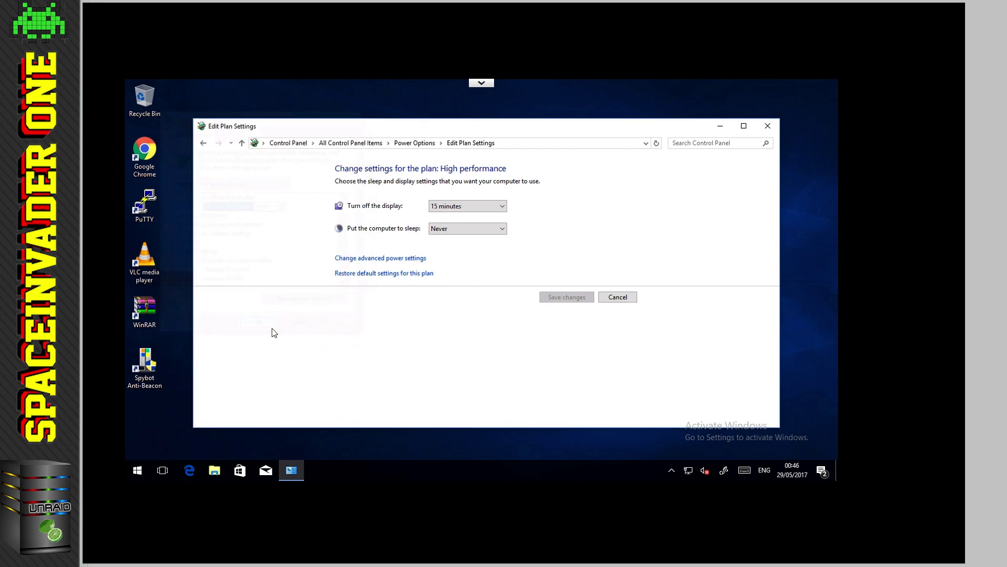
Set the High performance plan to never turn off the display and save the changes
{"action": "left_click", "coordinate": [503, 209]}
{"action": "left_click", "coordinate": [455, 337]}
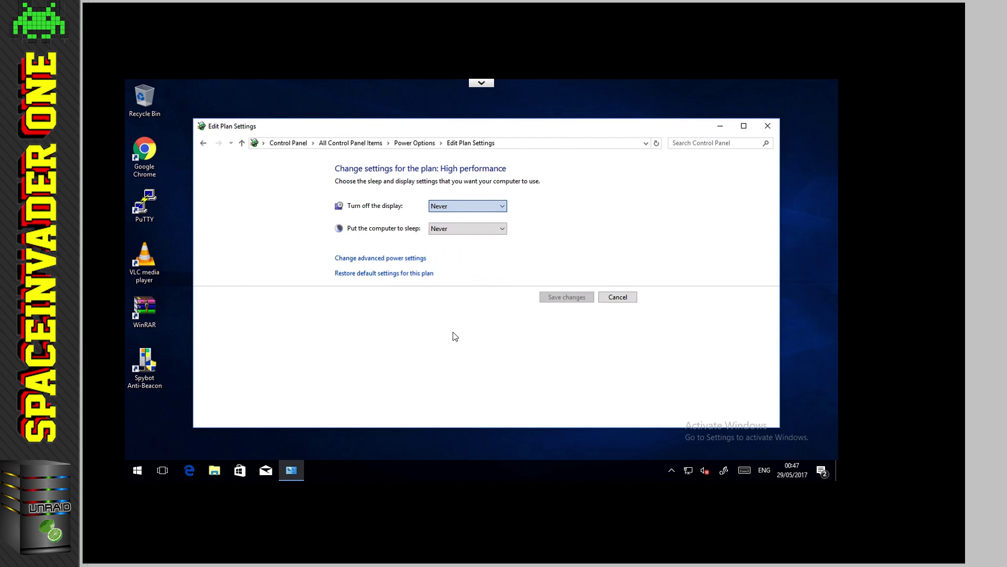
{"action": "left_click", "coordinate": [567, 297]}
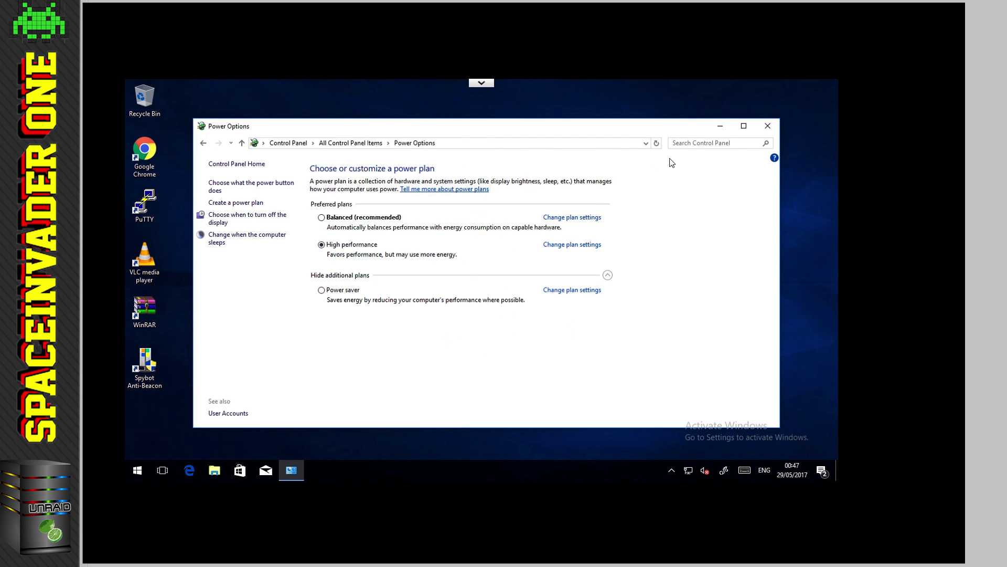
Close Power Options and open the Services console by searching for services.msc
{"action": "left_click", "coordinate": [767, 126]}
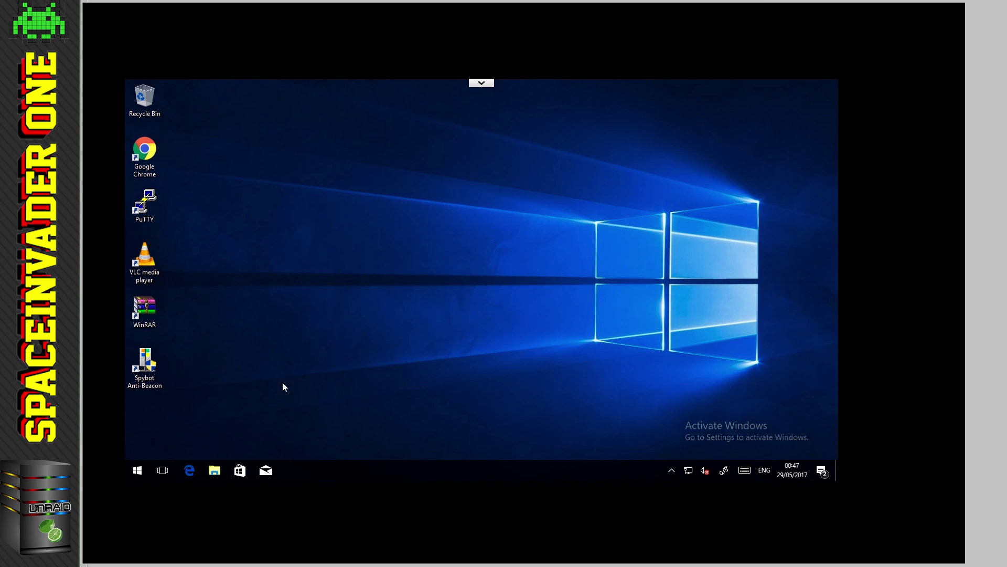
{"action": "left_click", "coordinate": [140, 472]}
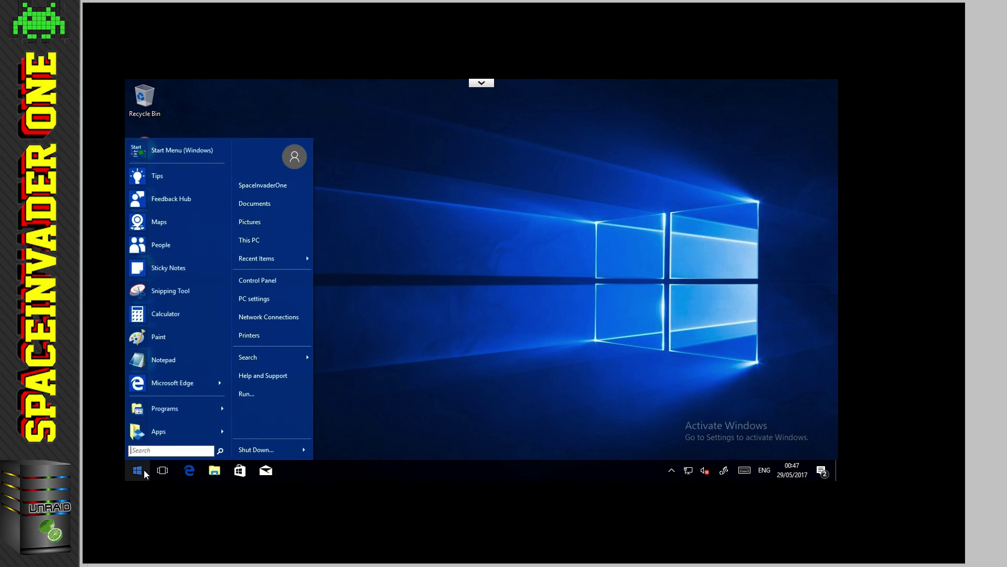
{"action": "type", "text": "service"}
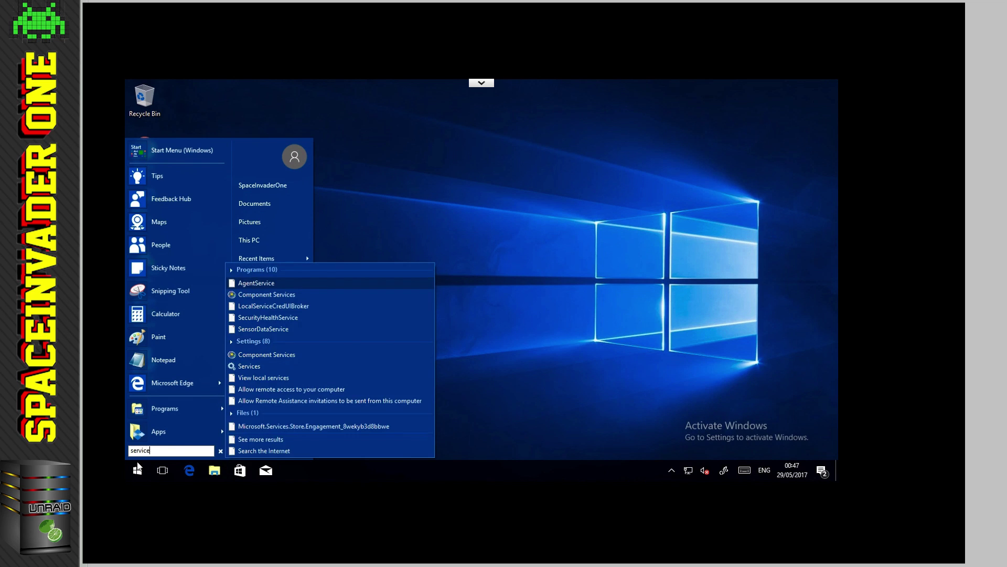
{"action": "type", "text": "s.msc"}
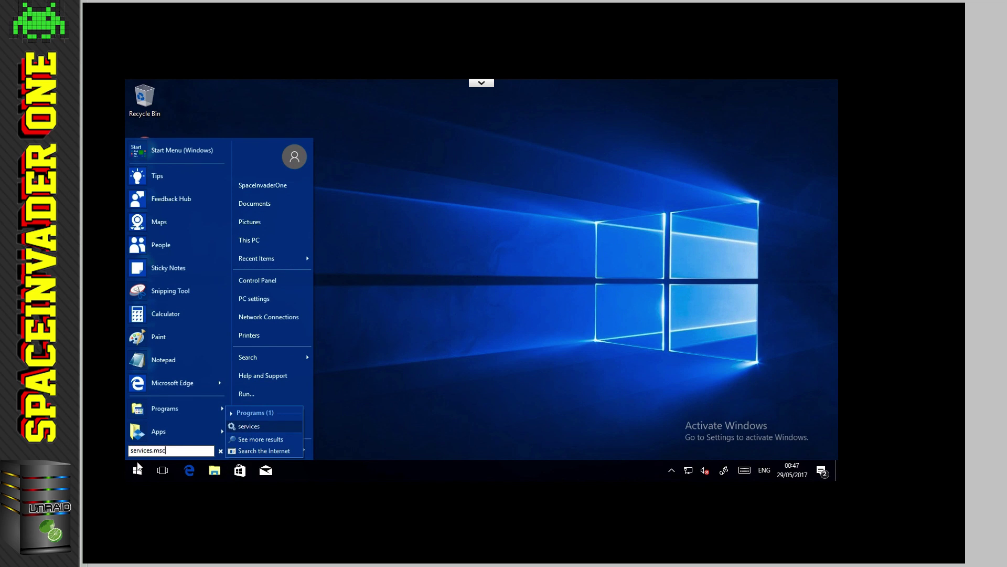
{"action": "key", "text": "Return"}
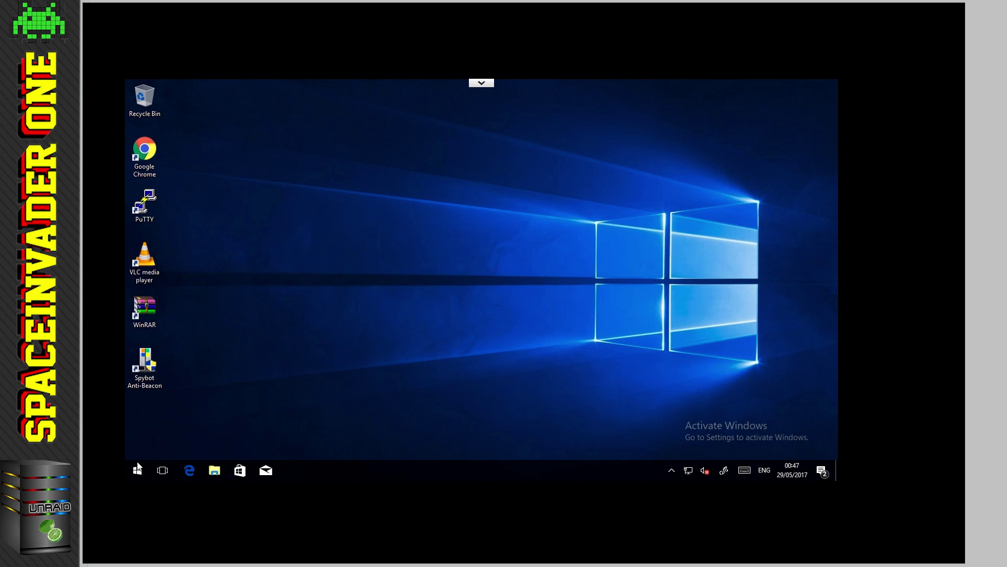
Stop the Windows Search service, set its startup type to Disabled, and close the Services console
{"action": "scroll", "coordinate": [576, 284], "scroll_direction": "down", "scroll_amount": 20}
{"action": "left_click", "coordinate": [388, 347]}
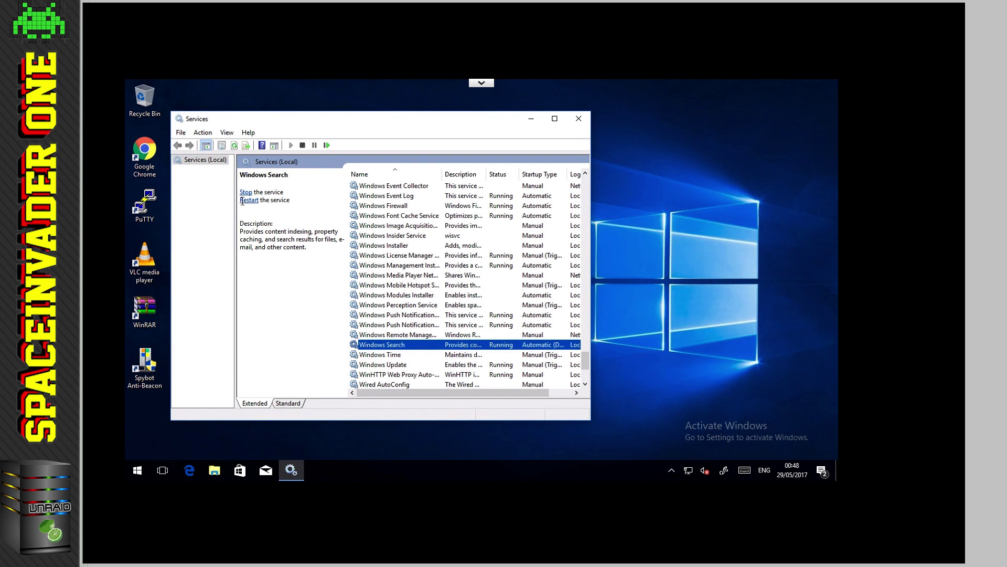
{"action": "right_click", "coordinate": [375, 347]}
{"action": "left_click", "coordinate": [400, 323]}
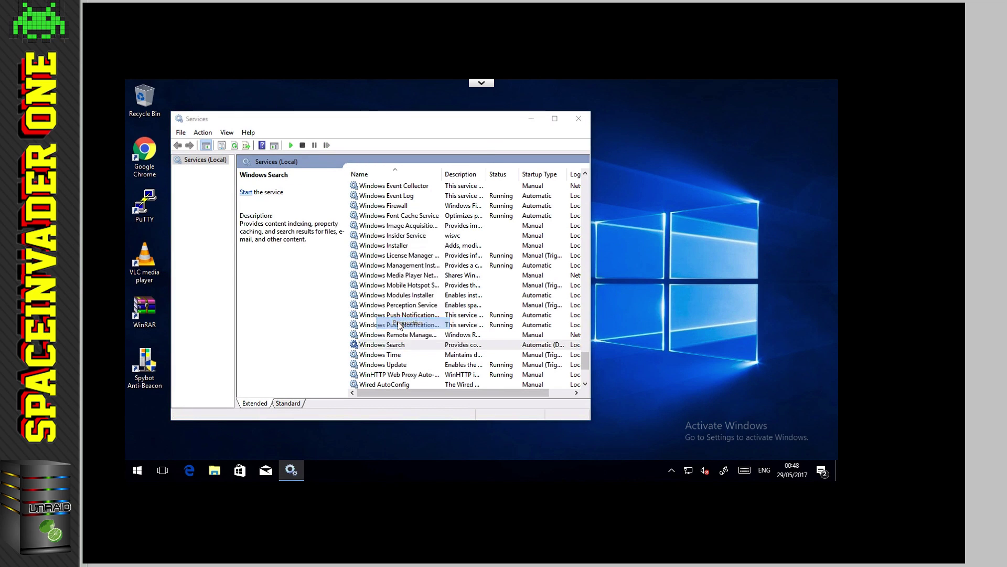
{"action": "left_click", "coordinate": [445, 263]}
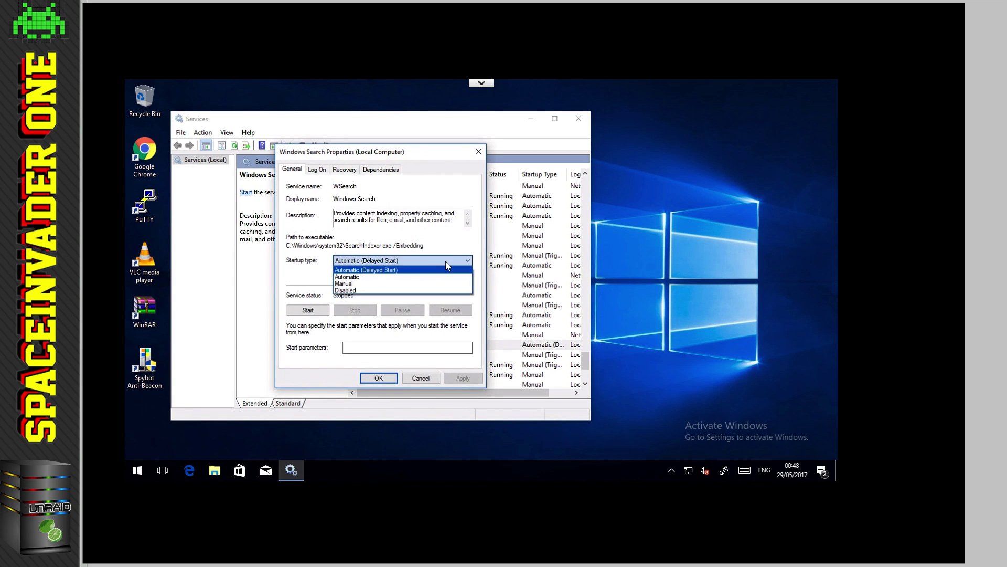
{"action": "left_click", "coordinate": [353, 291]}
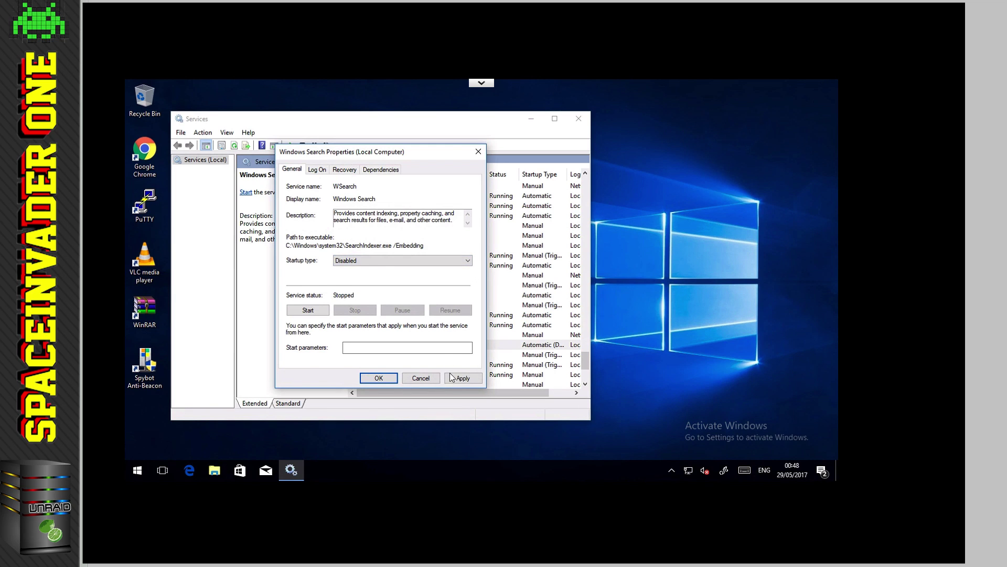
{"action": "left_click", "coordinate": [455, 379]}
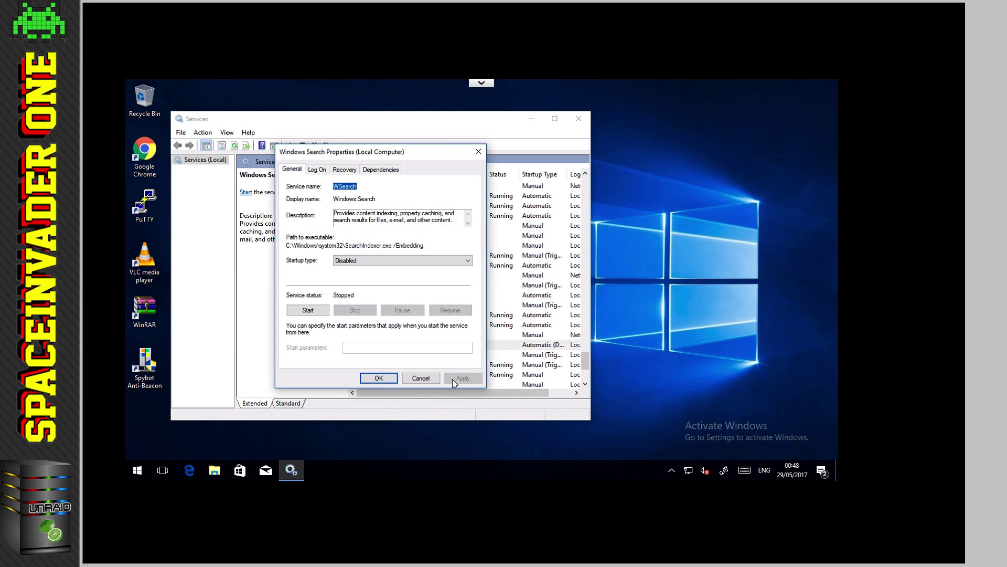
{"action": "left_click", "coordinate": [385, 379]}
{"action": "left_click", "coordinate": [578, 120]}
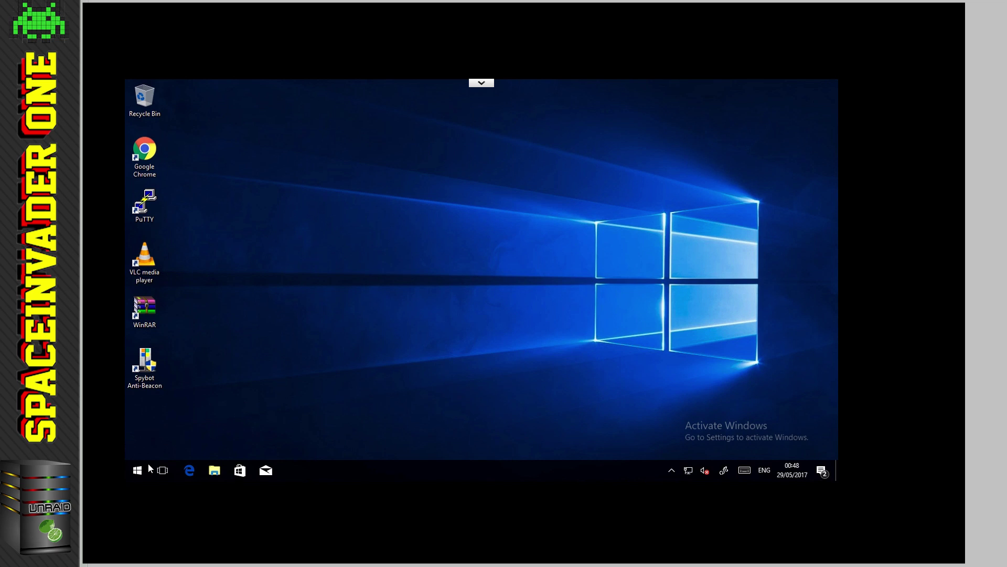
Find cmd and run it as administrator
{"action": "left_click", "coordinate": [139, 473]}
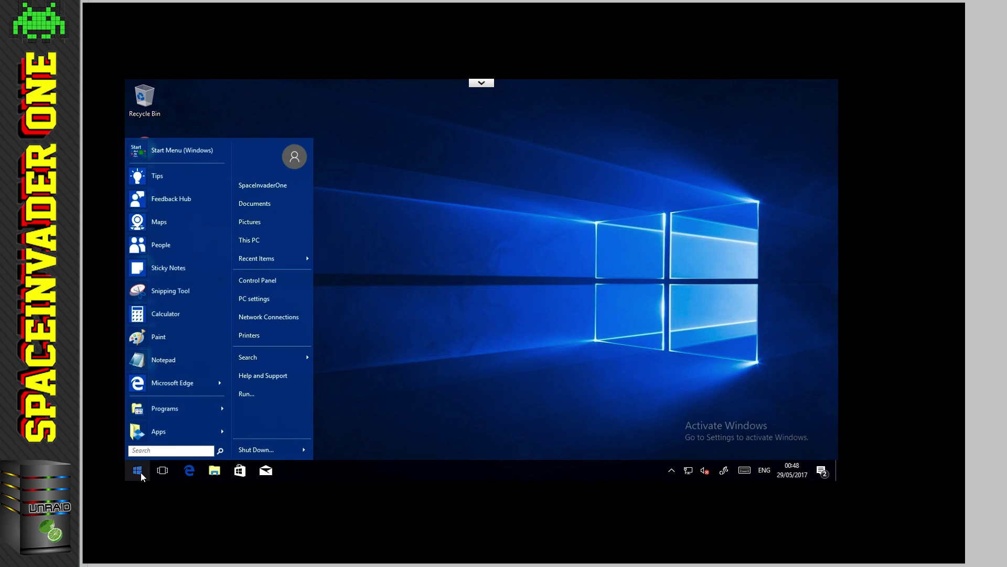
{"action": "type", "text": "cmd"}
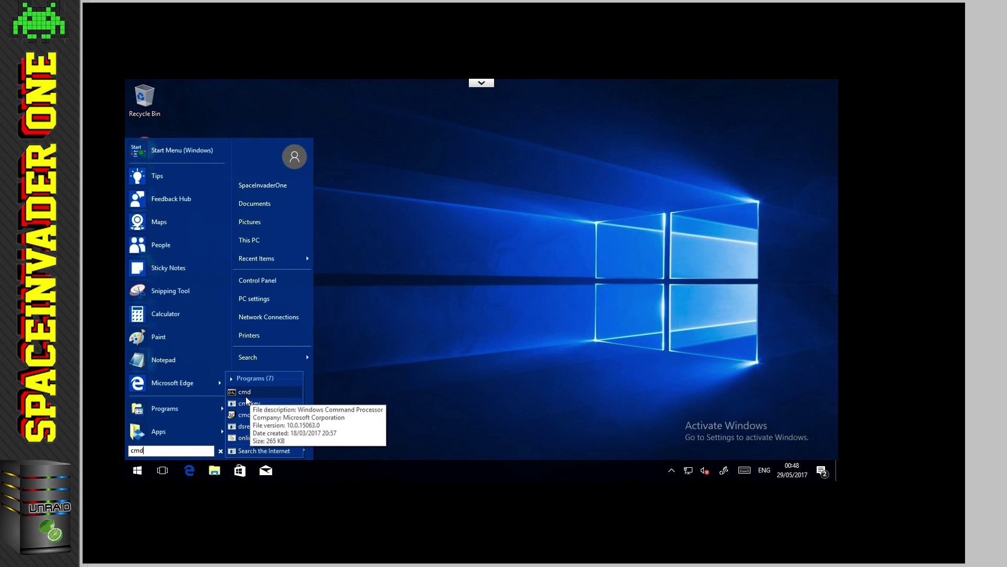
{"action": "right_click", "coordinate": [246, 395]}
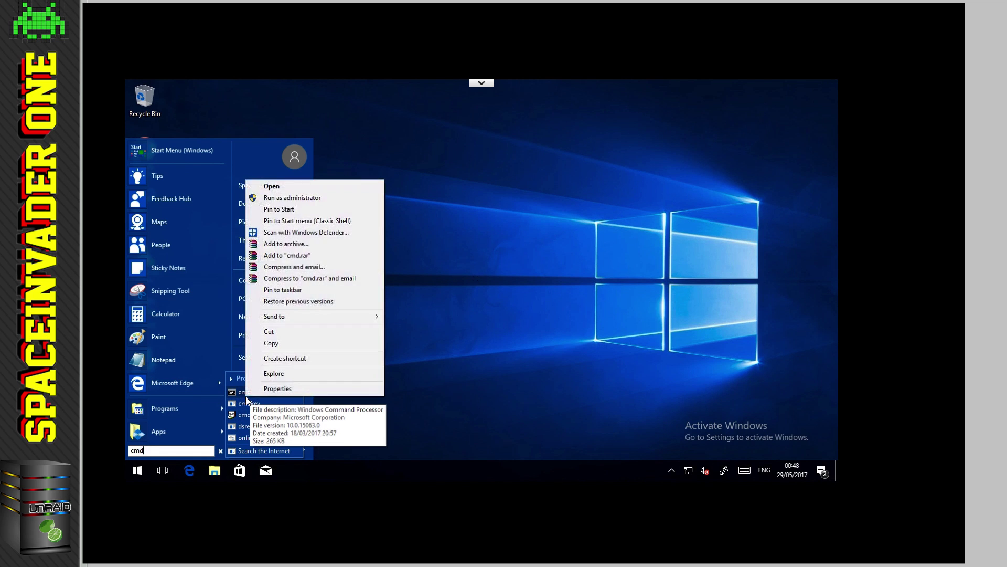
{"action": "left_click", "coordinate": [287, 197]}
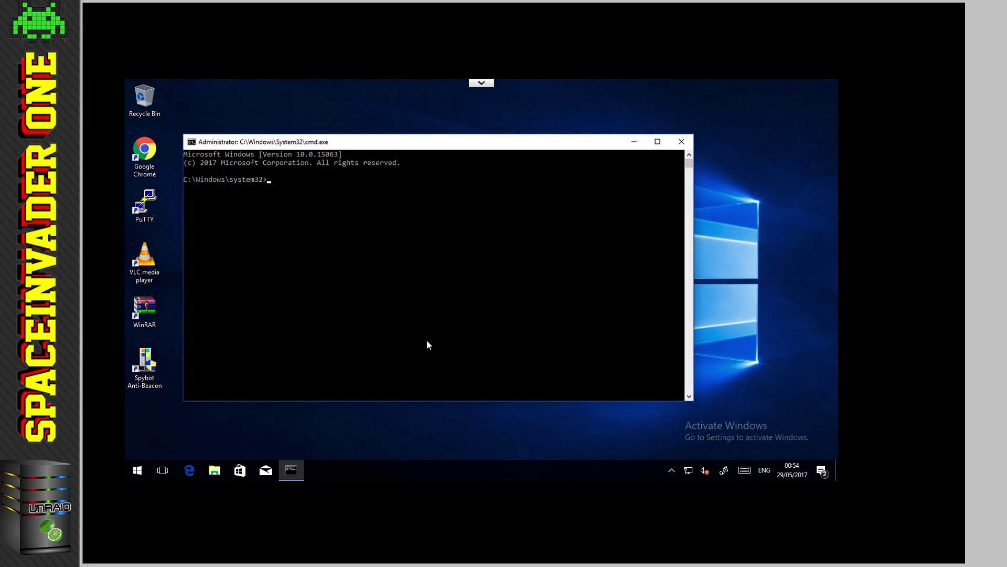
Disable hibernation with the command powercfg -h off, and close the command prompt
{"action": "type", "text": "power"}
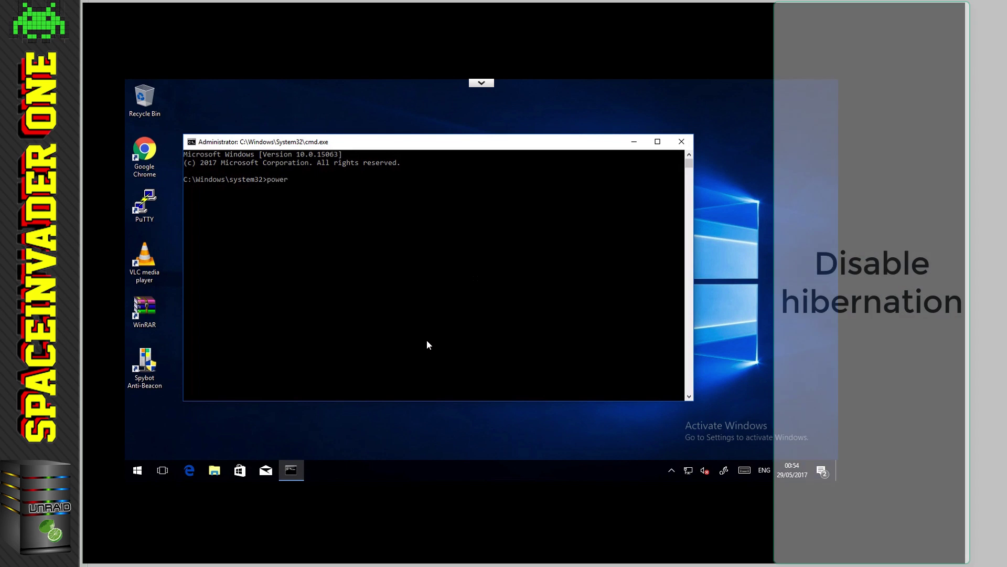
{"action": "type", "text": "cfg -h off"}
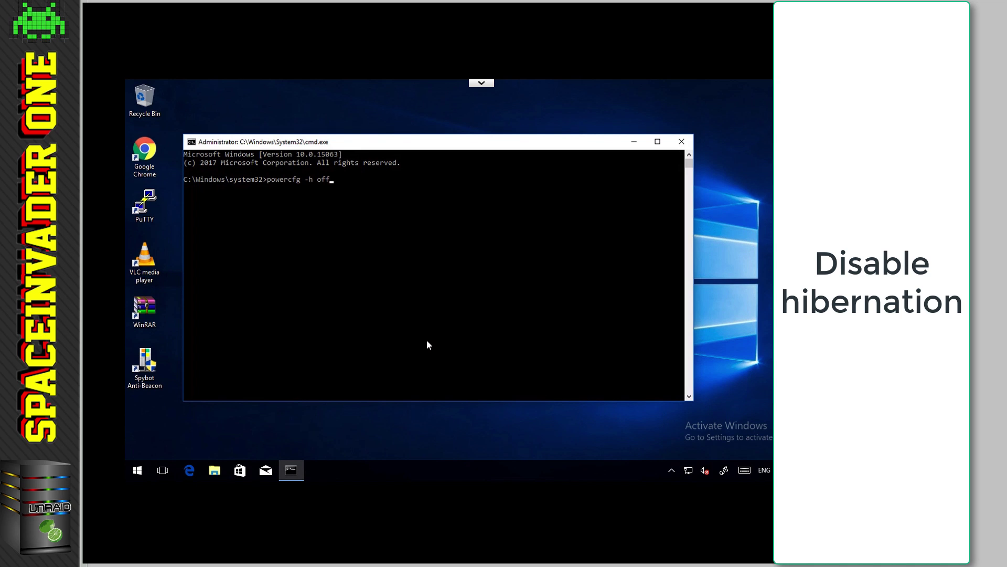
{"action": "key", "text": "Return"}
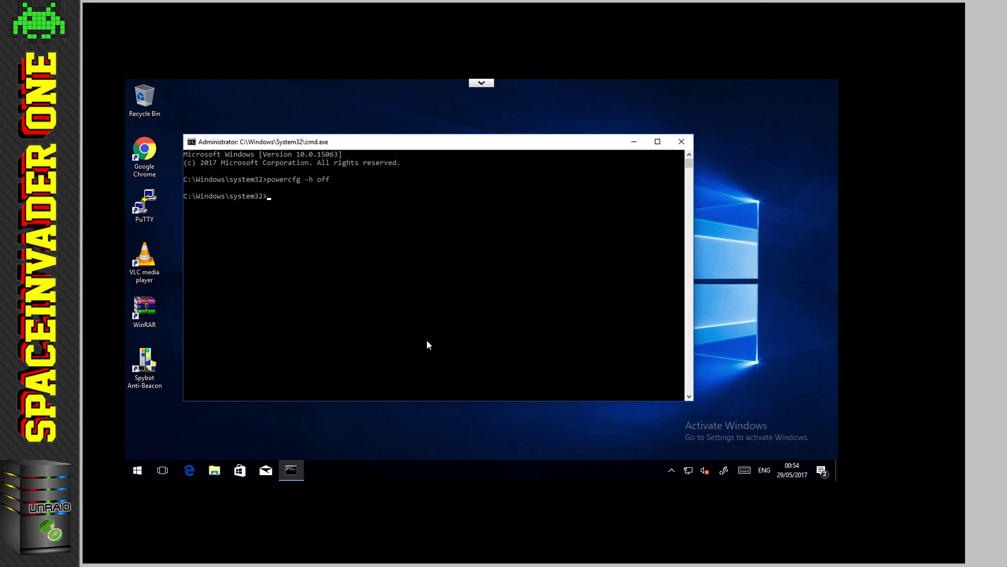
{"action": "left_click", "coordinate": [681, 145]}
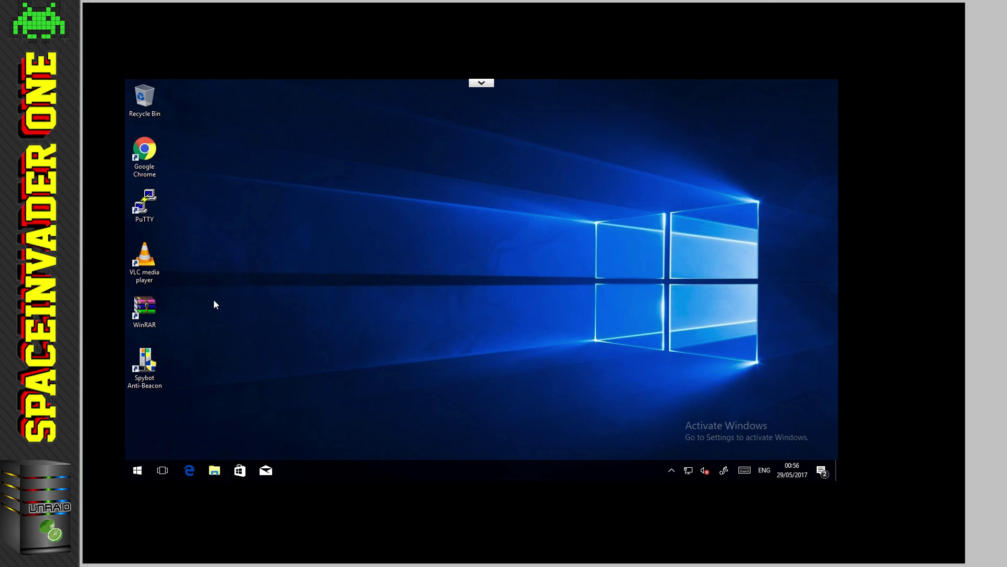
Open the optimize and defragment tool from the properties of Local Disk (C:) in This PC
{"action": "left_click", "coordinate": [137, 470]}
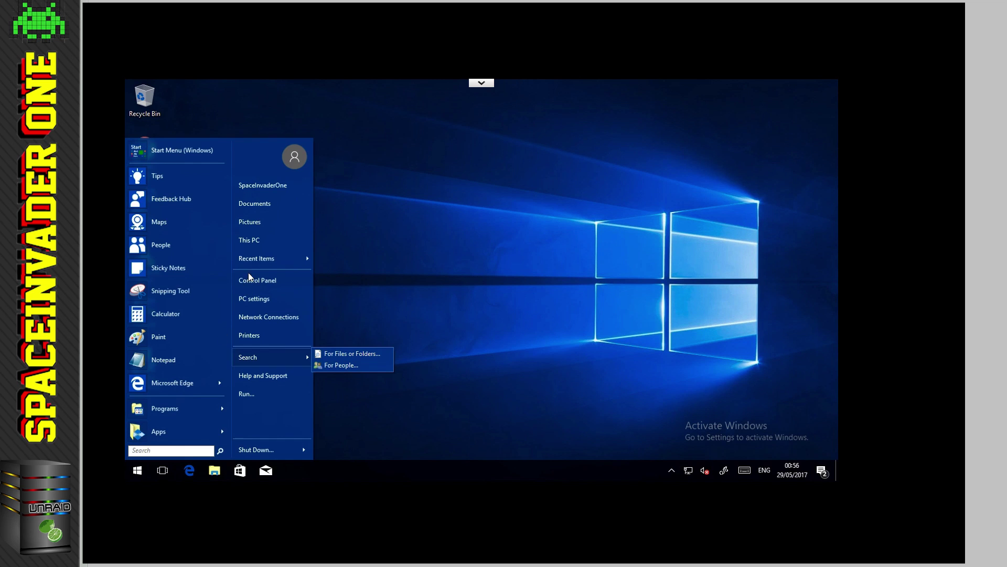
{"action": "left_click", "coordinate": [257, 243]}
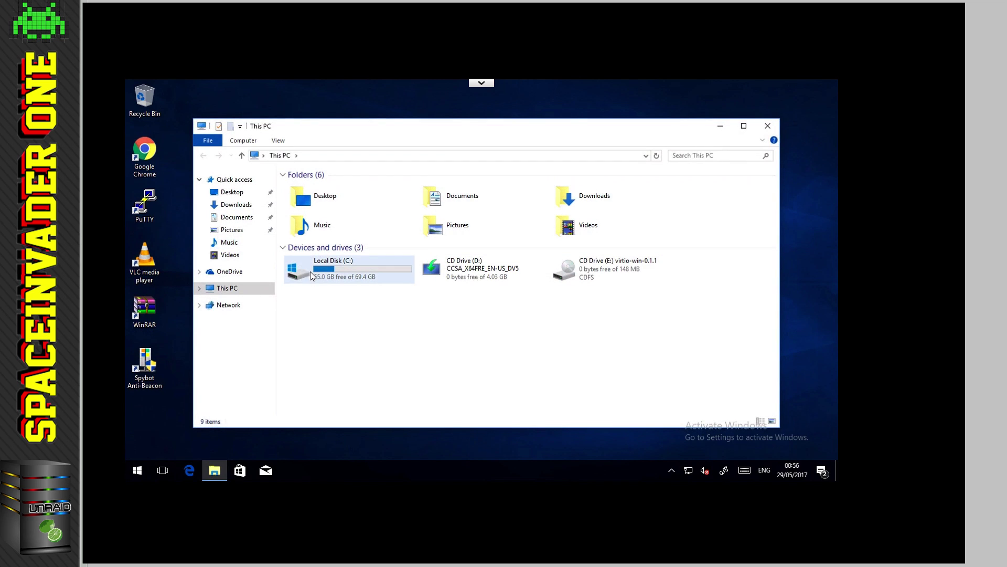
{"action": "right_click", "coordinate": [309, 269]}
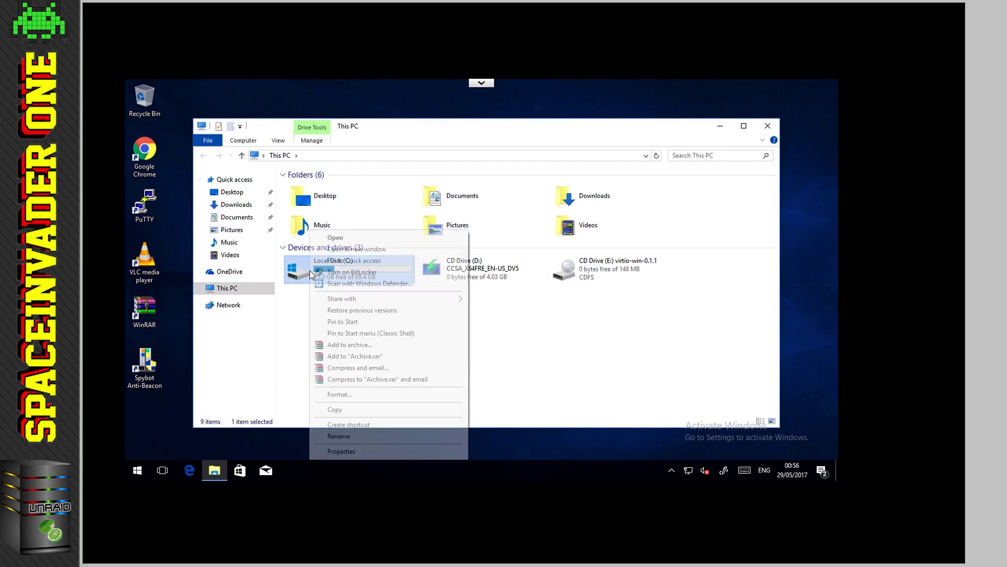
{"action": "left_click", "coordinate": [348, 450]}
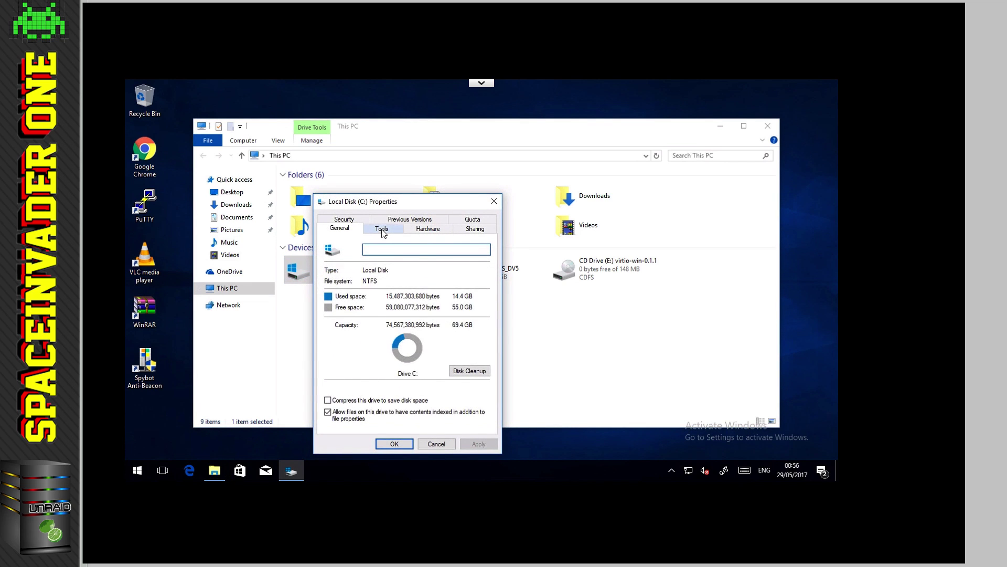
{"action": "left_click", "coordinate": [382, 229]}
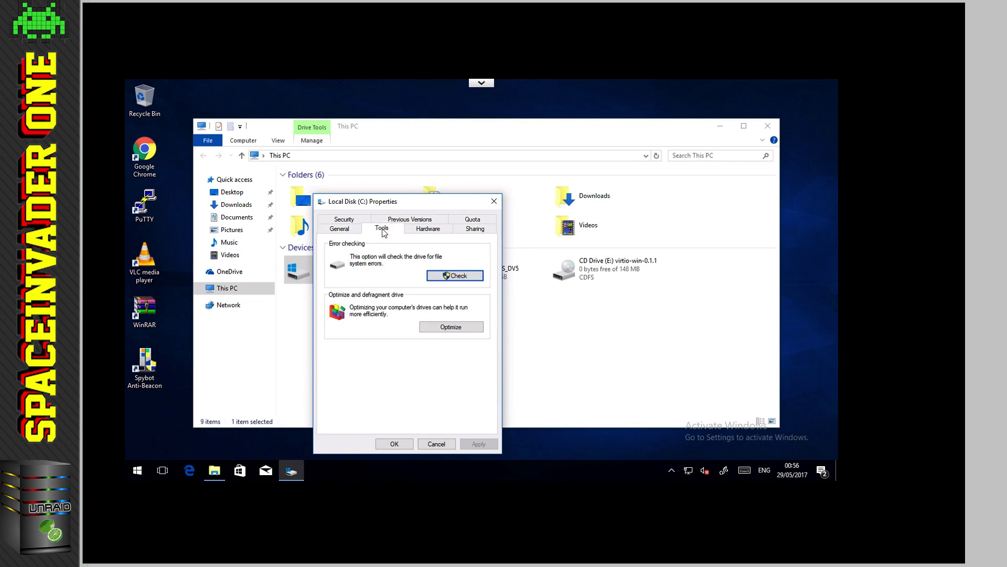
{"action": "left_click", "coordinate": [446, 327]}
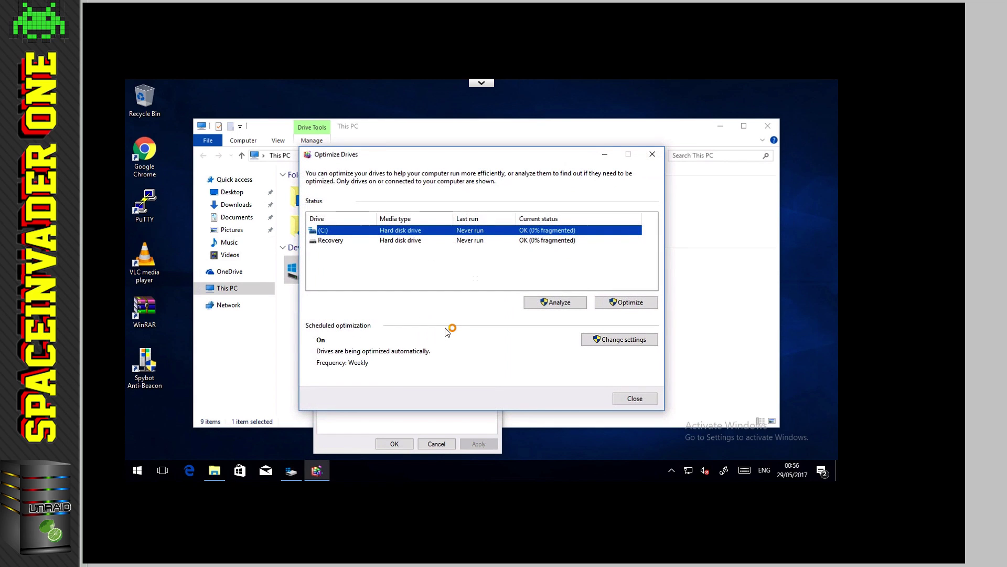
Turn off scheduled drive optimization and close the Optimize Drives window
{"action": "left_click", "coordinate": [614, 340]}
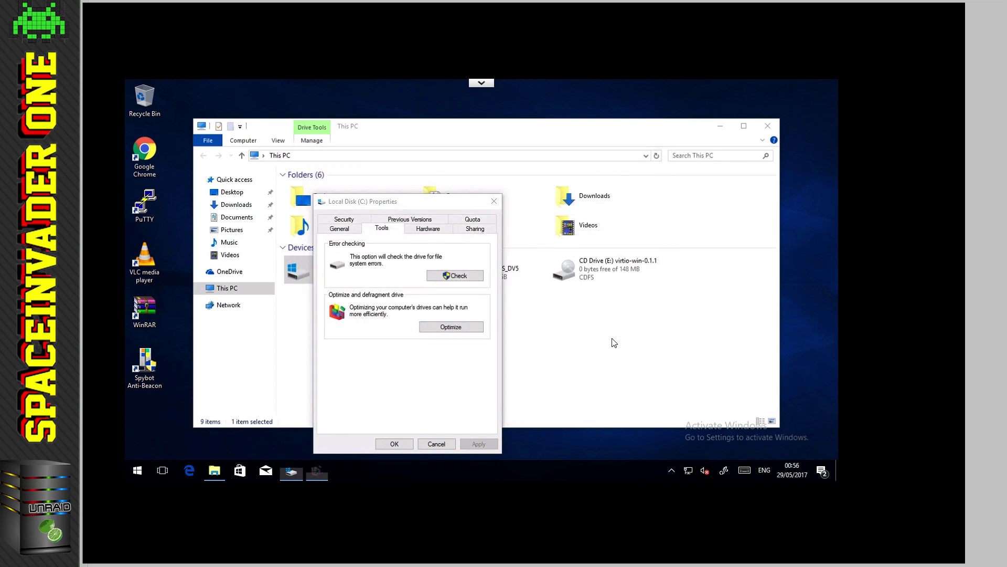
{"action": "left_click", "coordinate": [321, 215]}
{"action": "left_click", "coordinate": [321, 214]}
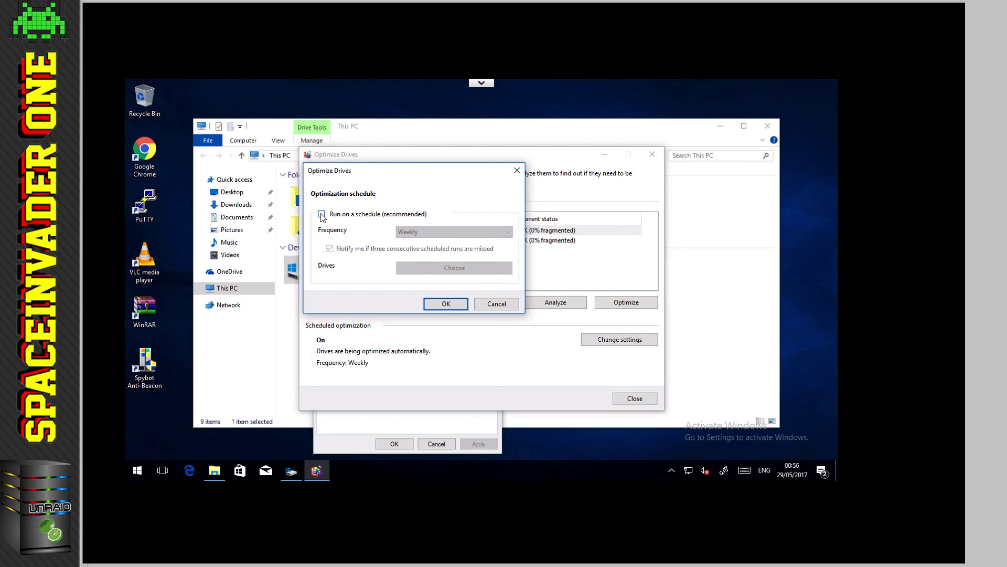
{"action": "left_click", "coordinate": [446, 303]}
{"action": "left_click", "coordinate": [628, 401]}
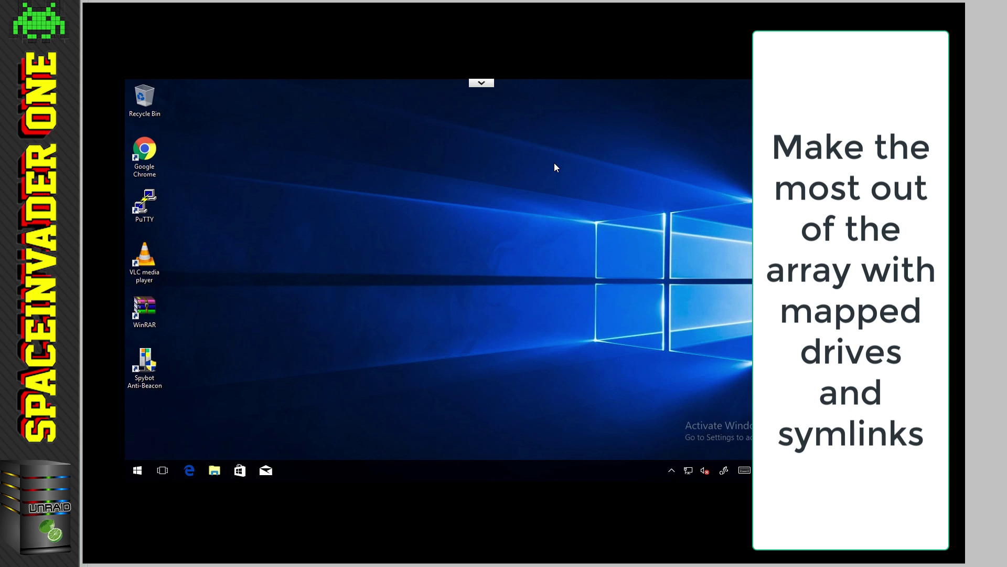
Leave the VM's full-screen view and start adding a new user share in the unRAID web interface
{"action": "left_click", "coordinate": [482, 83]}
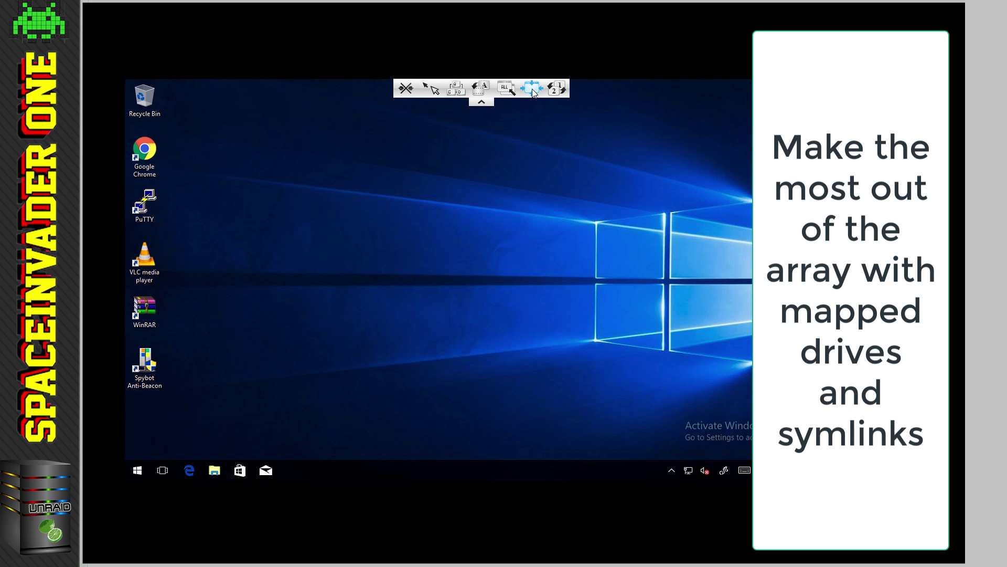
{"action": "left_click", "coordinate": [532, 89]}
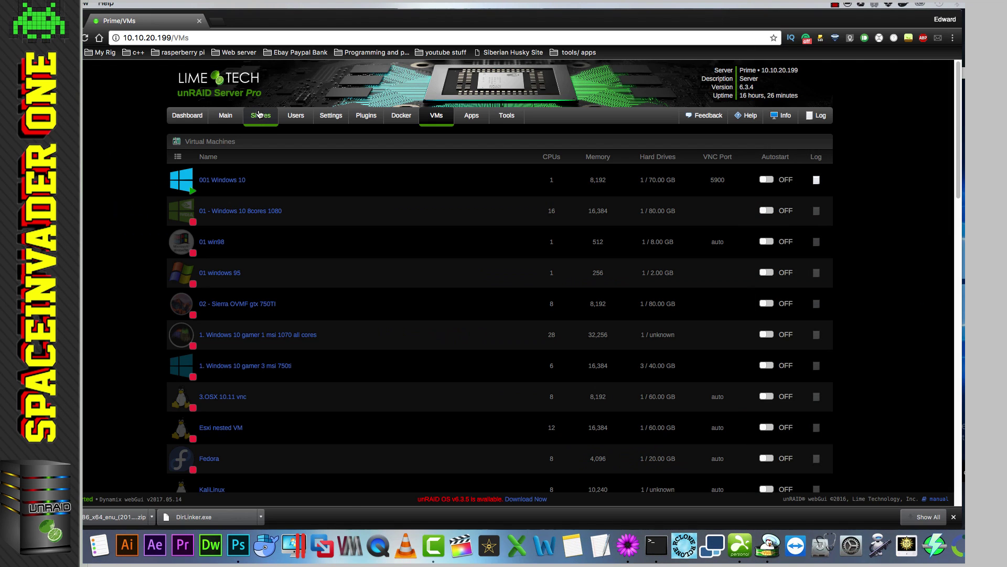
{"action": "left_click", "coordinate": [260, 115]}
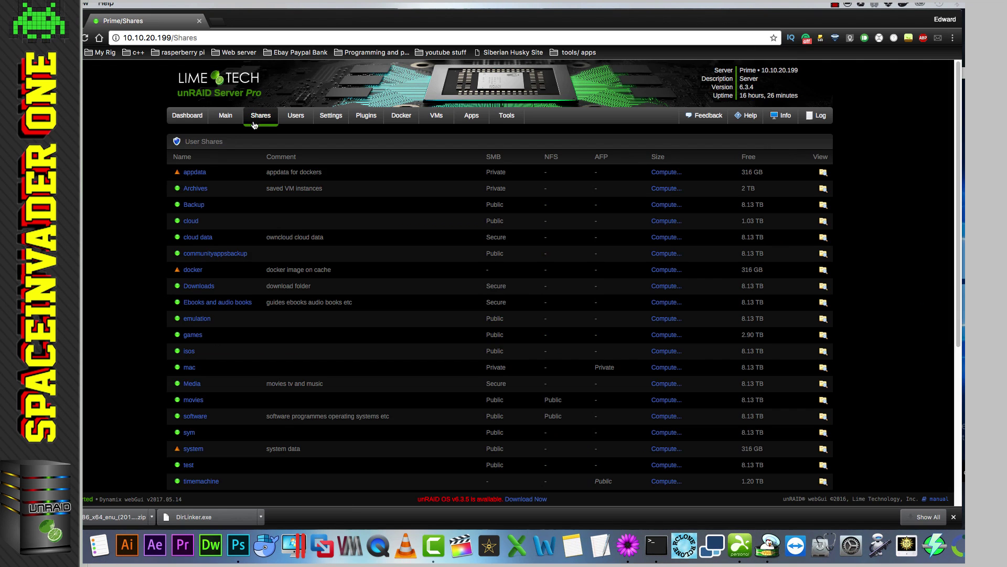
{"action": "scroll", "coordinate": [257, 227], "scroll_direction": "down", "scroll_amount": 3}
{"action": "scroll", "coordinate": [257, 227], "scroll_direction": "down", "scroll_amount": 3}
{"action": "left_click", "coordinate": [221, 397]}
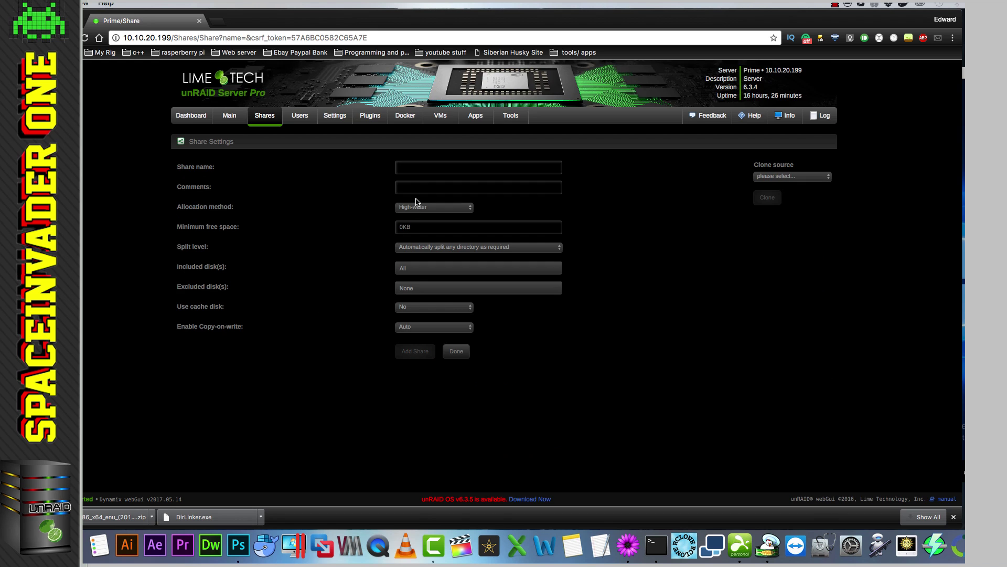
Name the new share windowsdisk and keep its Use cache disk option at No
{"action": "left_click", "coordinate": [423, 172]}
{"action": "type", "text": "windowsdi"}
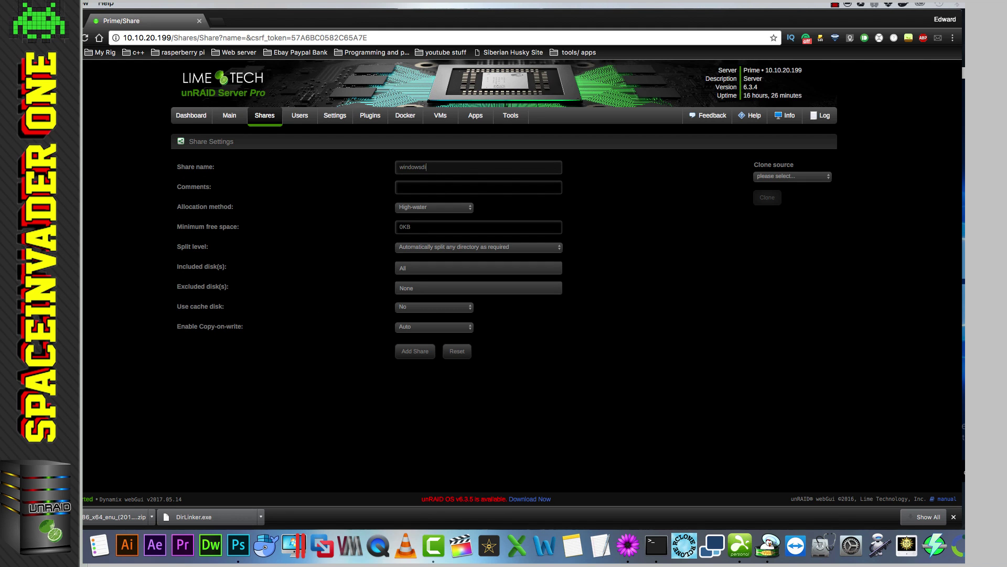
{"action": "type", "text": "sks"}
{"action": "key", "text": "BackSpace"}
{"action": "left_click", "coordinate": [454, 307]}
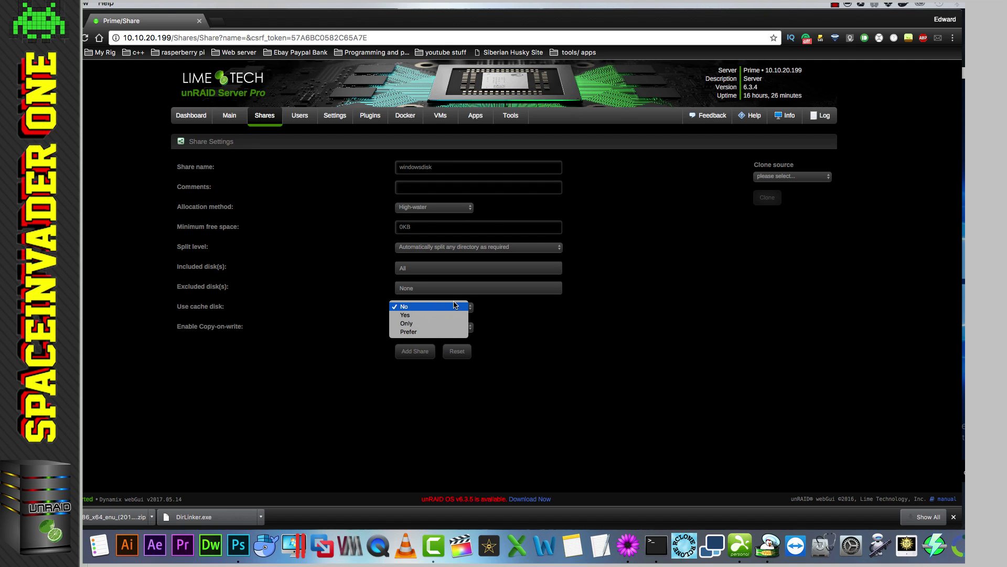
{"action": "left_click", "coordinate": [452, 307]}
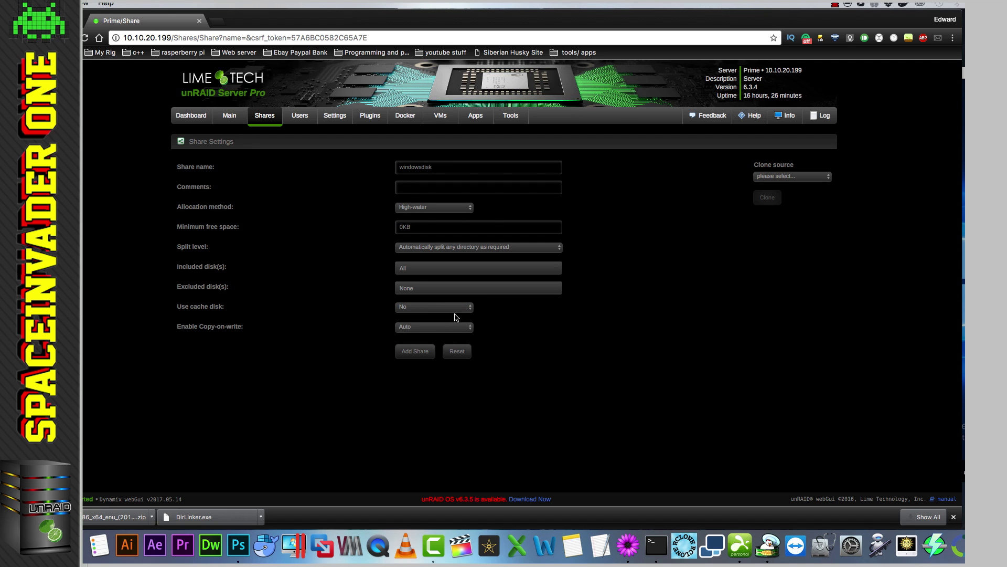
Create the windowsdisk share with the configured settings
{"action": "left_click", "coordinate": [421, 351]}
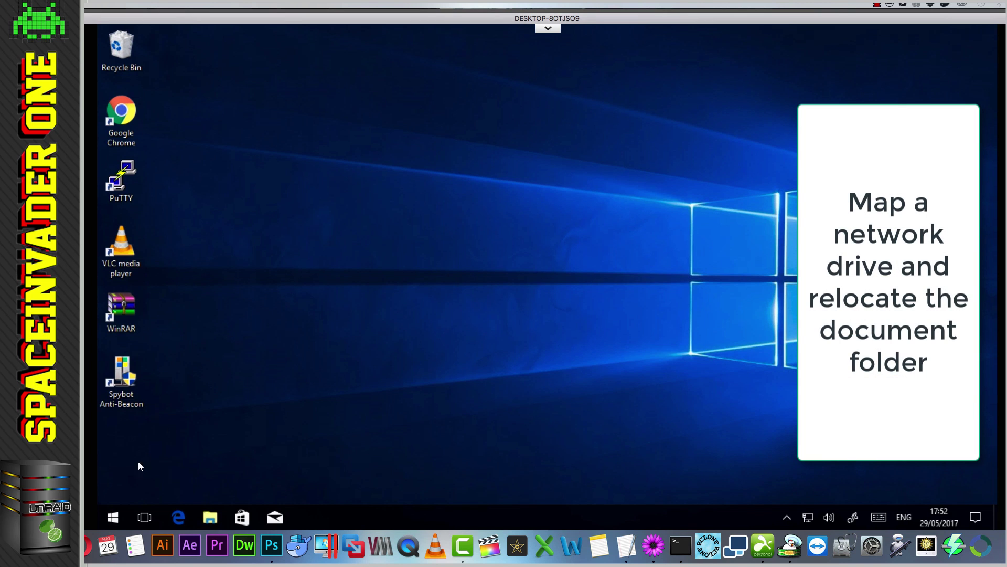
In the Windows VM, map the windowsdisk share on PRIME as network drive Z: from This PC
{"action": "left_click", "coordinate": [113, 517]}
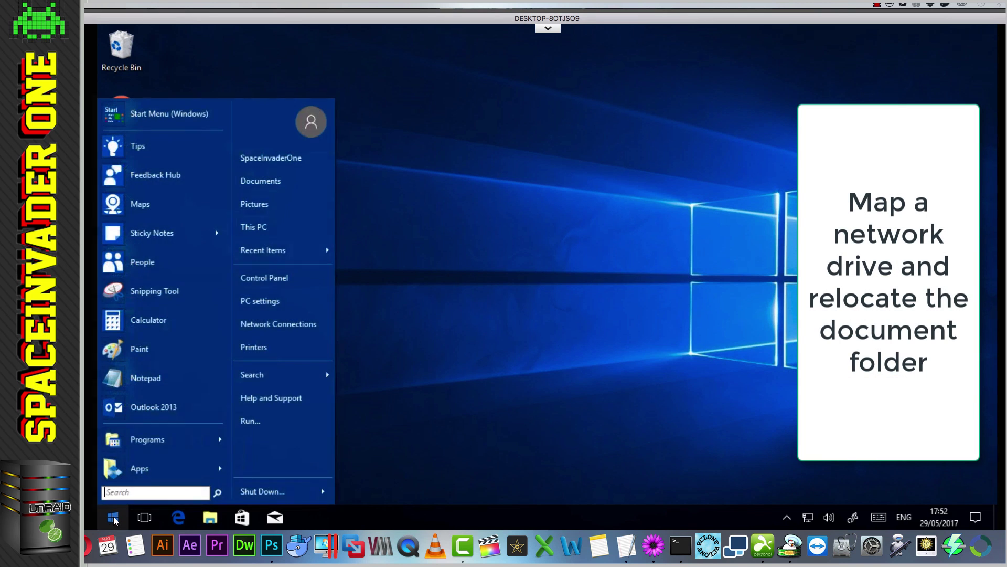
{"action": "left_click", "coordinate": [250, 228]}
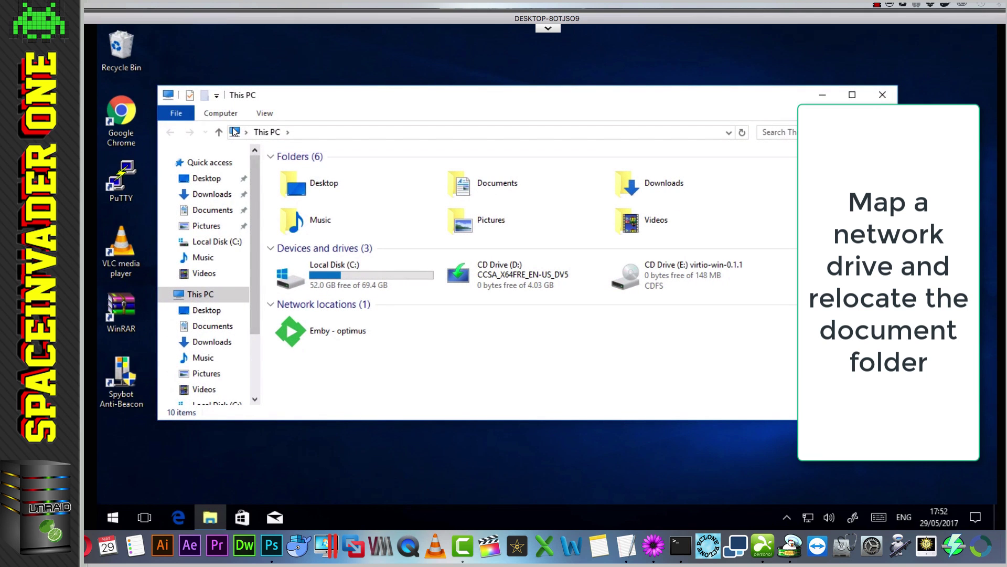
{"action": "left_click", "coordinate": [220, 113]}
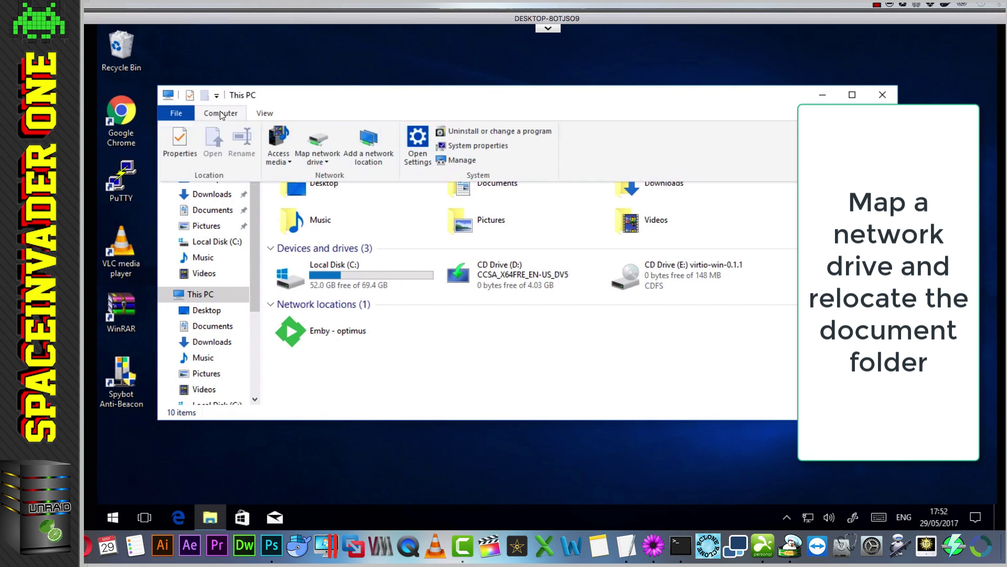
{"action": "left_click", "coordinate": [314, 136]}
{"action": "left_click", "coordinate": [642, 253]}
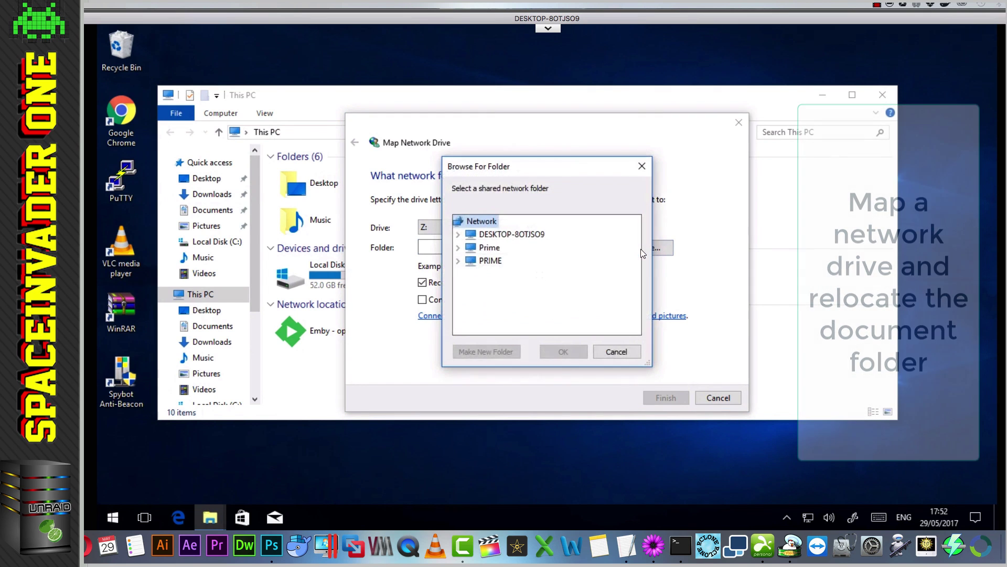
{"action": "left_click", "coordinate": [484, 260]}
{"action": "left_click_drag", "start_coordinate": [634, 253], "coordinate": [635, 322]}
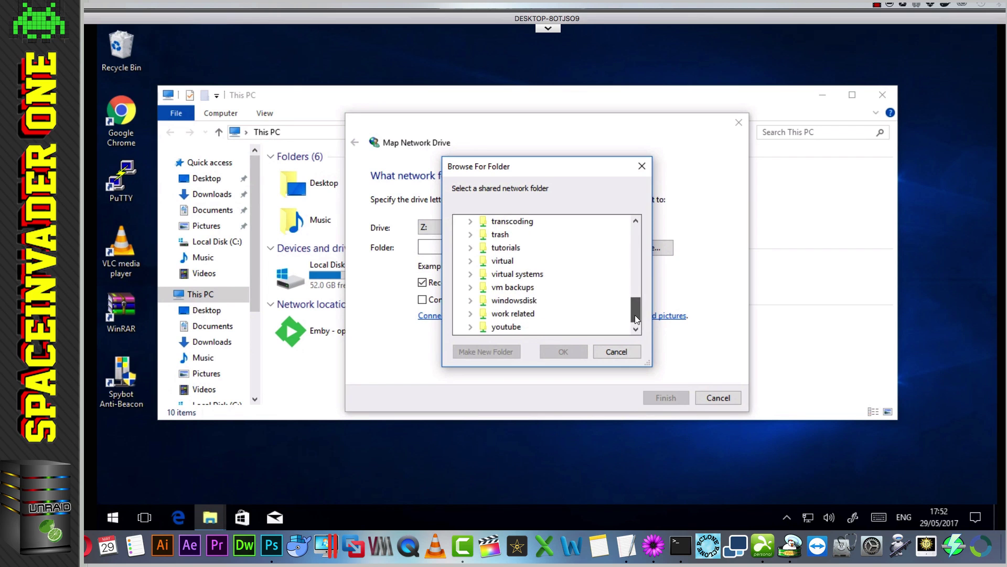
{"action": "left_click", "coordinate": [515, 301]}
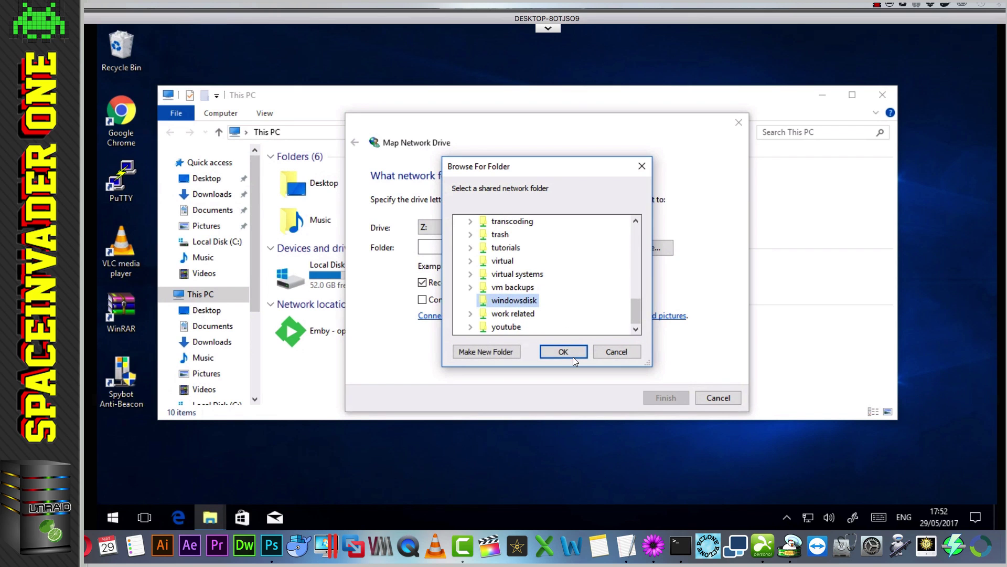
{"action": "left_click", "coordinate": [574, 354]}
{"action": "left_click", "coordinate": [674, 398]}
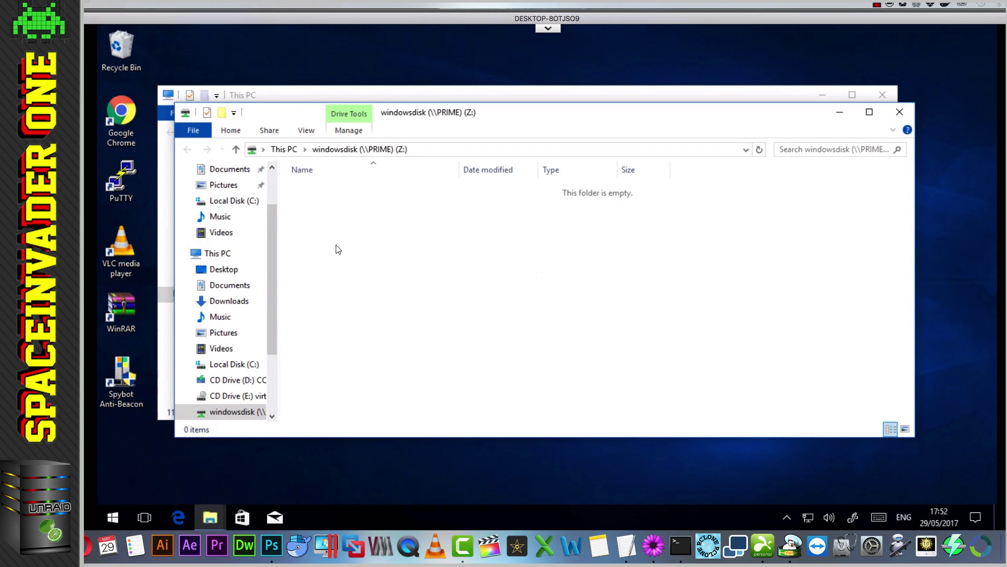
Create a folder named Documents on the mapped windowsdisk (Z:) drive and close its window
{"action": "right_click", "coordinate": [331, 214]}
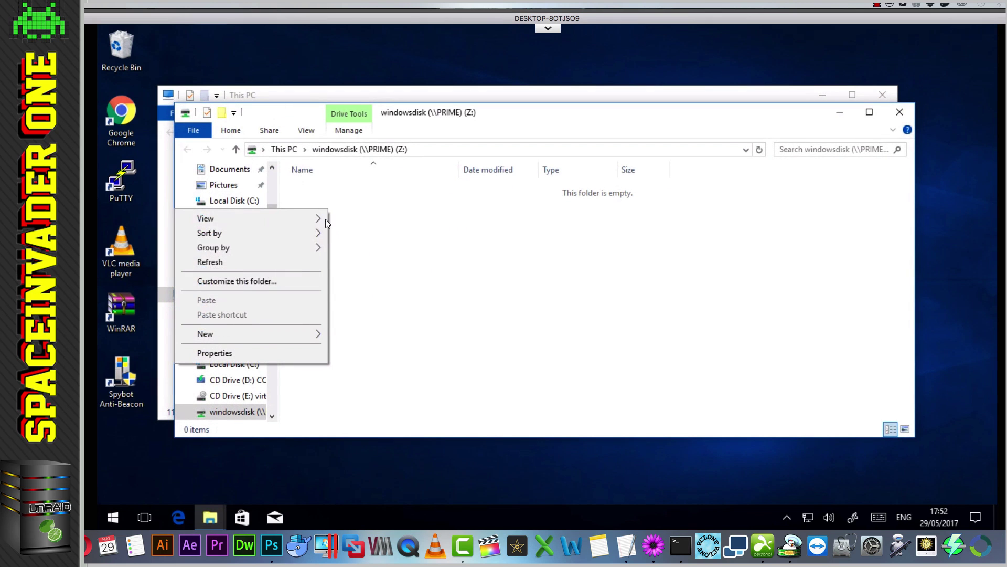
{"action": "mouse_move", "coordinate": [314, 333]}
{"action": "left_click", "coordinate": [346, 337]}
{"action": "type", "text": "Documents"}
{"action": "key", "text": "Return"}
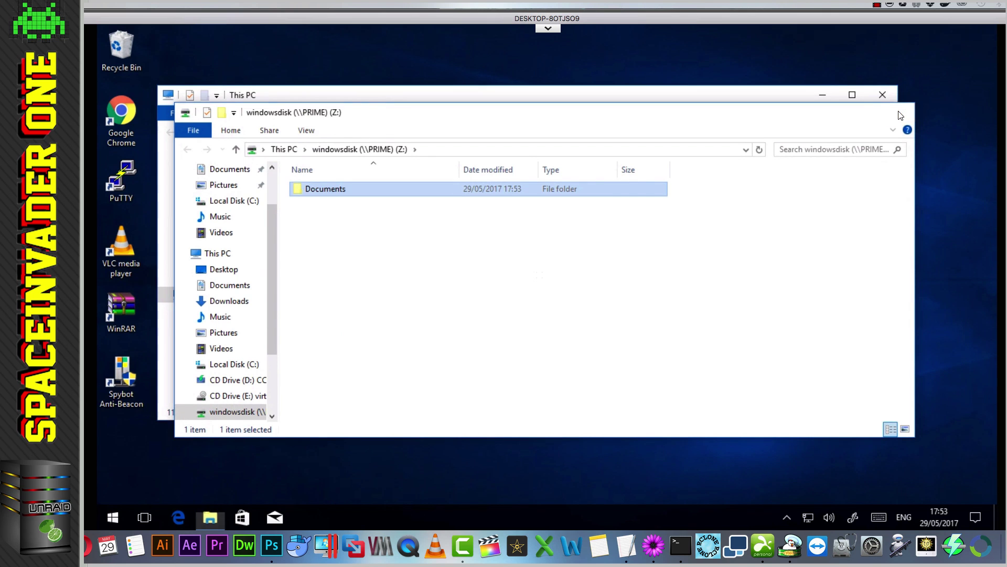
{"action": "left_click", "coordinate": [899, 112]}
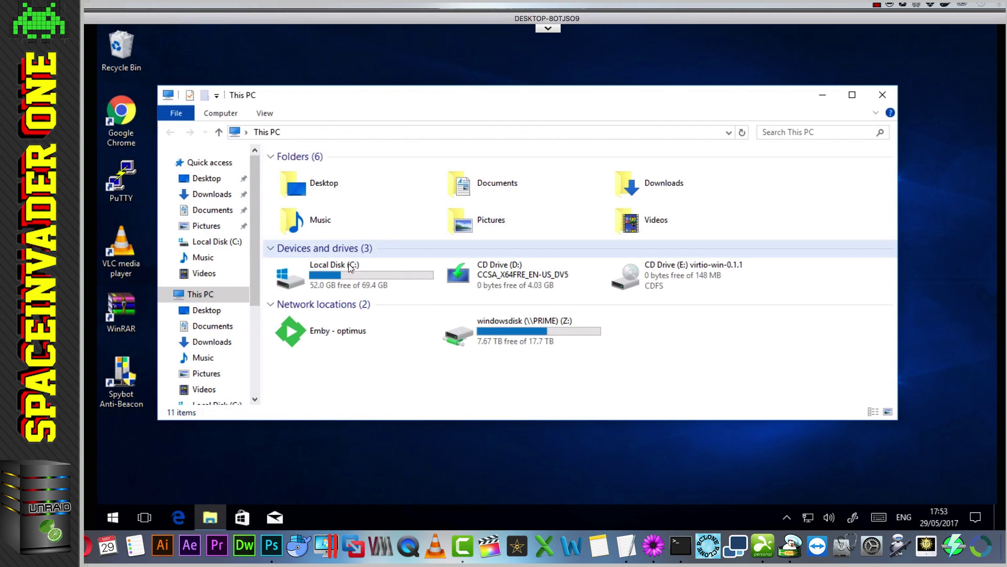
Open the properties of the Documents folder in the user's profile folder under C:\Users
{"action": "double_click", "coordinate": [335, 273]}
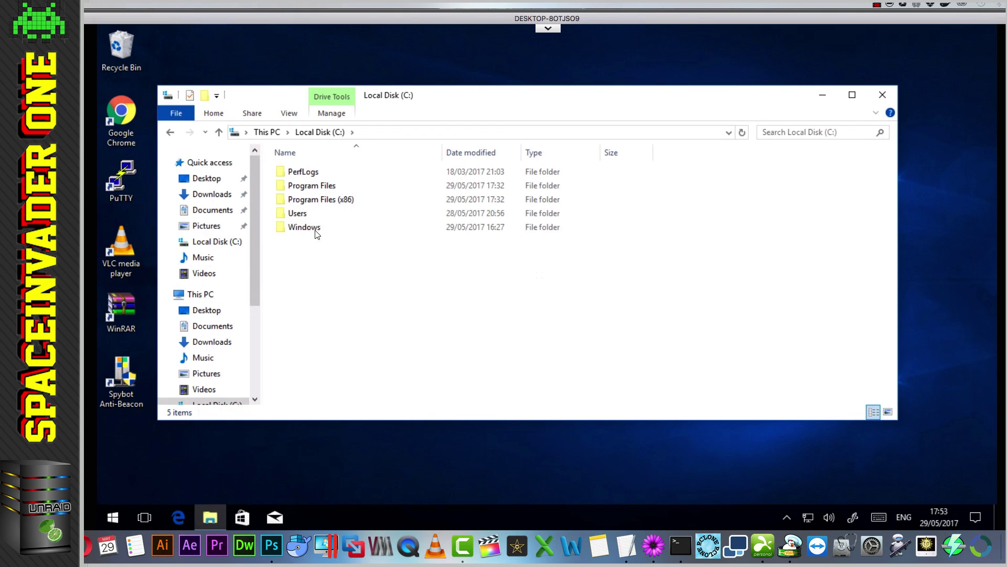
{"action": "left_click", "coordinate": [298, 216]}
{"action": "double_click", "coordinate": [298, 216]}
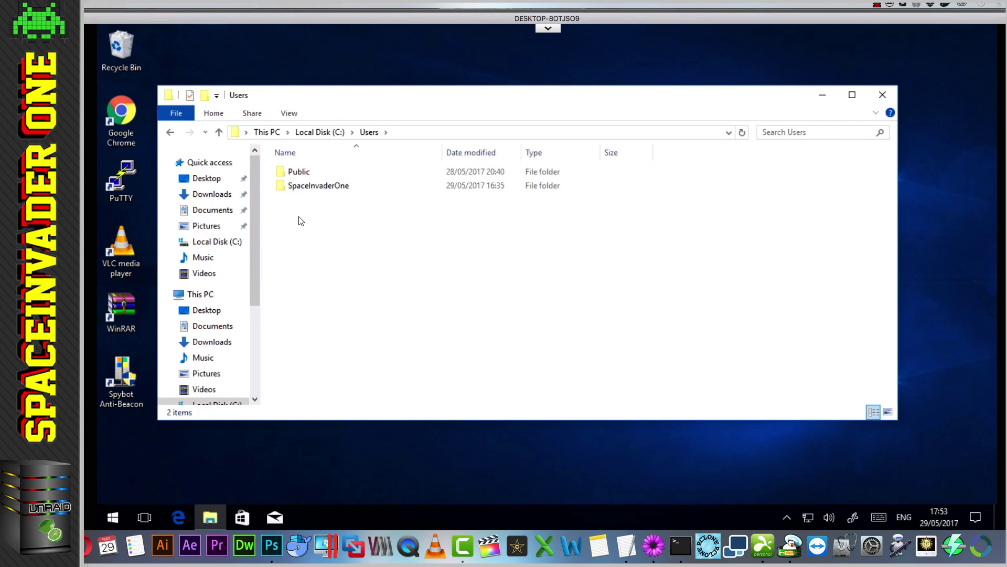
{"action": "double_click", "coordinate": [321, 192]}
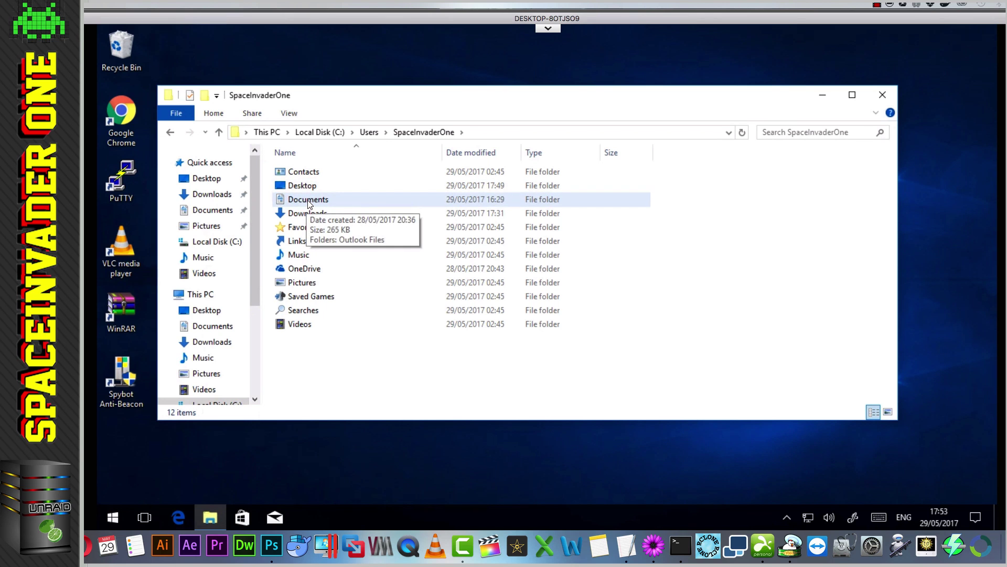
{"action": "right_click", "coordinate": [308, 203]}
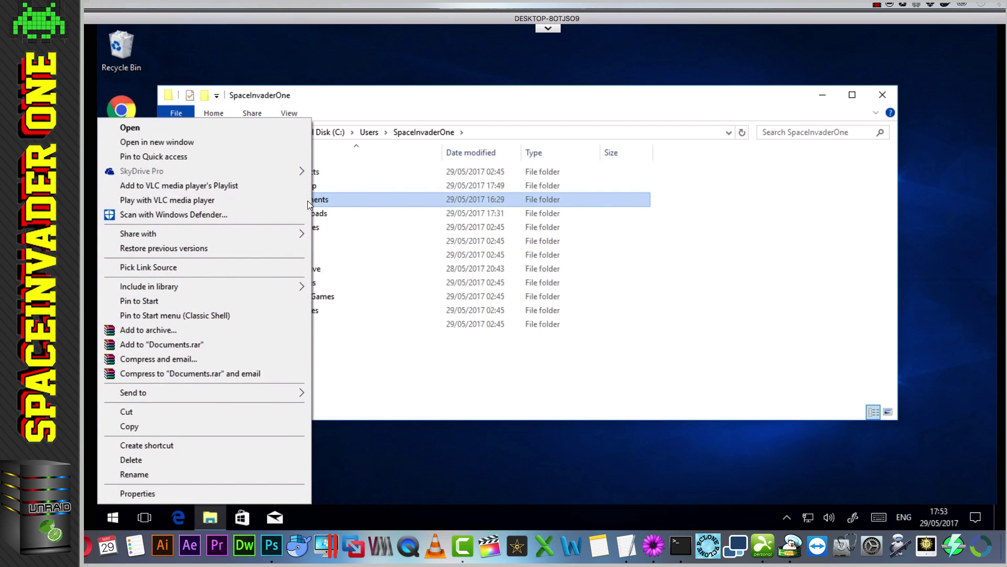
{"action": "left_click", "coordinate": [278, 493]}
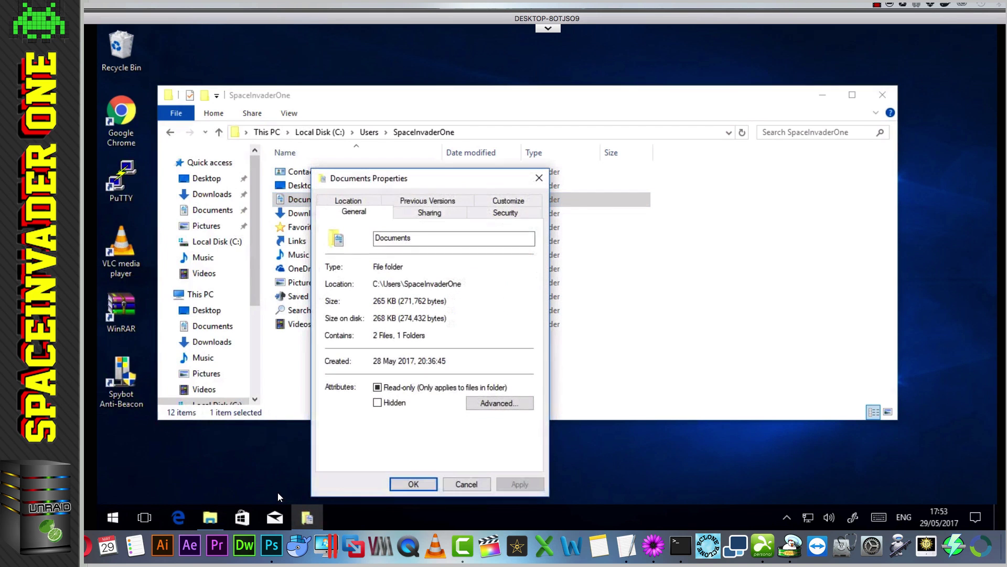
Choose the Documents folder on the windowsdisk (Z:) drive as the new location for the profile's Documents folder
{"action": "left_click", "coordinate": [348, 202]}
{"action": "left_click", "coordinate": [447, 331]}
{"action": "double_click", "coordinate": [471, 287]}
{"action": "scroll", "coordinate": [494, 367], "scroll_direction": "down", "scroll_amount": 6}
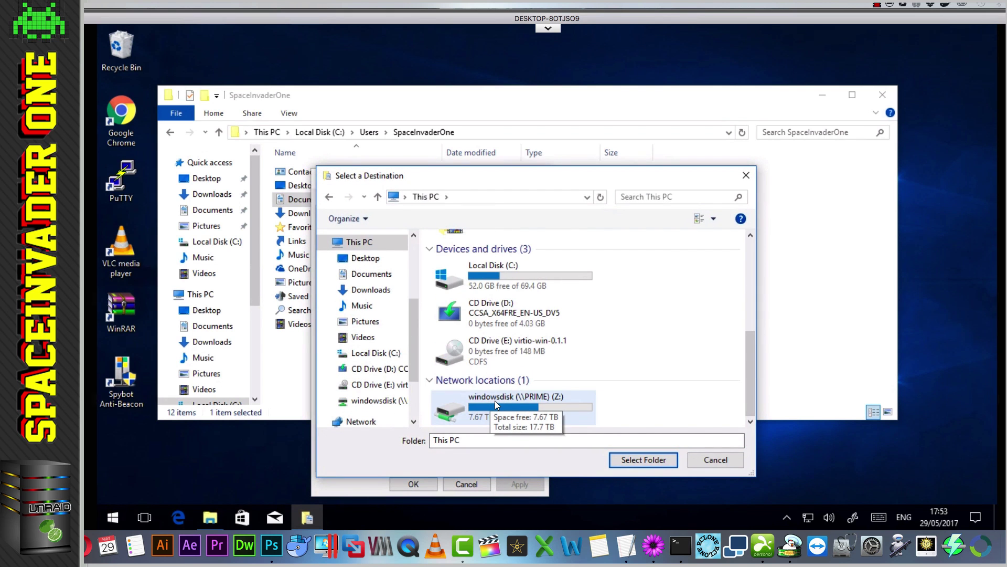
{"action": "double_click", "coordinate": [495, 401]}
{"action": "left_click", "coordinate": [467, 256]}
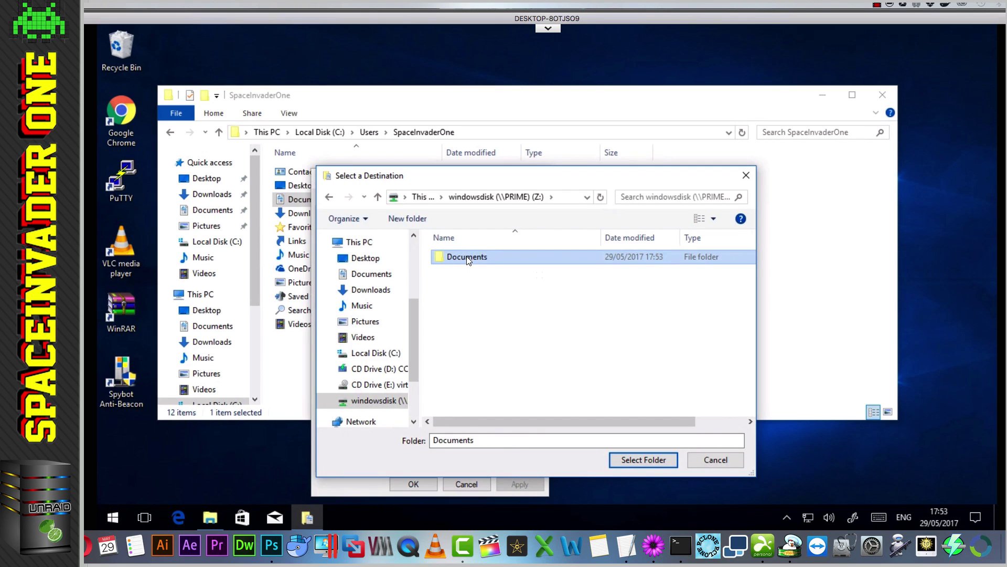
{"action": "left_click", "coordinate": [649, 458]}
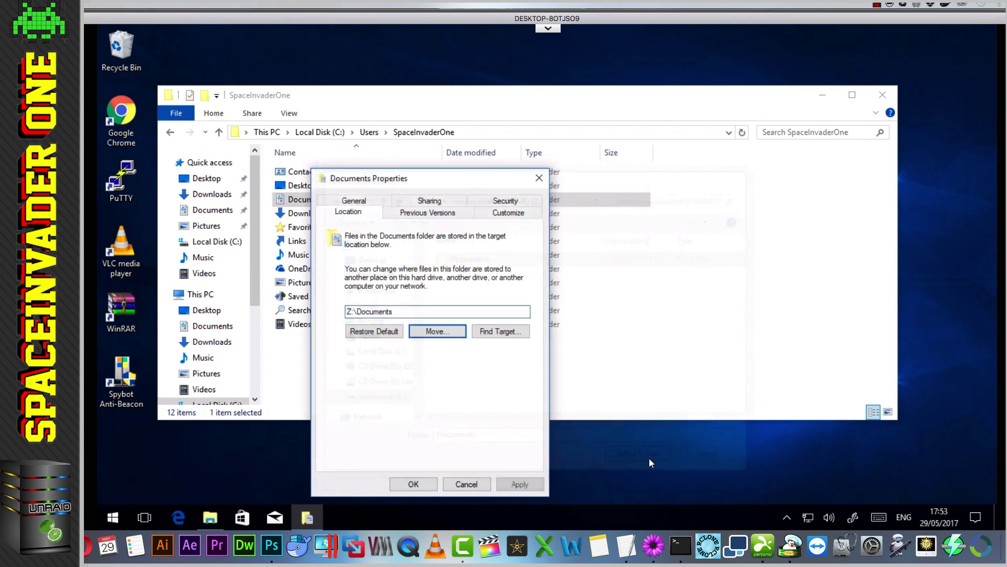
Apply the new Documents location, moving all existing files to it, and close the properties and Explorer windows
{"action": "left_click", "coordinate": [519, 484]}
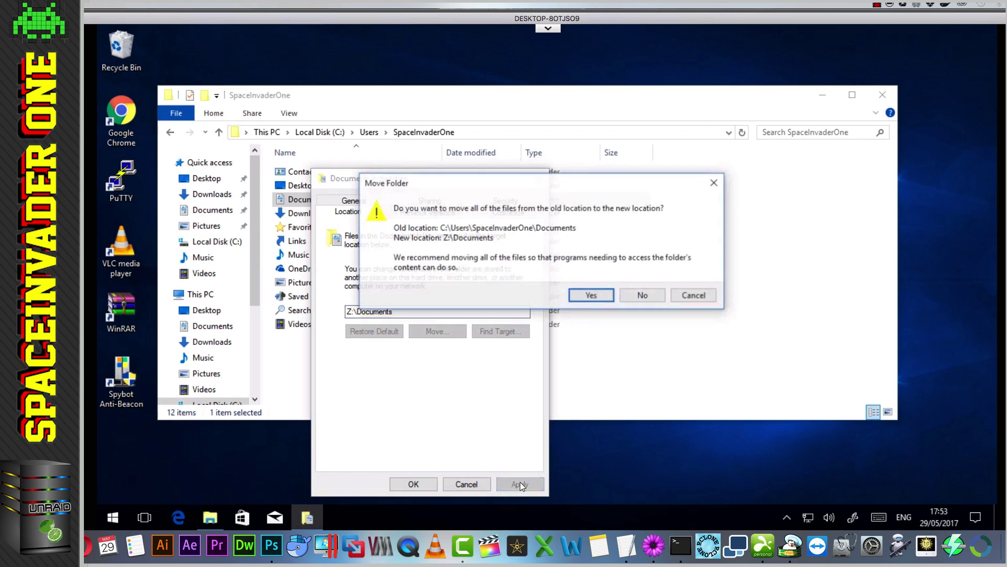
{"action": "left_click", "coordinate": [583, 296]}
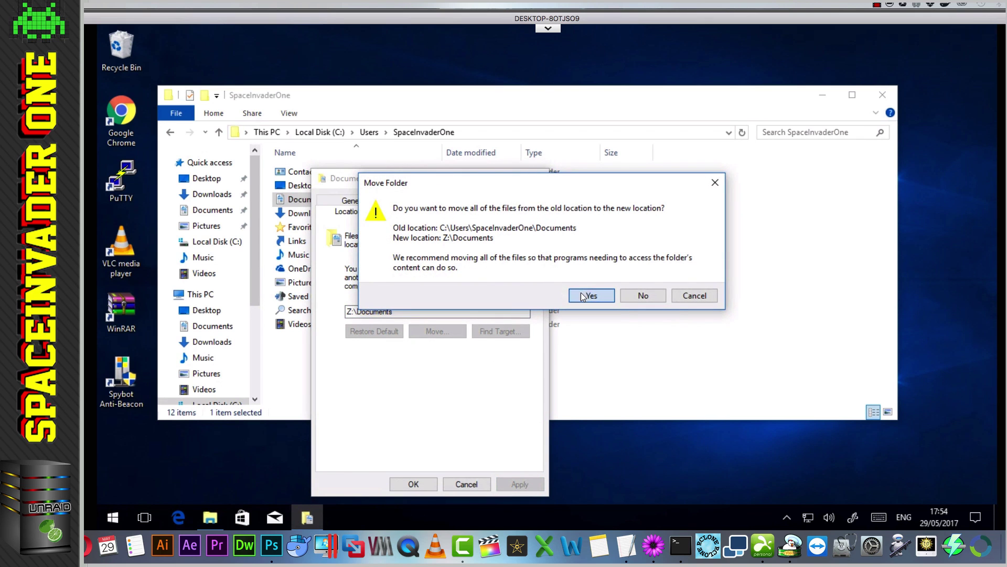
{"action": "left_click", "coordinate": [413, 483]}
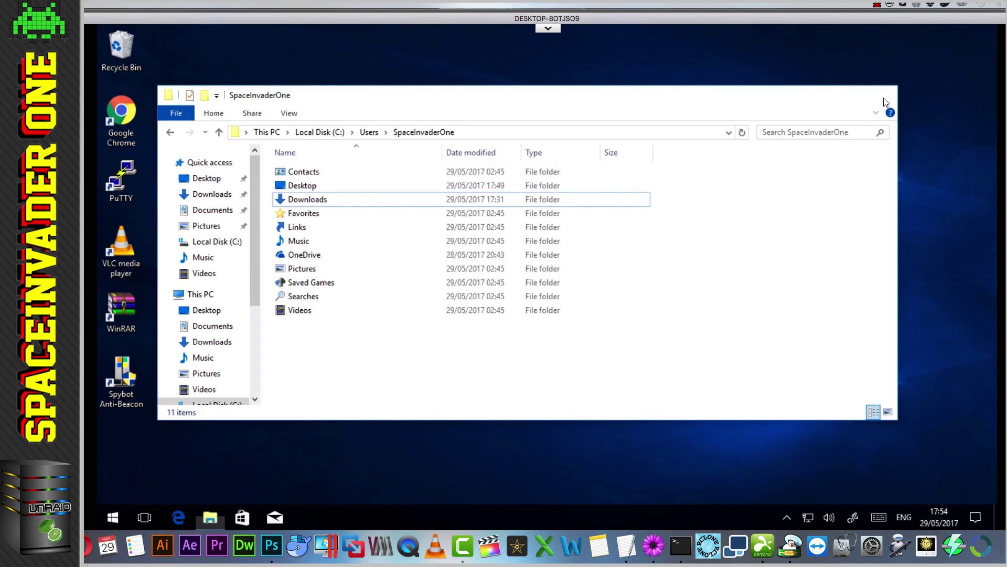
{"action": "left_click", "coordinate": [882, 95]}
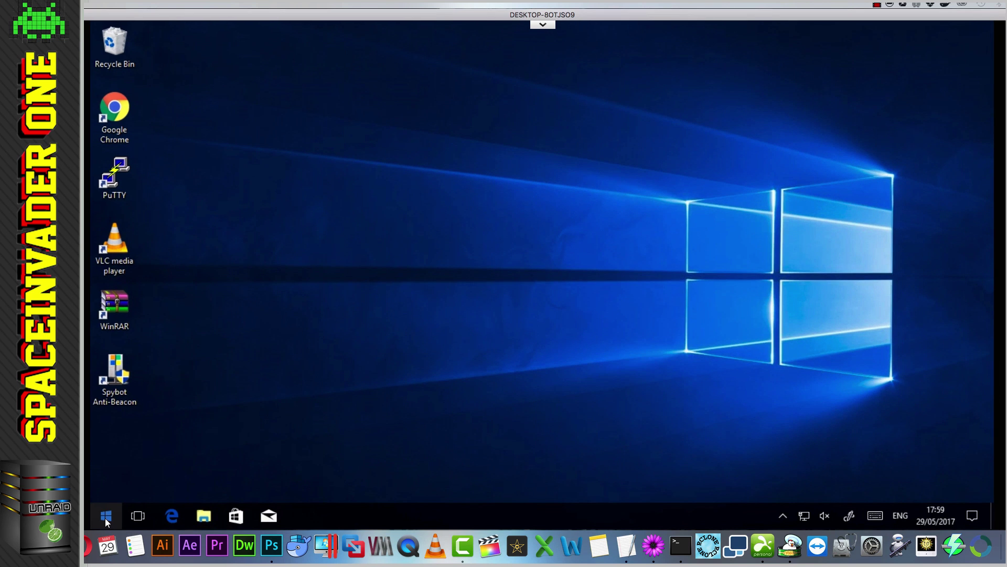
Open the user's relocated Documents folder to check it
{"action": "left_click", "coordinate": [105, 518]}
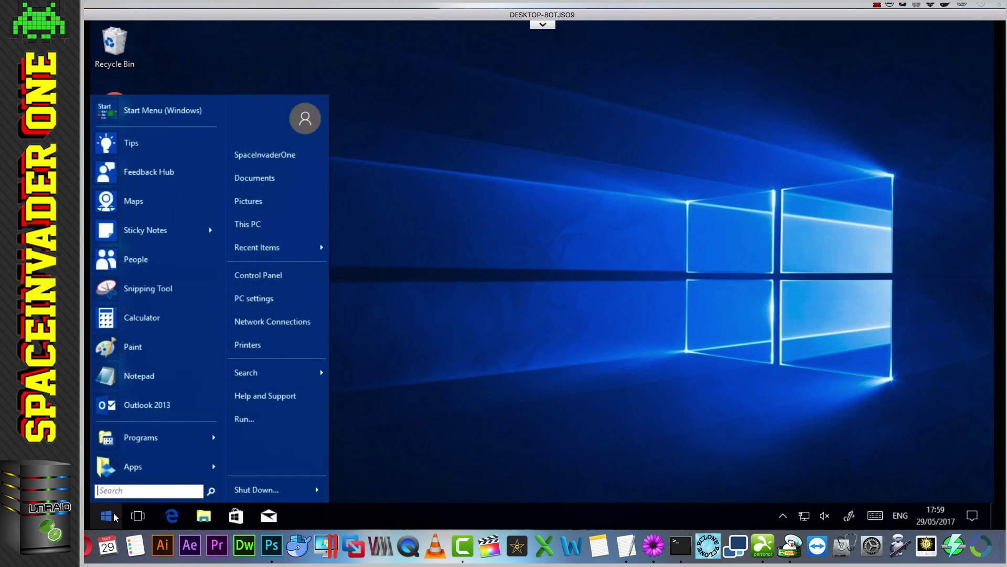
{"action": "left_click", "coordinate": [261, 177]}
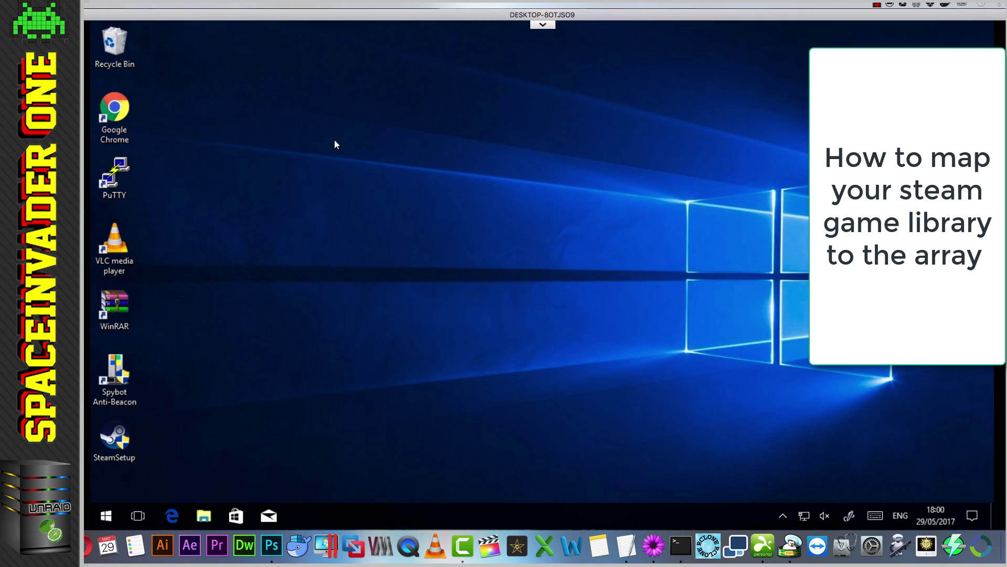
Run SteamSetup from the desktop, allow it to make changes to the device, and go through the Steam installation
{"action": "double_click", "coordinate": [112, 439]}
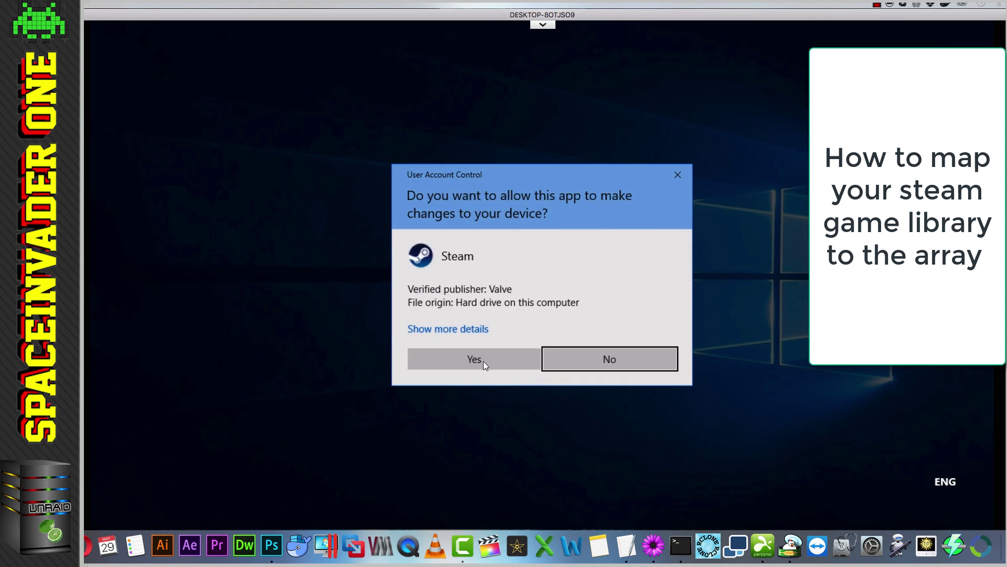
{"action": "left_click", "coordinate": [483, 361]}
{"action": "left_click", "coordinate": [606, 373]}
{"action": "left_click", "coordinate": [606, 374]}
{"action": "left_click", "coordinate": [606, 374]}
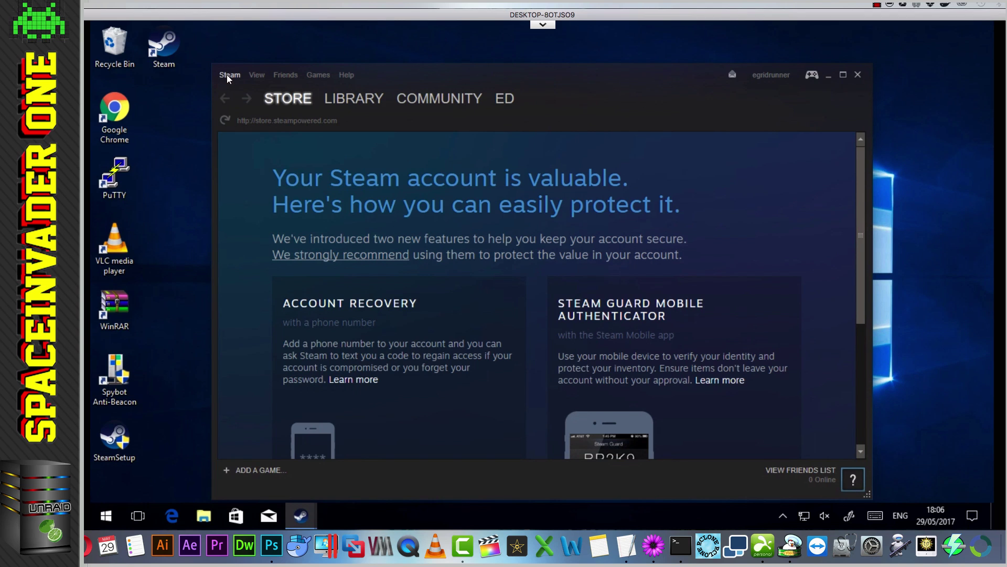
Open the Steam Library Folders manager from Steam's download settings
{"action": "left_click", "coordinate": [227, 75]}
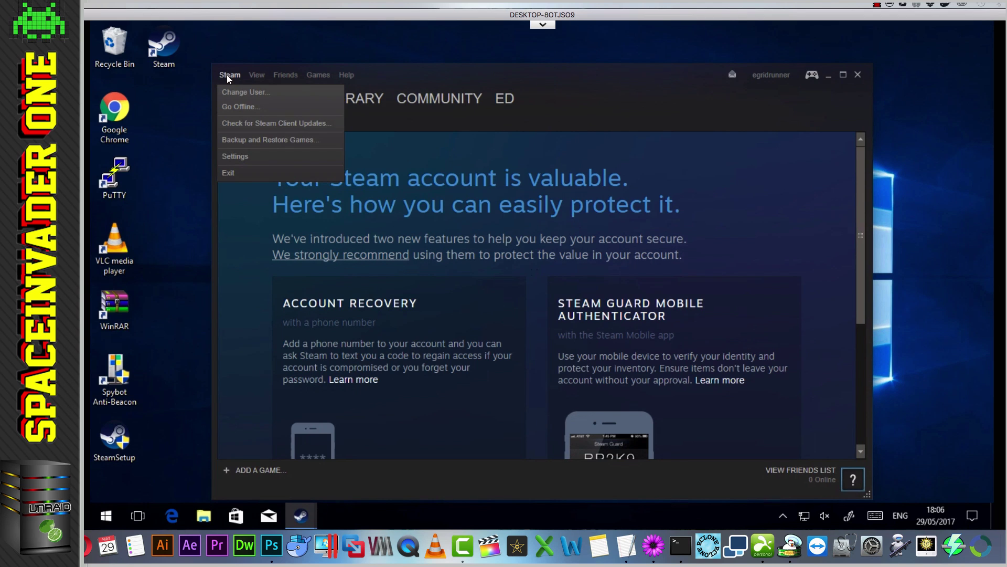
{"action": "left_click", "coordinate": [237, 156]}
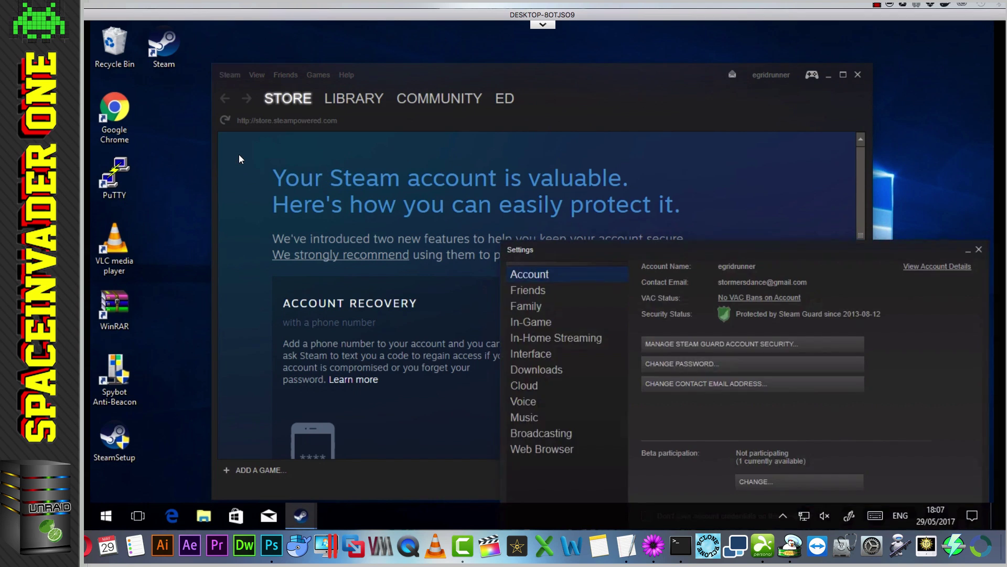
{"action": "left_click", "coordinate": [546, 369]}
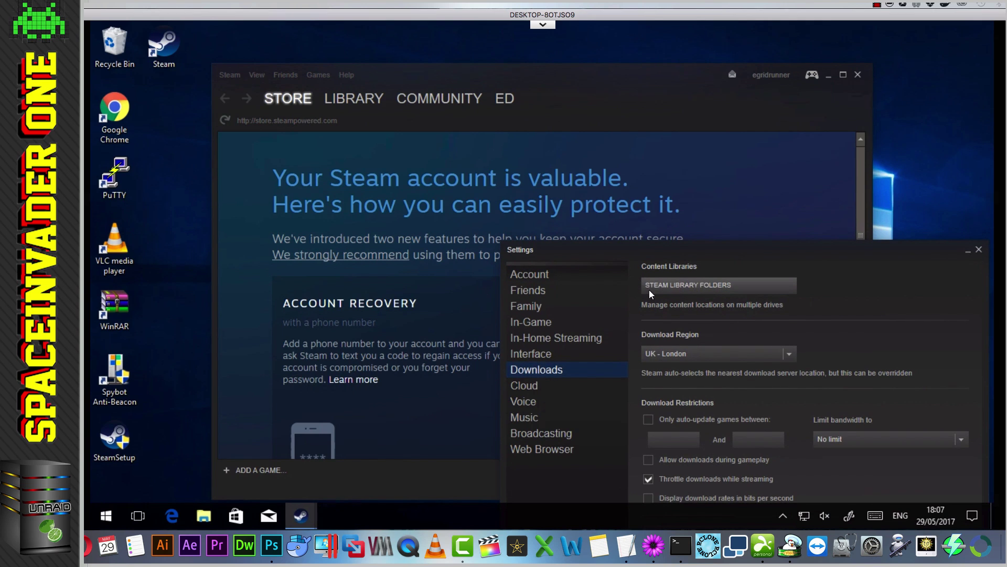
{"action": "left_click", "coordinate": [681, 284]}
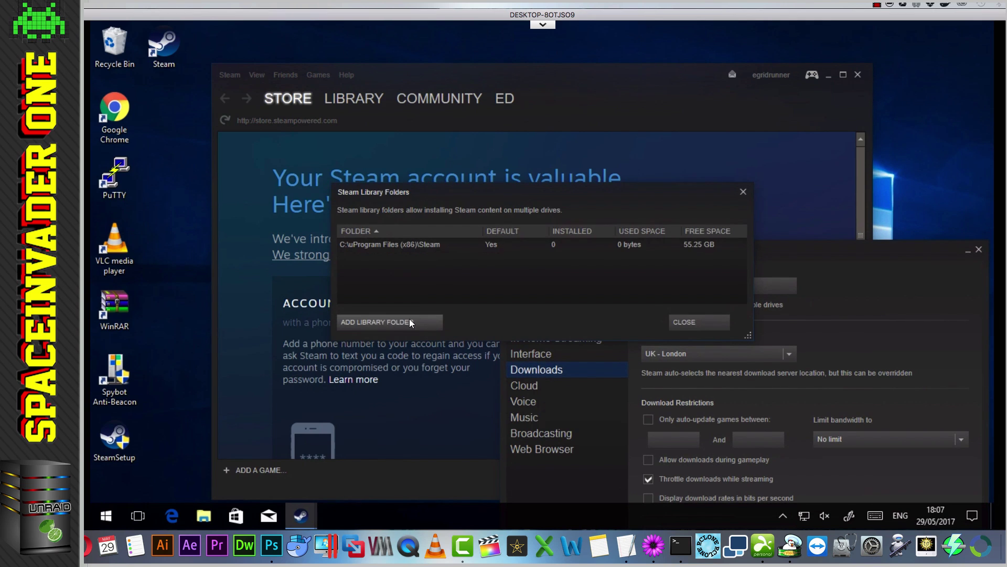
Add a new Steam library folder named SteamLibrary on the Z:\ drive
{"action": "left_click", "coordinate": [389, 323]}
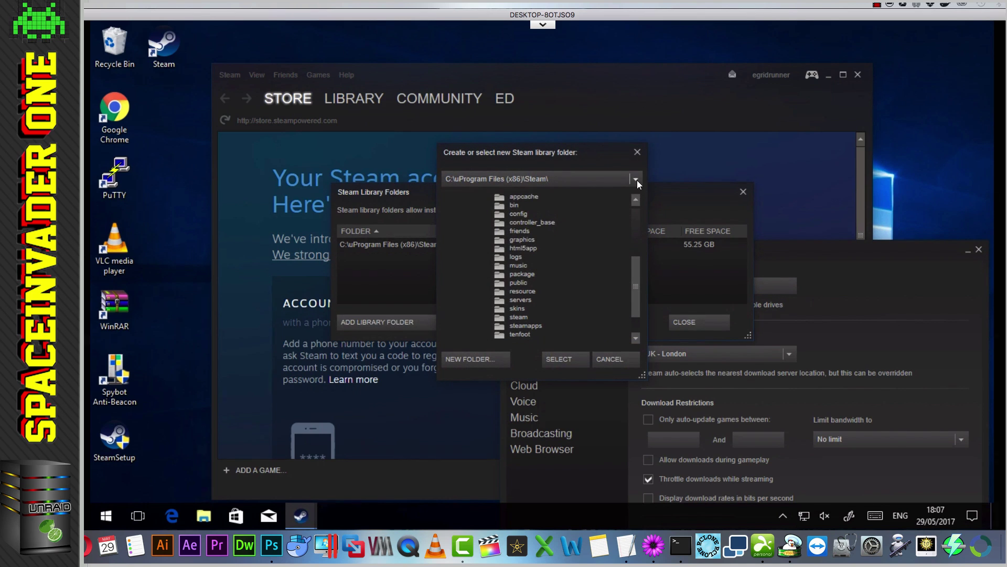
{"action": "left_click", "coordinate": [635, 179]}
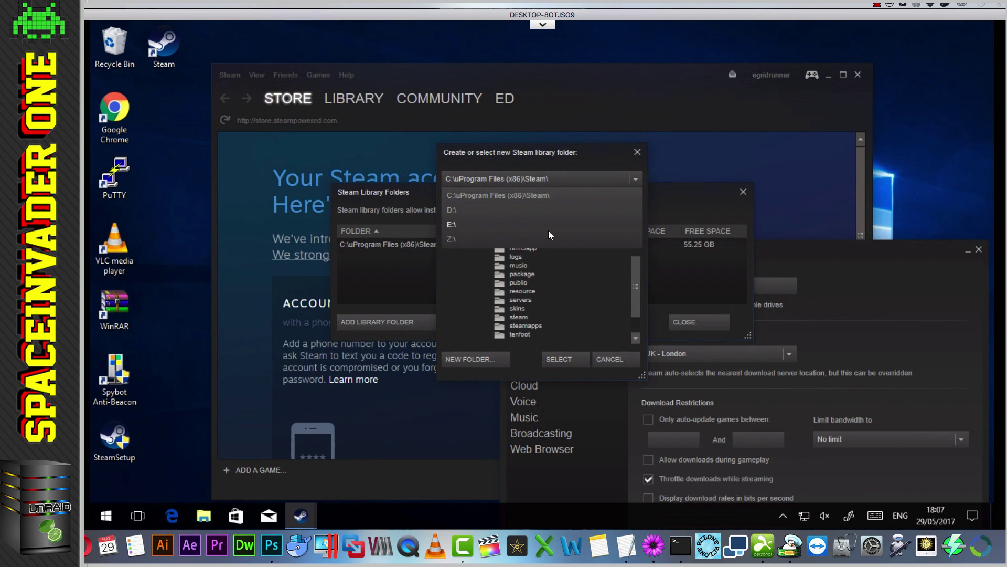
{"action": "left_click", "coordinate": [452, 238]}
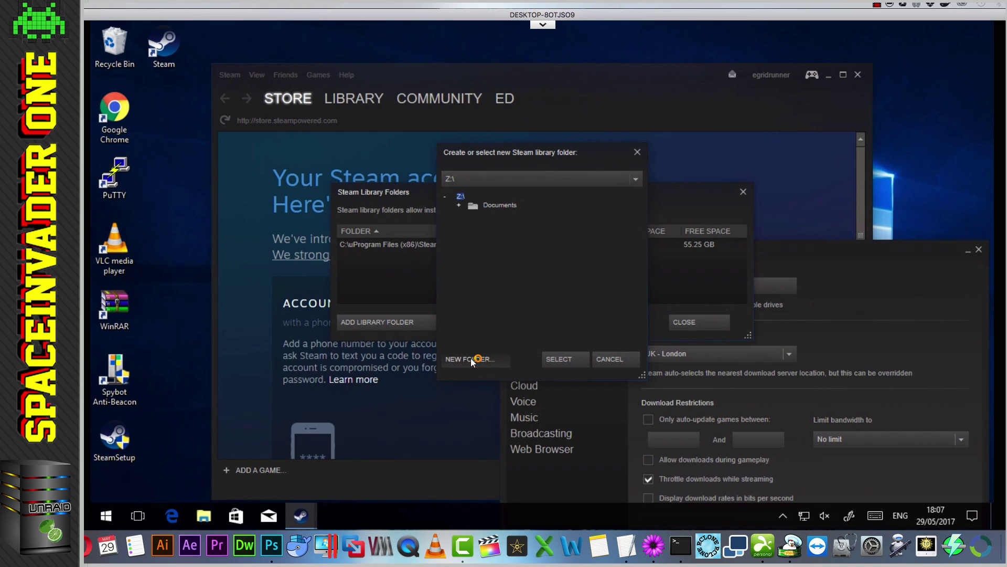
{"action": "left_click", "coordinate": [471, 360]}
{"action": "left_click", "coordinate": [546, 285]}
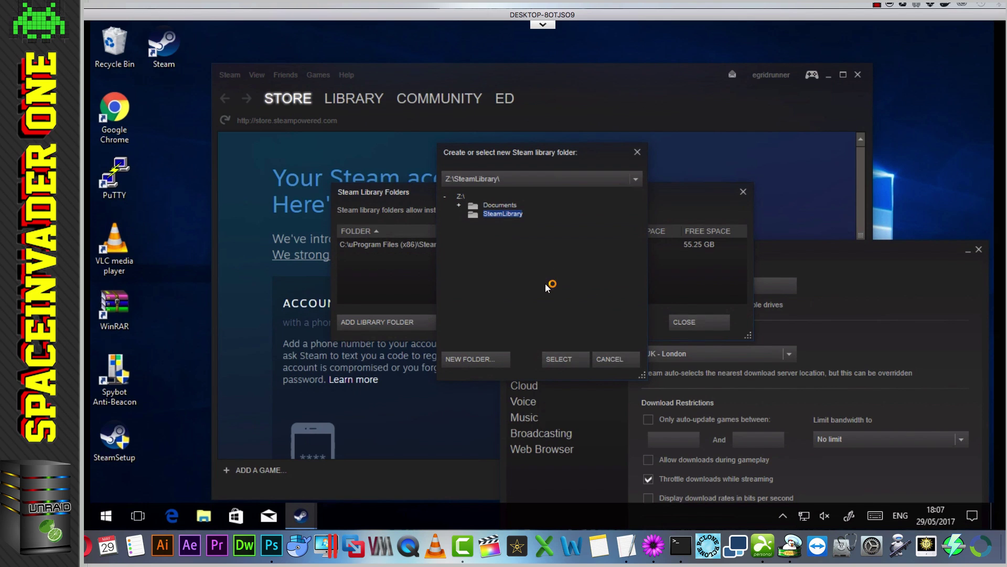
{"action": "left_click", "coordinate": [565, 357]}
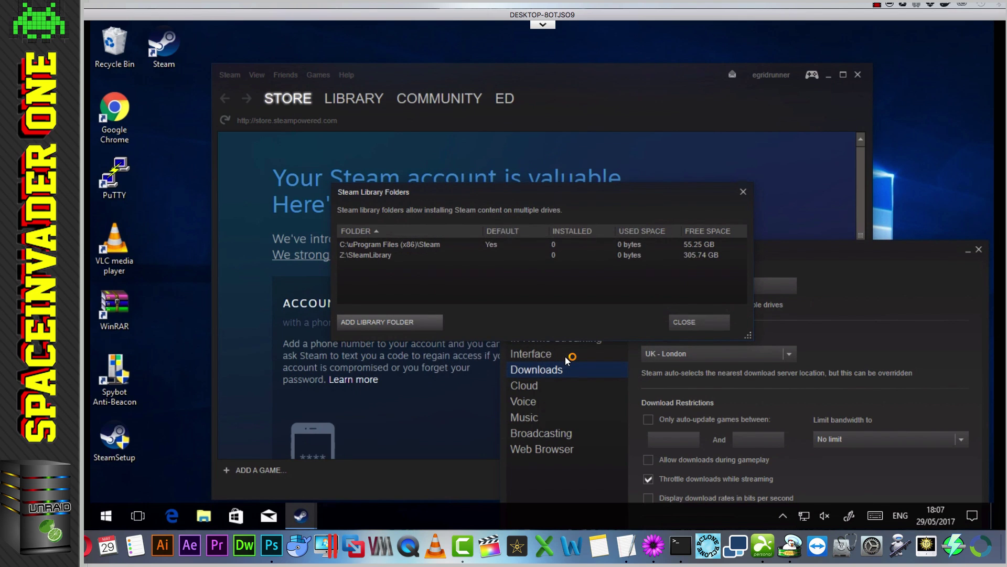
Make Z:\SteamLibrary the default library folder and close the library folders manager
{"action": "left_click", "coordinate": [373, 255]}
{"action": "right_click", "coordinate": [372, 255]}
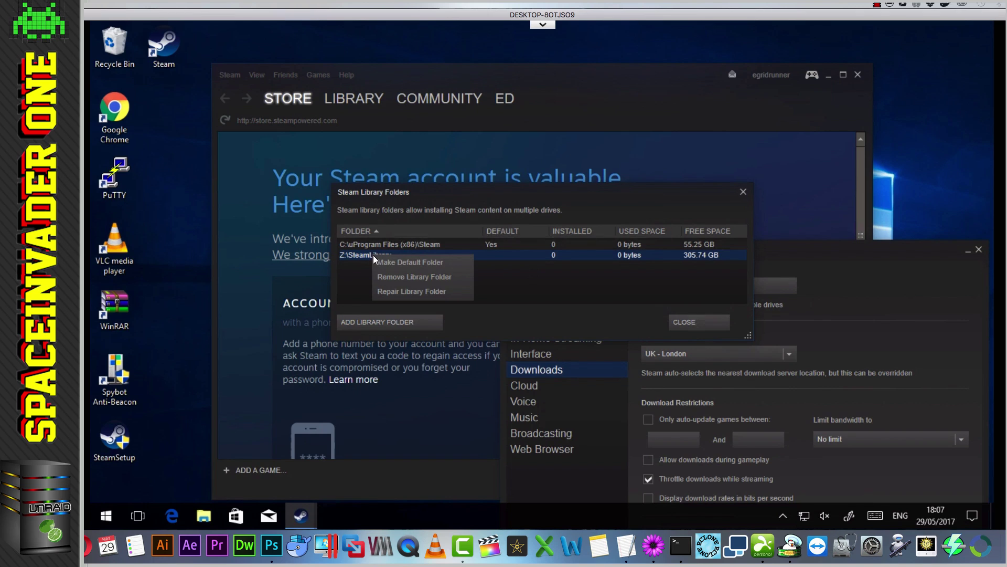
{"action": "left_click", "coordinate": [381, 263]}
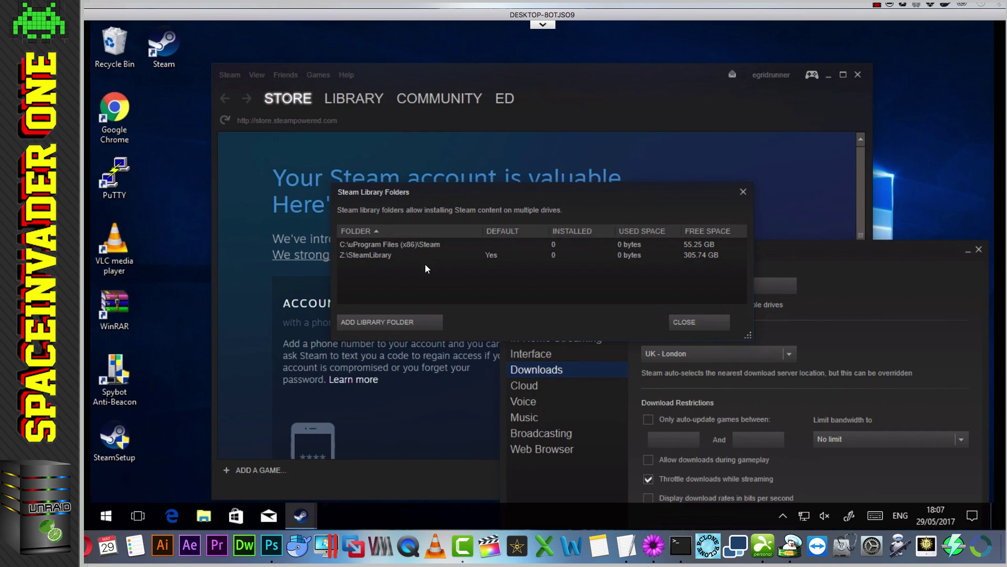
{"action": "left_click", "coordinate": [679, 323]}
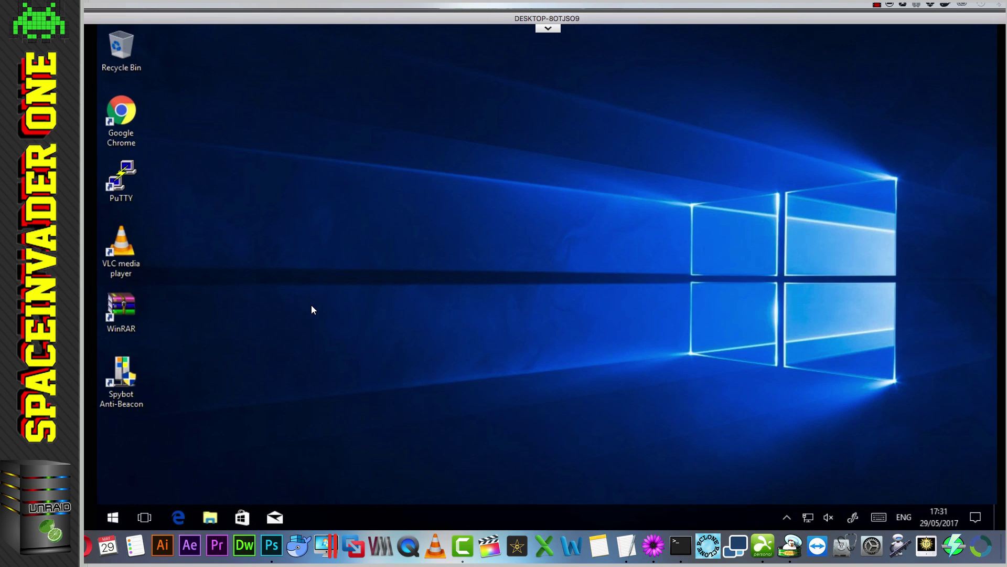
Open dirlinker.codeplex.com in Google Chrome using the copied address and download Directory Linker
{"action": "double_click", "coordinate": [122, 116]}
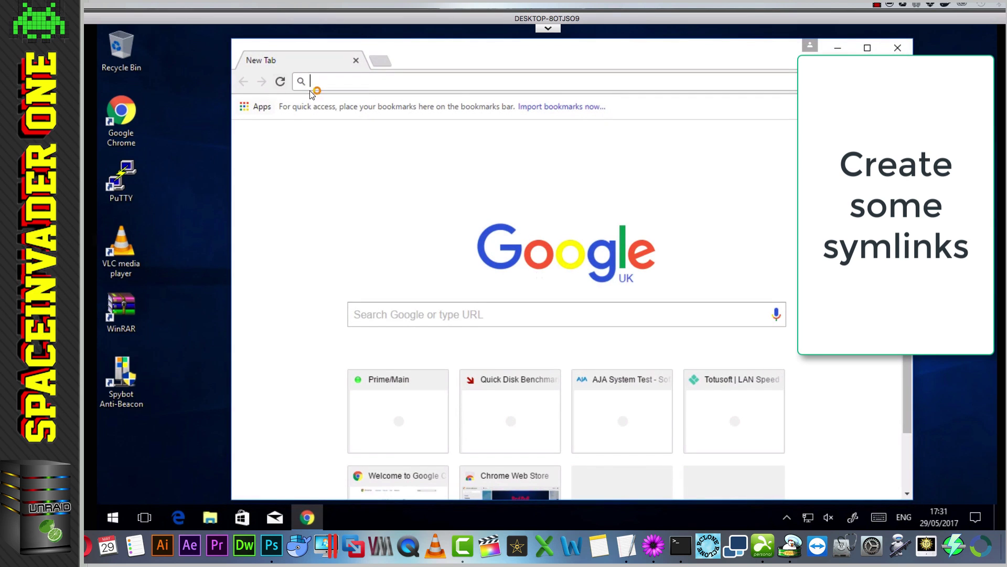
{"action": "right_click", "coordinate": [315, 81]}
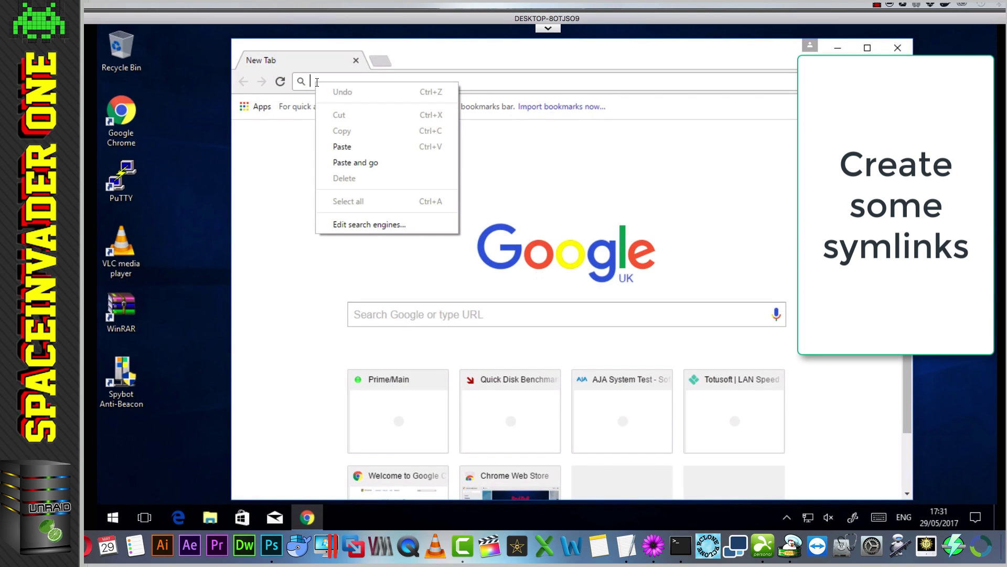
{"action": "left_click", "coordinate": [357, 162]}
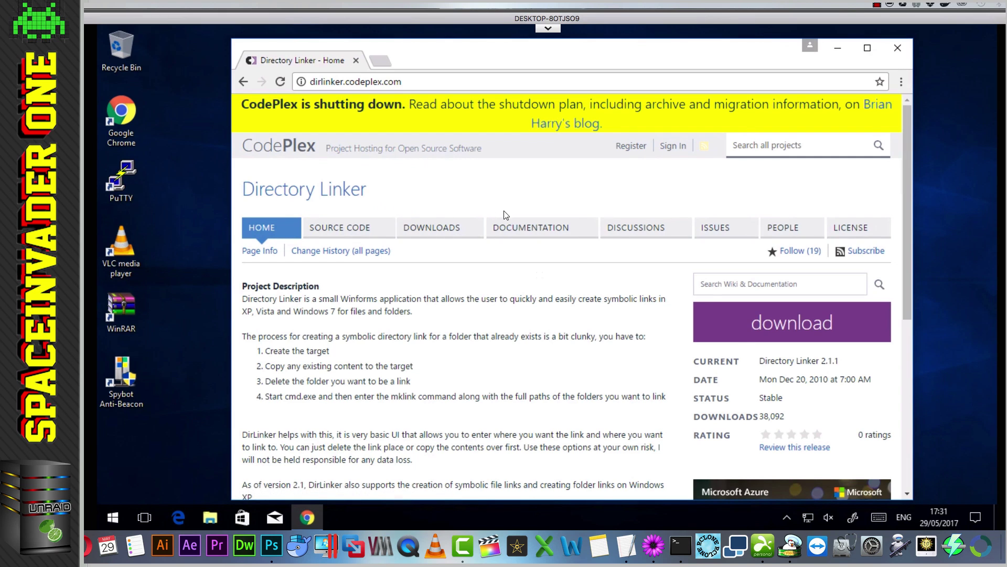
{"action": "left_click", "coordinate": [767, 325]}
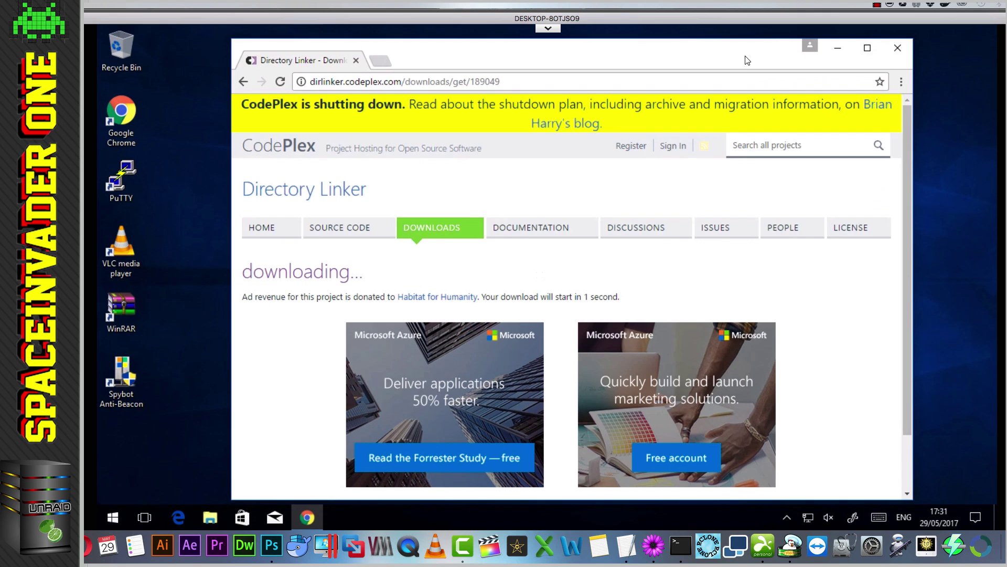
Place the downloaded DirLinker file on the desktop and close the browser
{"action": "left_click_drag", "start_coordinate": [745, 57], "coordinate": [758, 43]}
{"action": "left_click_drag", "start_coordinate": [281, 473], "coordinate": [172, 443]}
{"action": "left_click", "coordinate": [922, 37]}
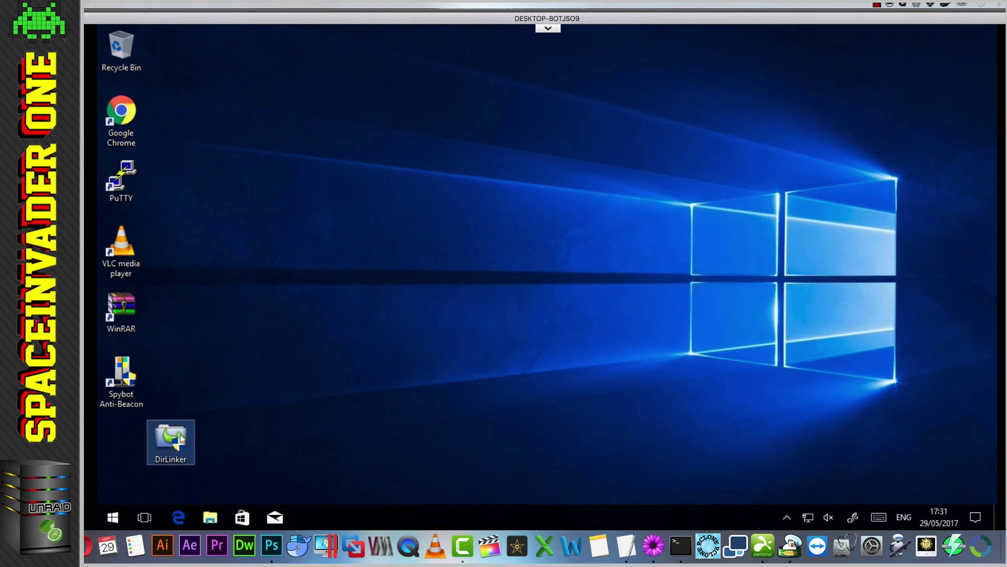
Run DirLinker with permission to make changes, and download and install the required .NET Framework 3.5 feature
{"action": "double_click", "coordinate": [175, 435]}
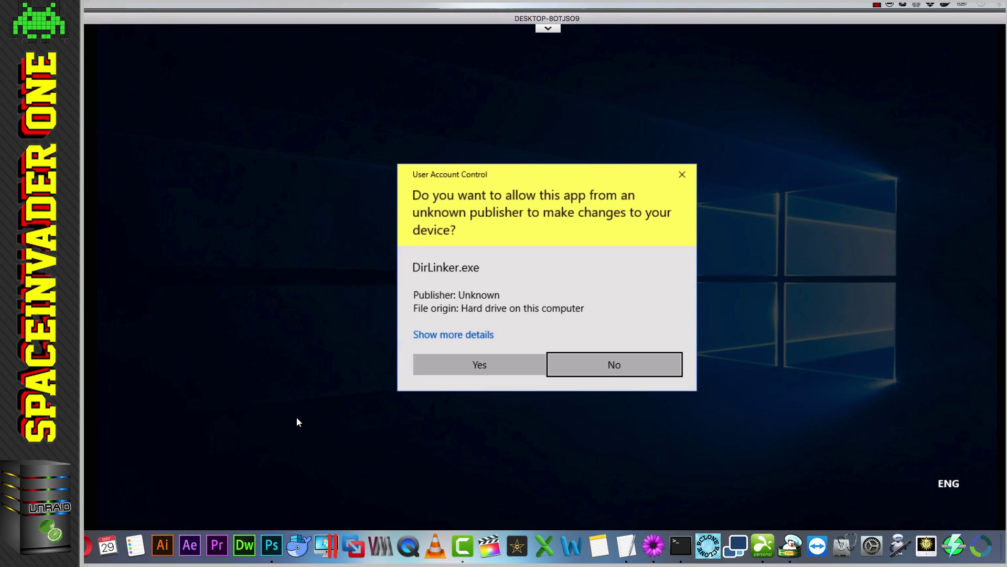
{"action": "left_click", "coordinate": [470, 376]}
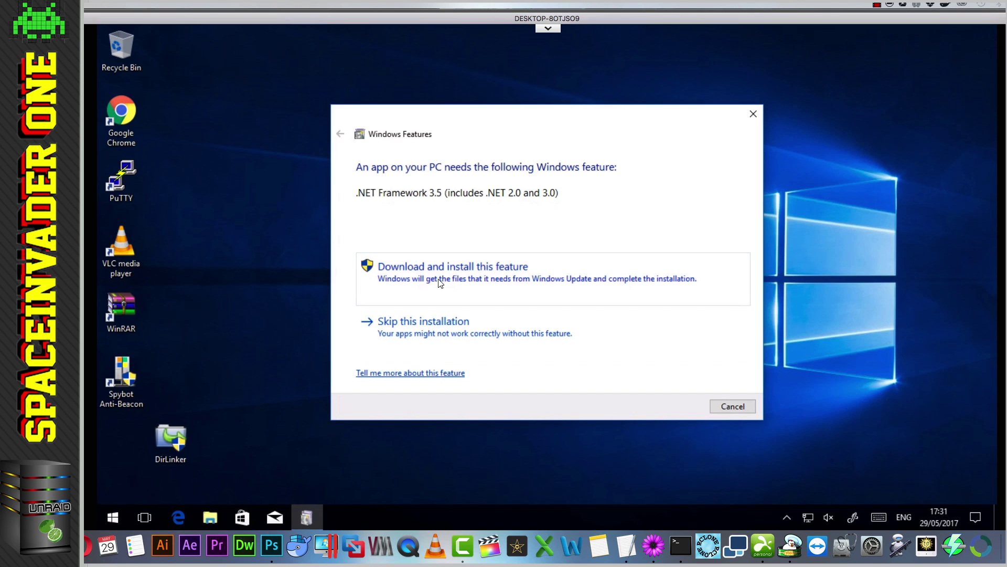
{"action": "left_click", "coordinate": [426, 276]}
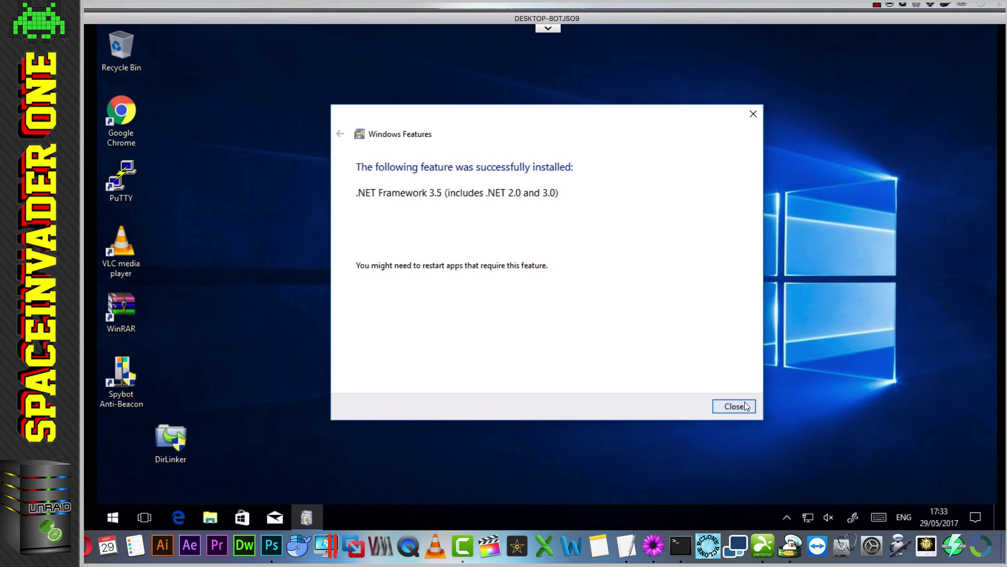
{"action": "left_click", "coordinate": [745, 405]}
Start DirLinker again from the desktop, allowing it to make changes to the device
{"action": "double_click", "coordinate": [176, 432]}
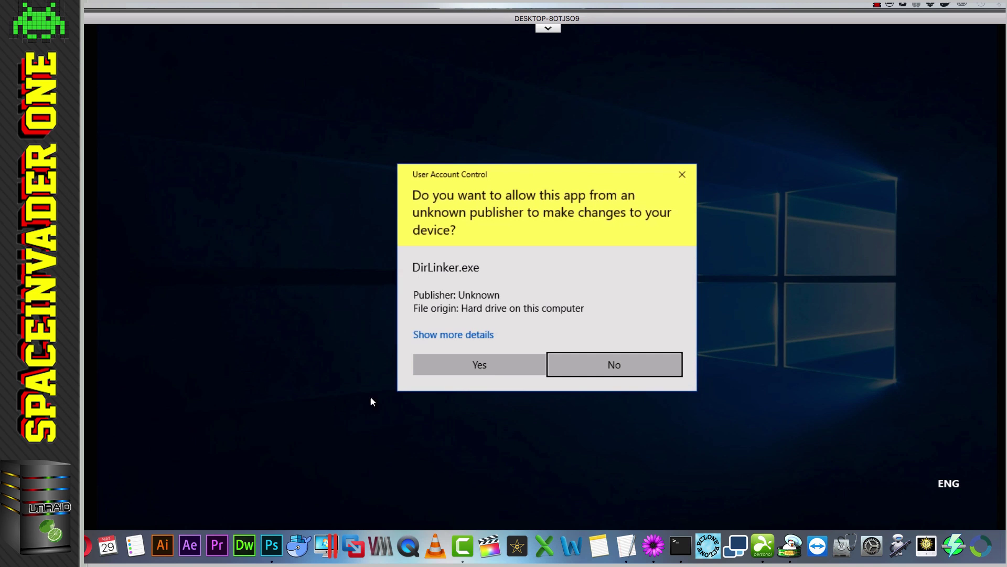
{"action": "left_click", "coordinate": [478, 364]}
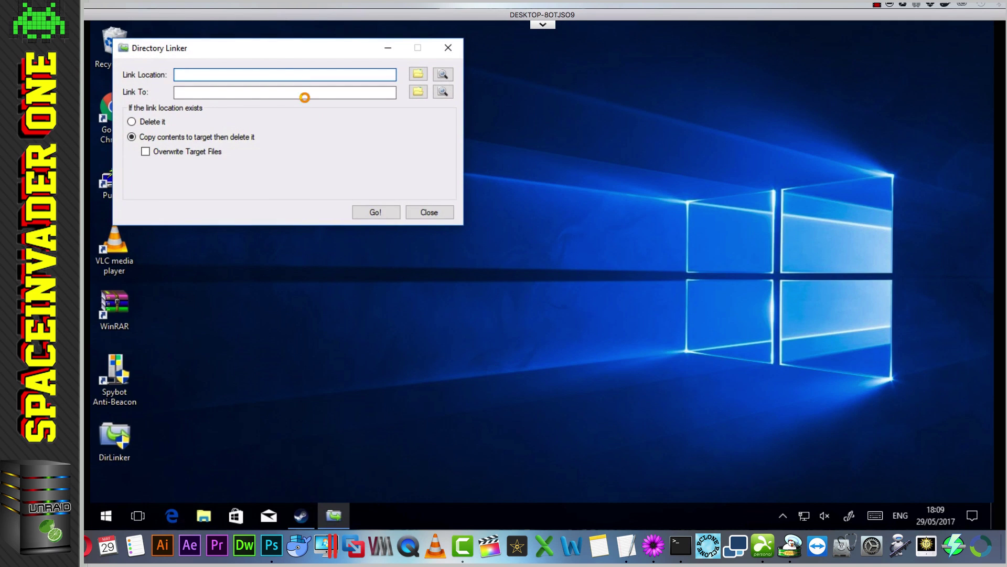
{"action": "left_click_drag", "start_coordinate": [292, 52], "coordinate": [405, 72]}
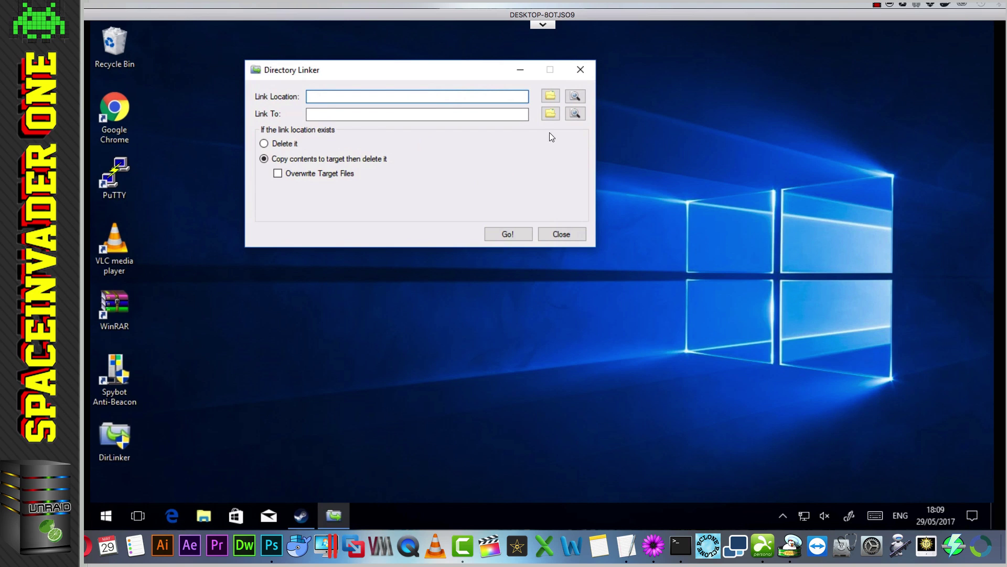
Set the link location to a new folder named array on Local Disk (C:)
{"action": "left_click", "coordinate": [552, 96]}
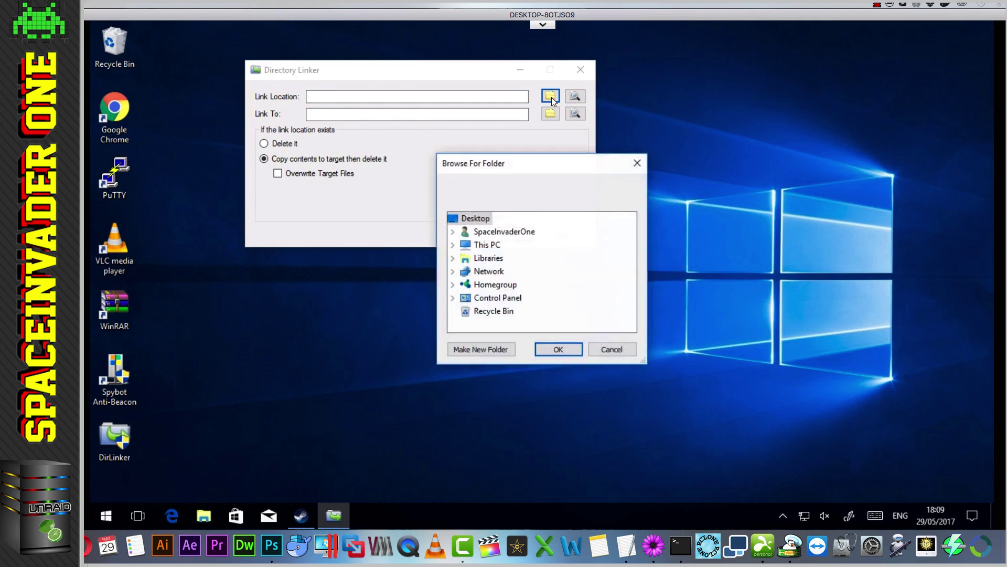
{"action": "double_click", "coordinate": [493, 248]}
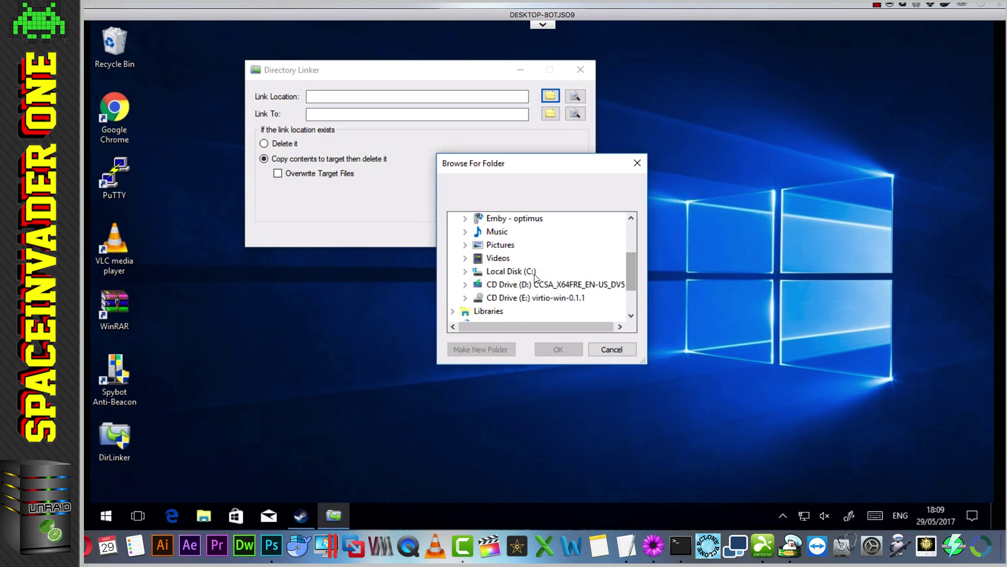
{"action": "double_click", "coordinate": [509, 271]}
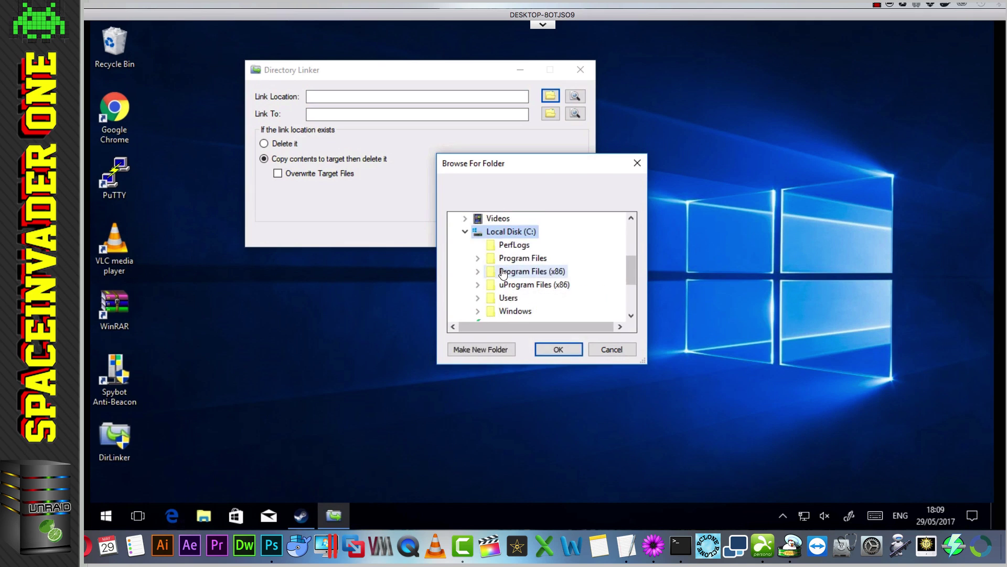
{"action": "left_click", "coordinate": [501, 349]}
{"action": "type", "text": "a"}
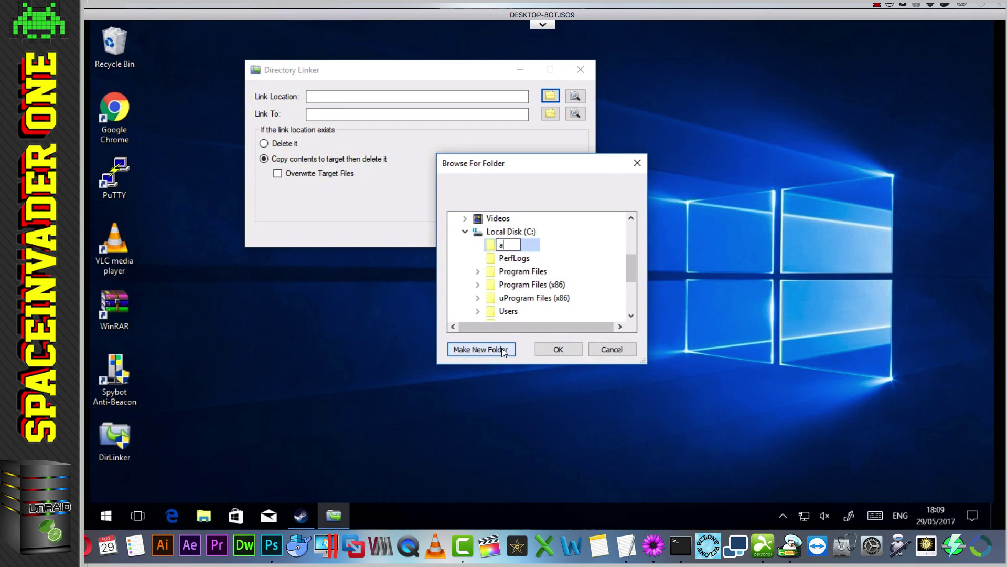
{"action": "type", "text": "rray"}
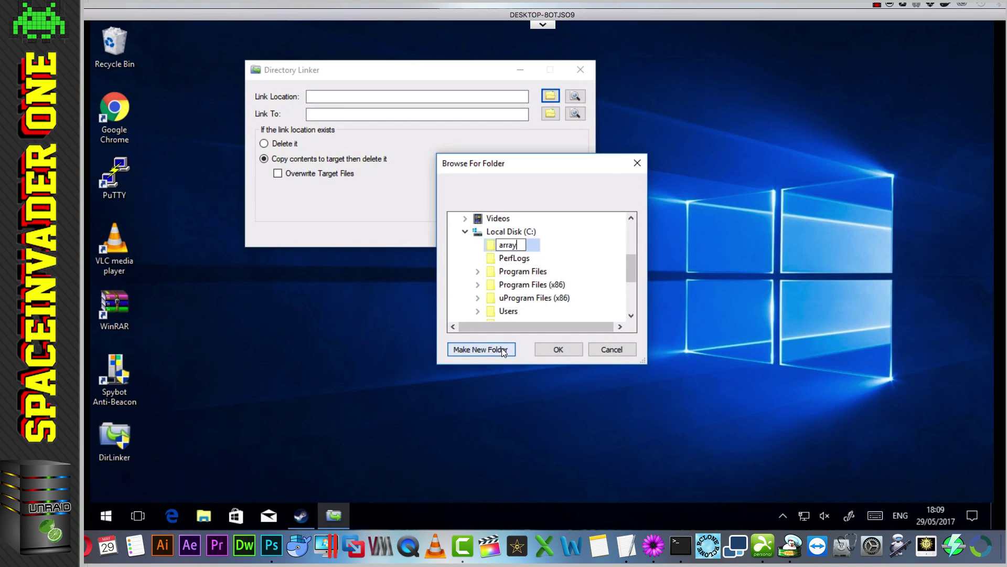
{"action": "left_click", "coordinate": [551, 347]}
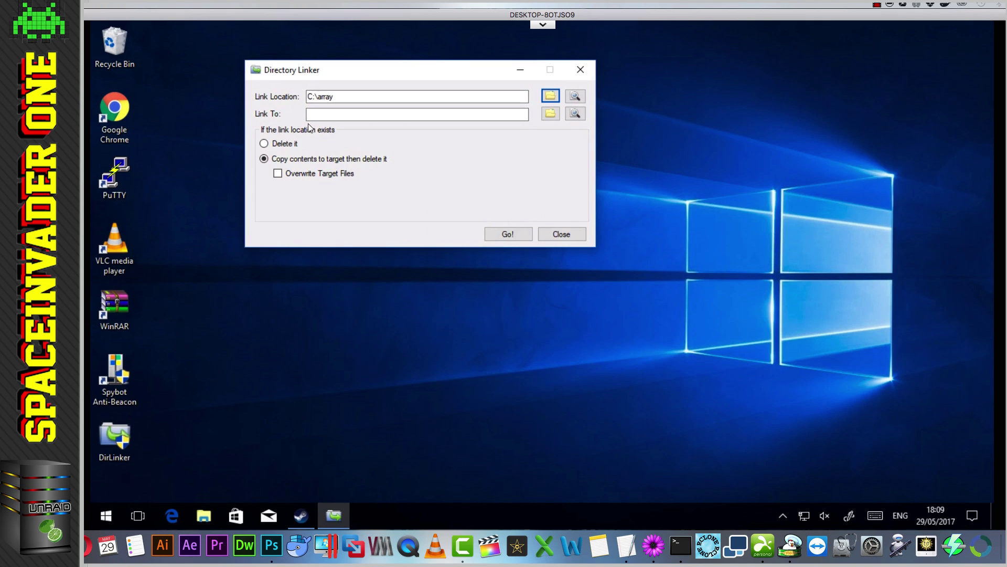
Set the link target to the windowsdisk share on the PRIME network server
{"action": "left_click", "coordinate": [546, 116]}
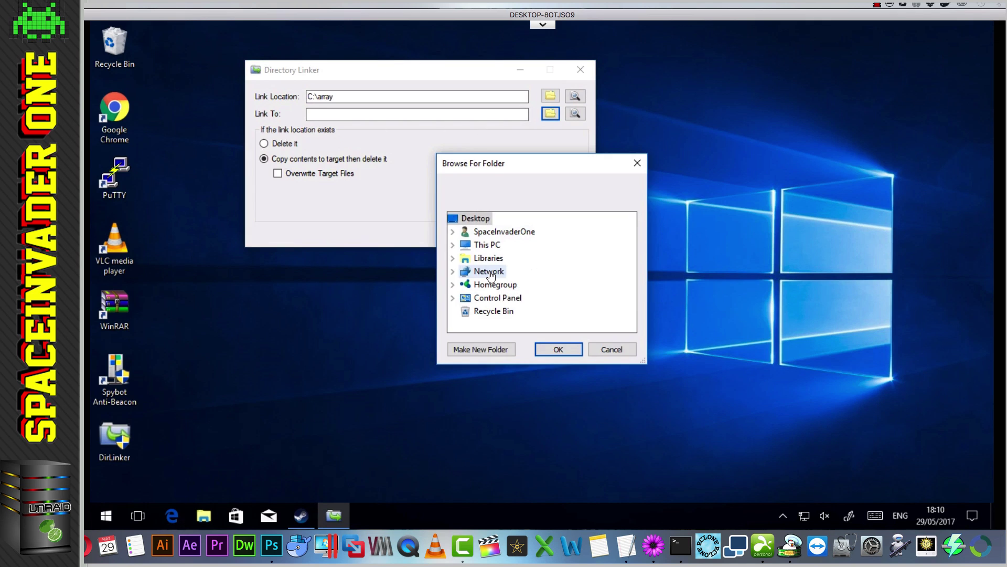
{"action": "double_click", "coordinate": [489, 272]}
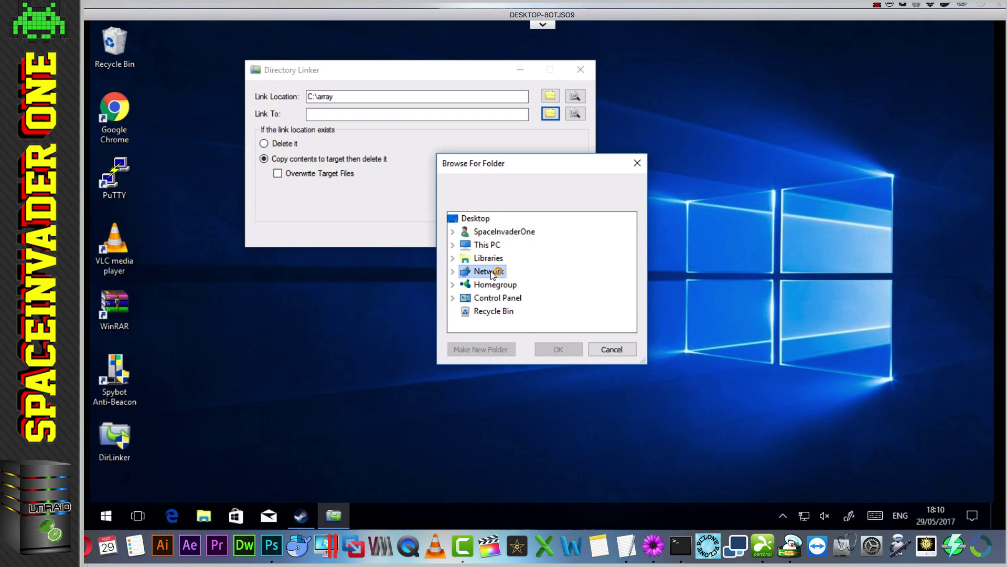
{"action": "double_click", "coordinate": [494, 311]}
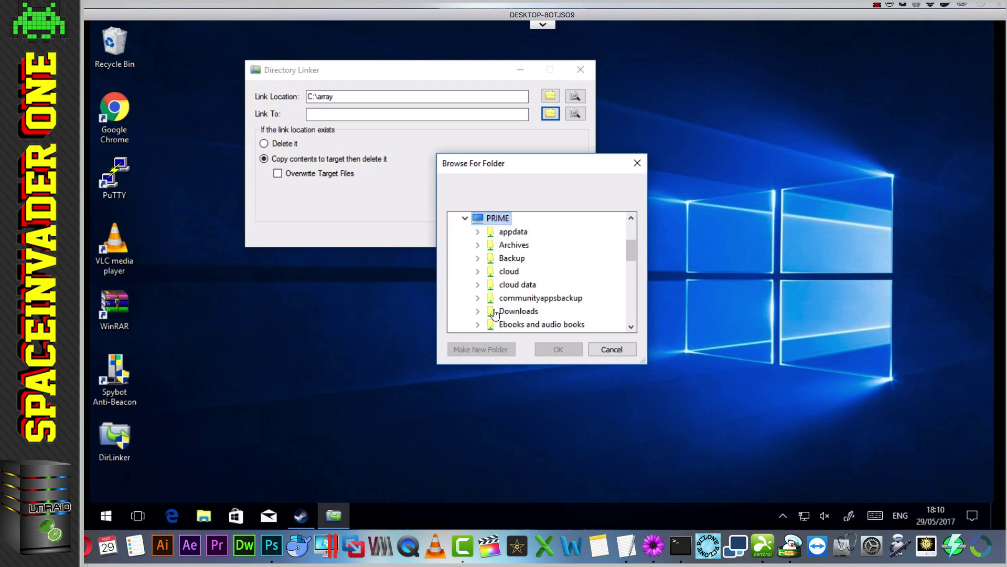
{"action": "left_click_drag", "start_coordinate": [629, 247], "coordinate": [629, 315]}
{"action": "double_click", "coordinate": [521, 323]}
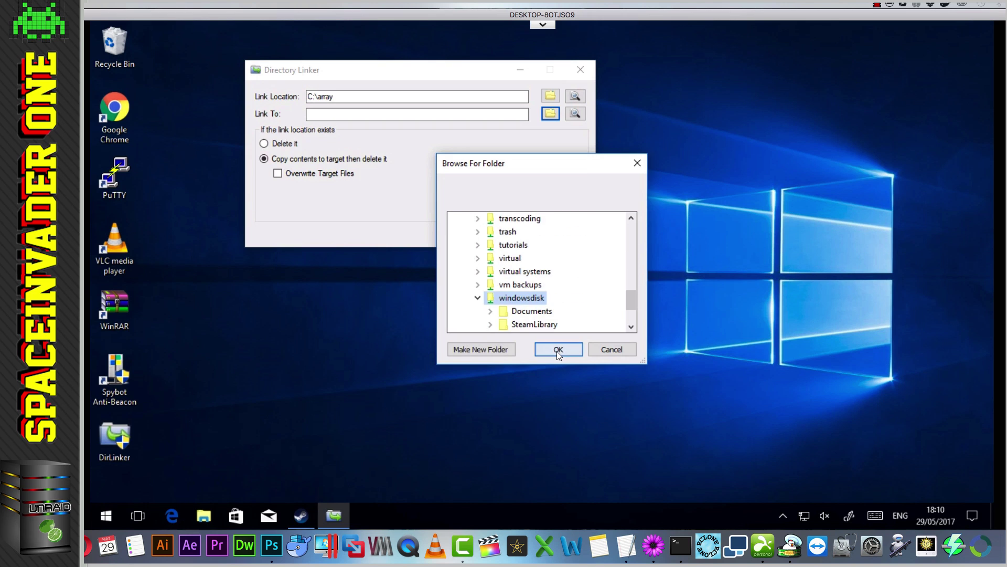
{"action": "left_click", "coordinate": [559, 349]}
Create the symbolic link, keeping the option to copy contents to the target, and close Directory Linker
{"action": "left_click", "coordinate": [518, 237]}
{"action": "left_click", "coordinate": [326, 229]}
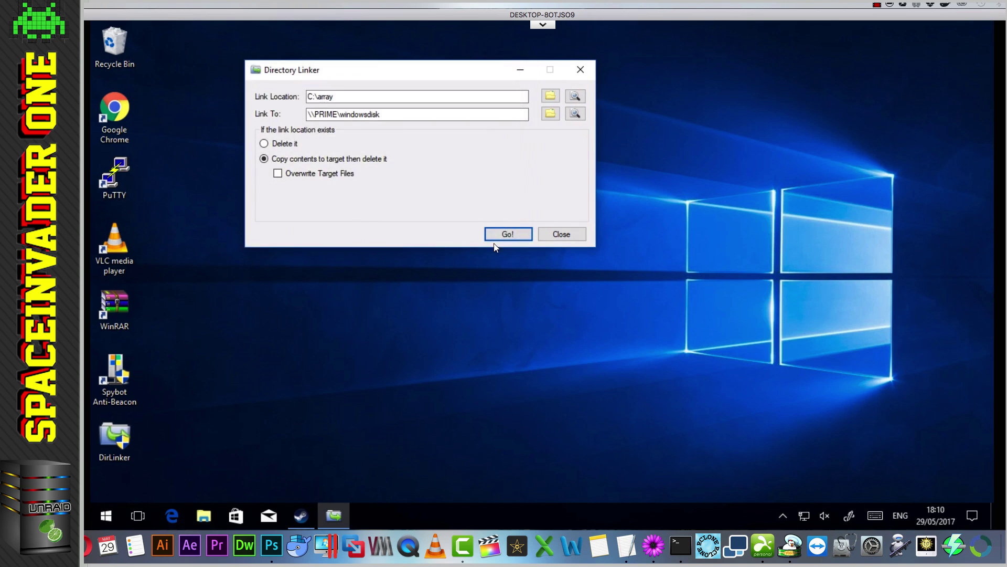
{"action": "left_click", "coordinate": [561, 234]}
Open the linked array folder on the C: drive and compare its contents with the mapped windowsdisk (Z:) drive
{"action": "left_click", "coordinate": [109, 517]}
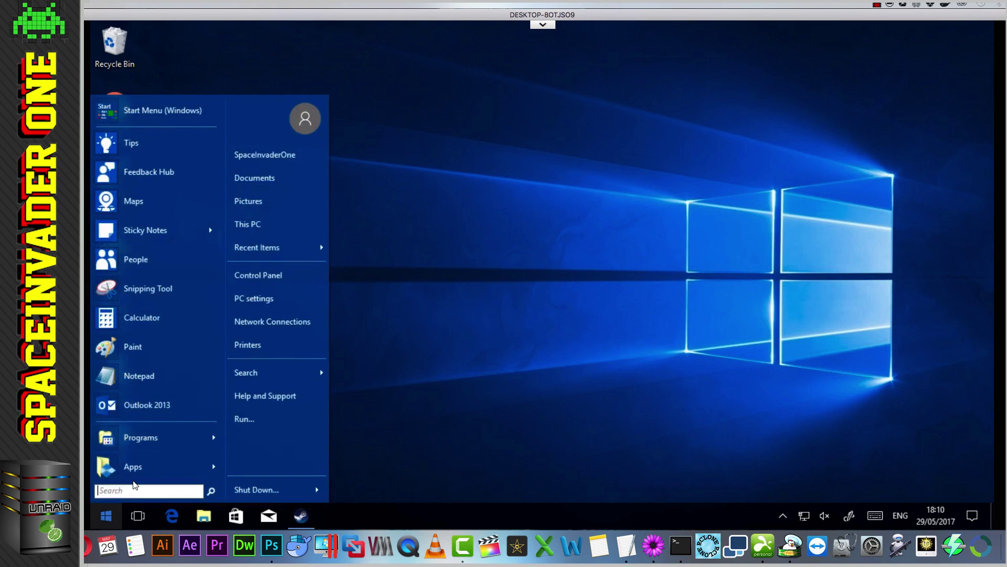
{"action": "left_click", "coordinate": [248, 234]}
{"action": "left_click", "coordinate": [326, 266]}
{"action": "double_click", "coordinate": [326, 266]}
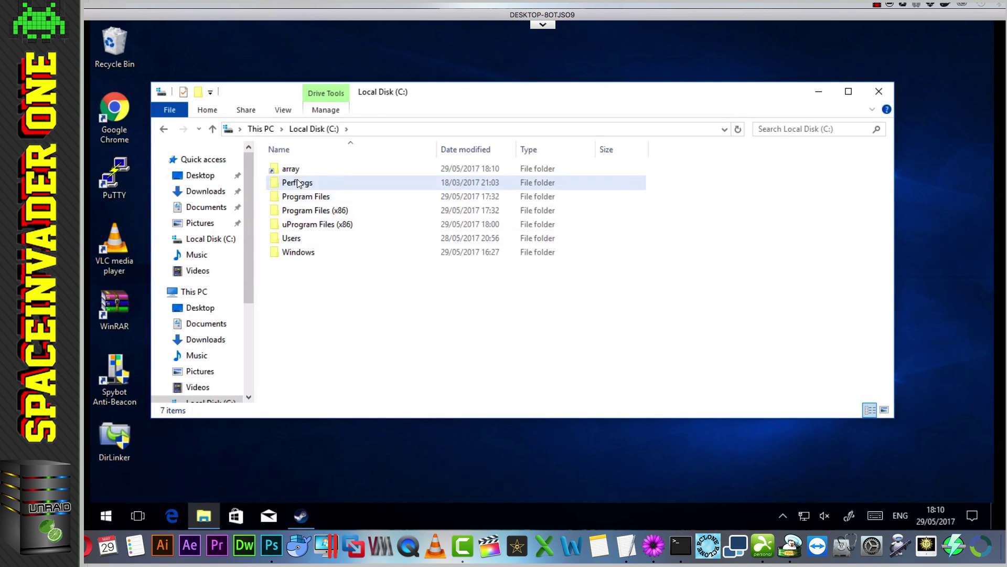
{"action": "double_click", "coordinate": [291, 171]}
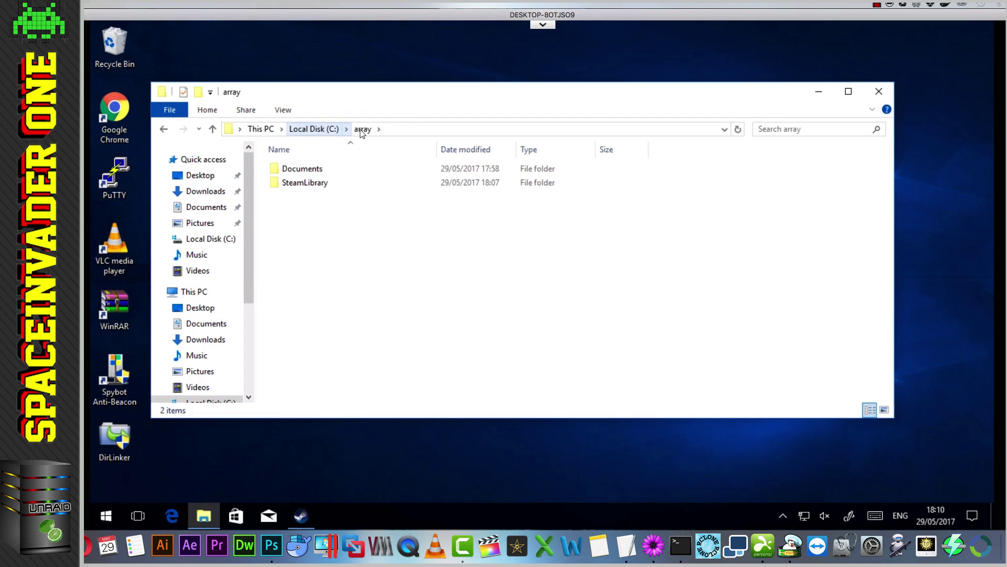
{"action": "left_click_drag", "start_coordinate": [250, 294], "coordinate": [256, 360]}
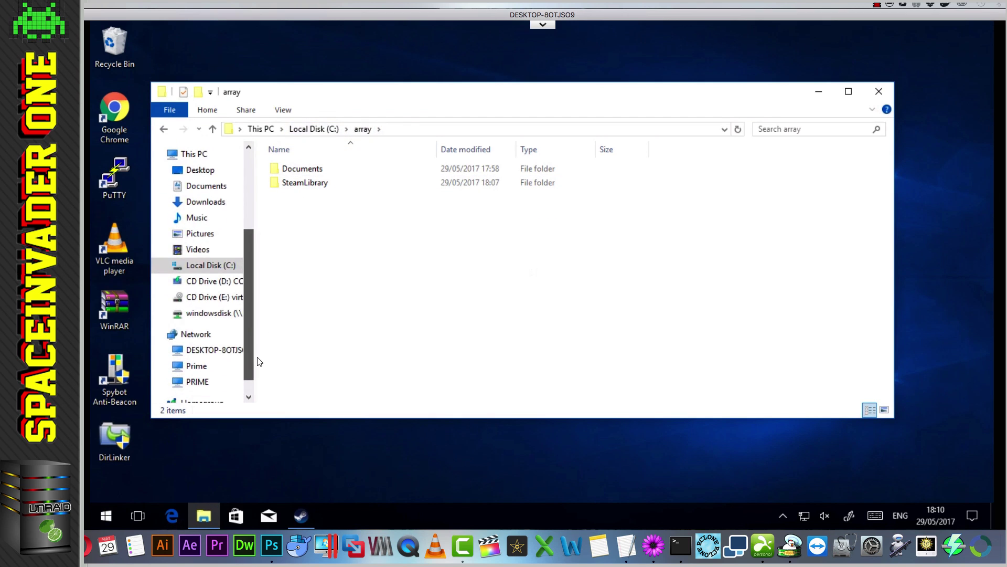
{"action": "left_click", "coordinate": [221, 315]}
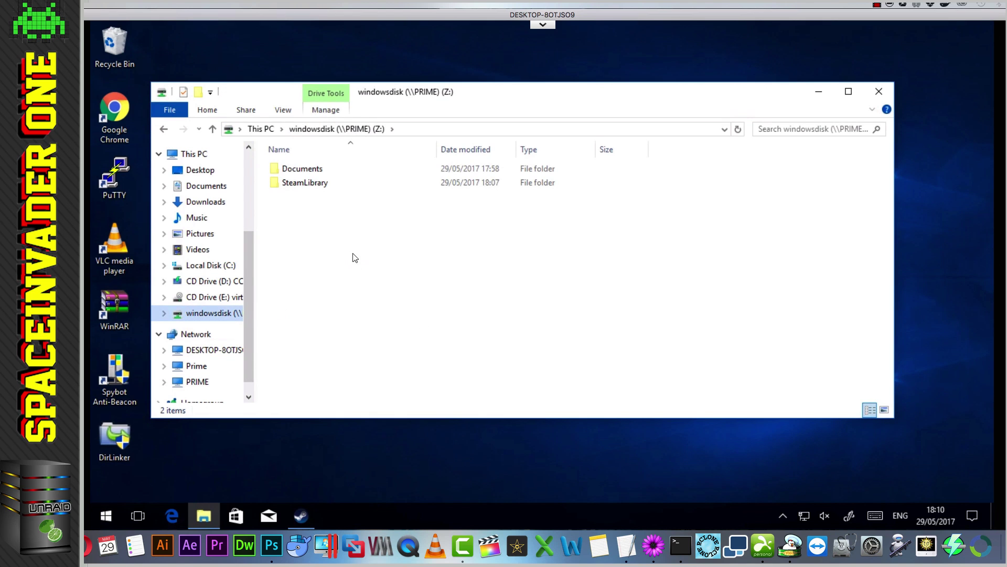
Close the windowsdisk window and open the awesome prgramme folder inside Program Files (x86) on Local Disk (C:) to view its subfolders
{"action": "left_click", "coordinate": [877, 92]}
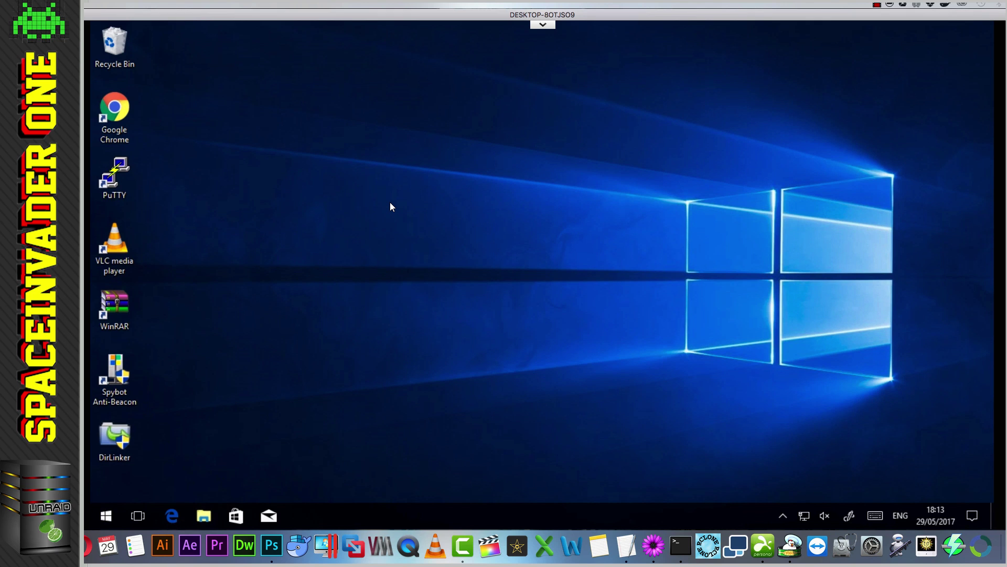
{"action": "left_click", "coordinate": [112, 514]}
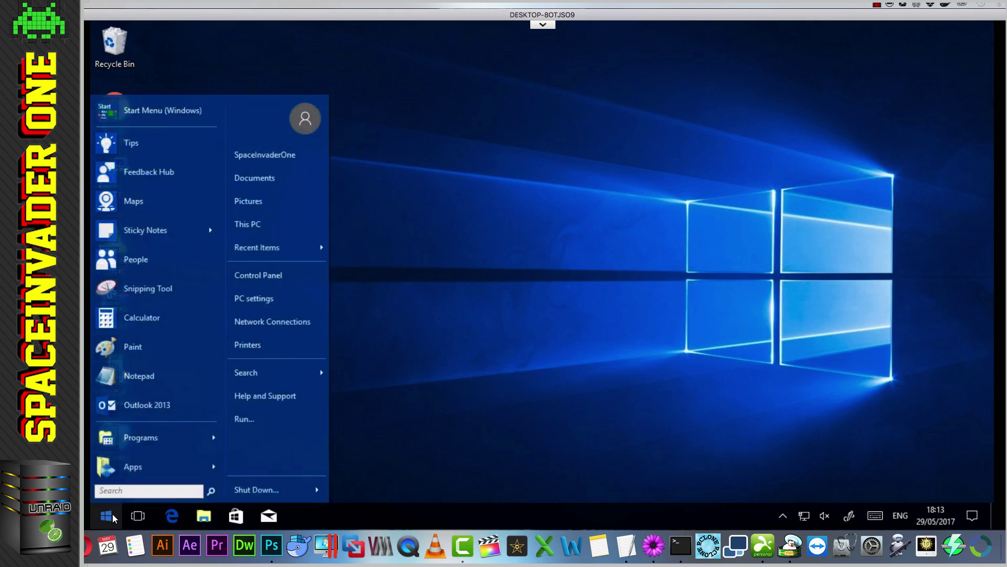
{"action": "left_click", "coordinate": [270, 227]}
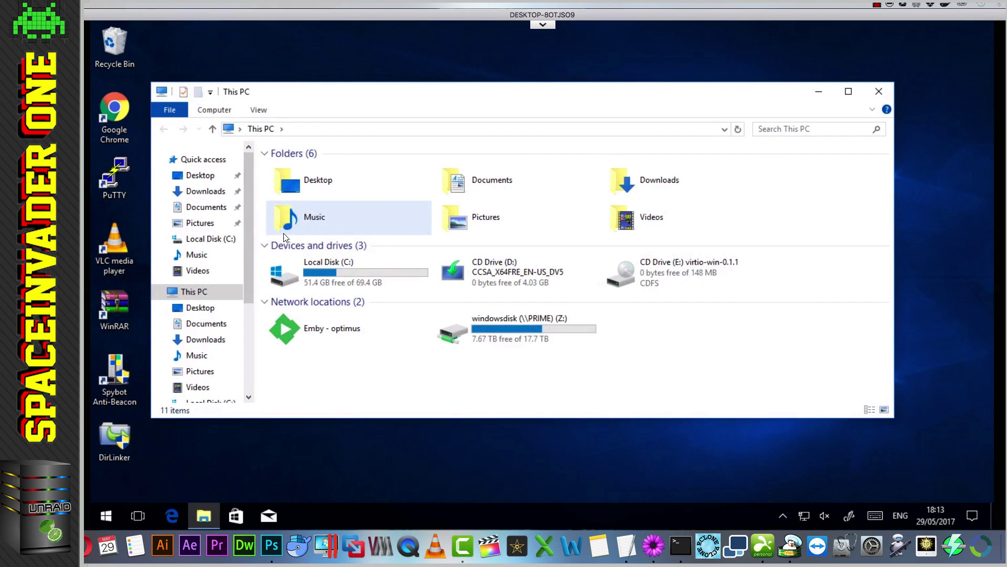
{"action": "double_click", "coordinate": [313, 259]}
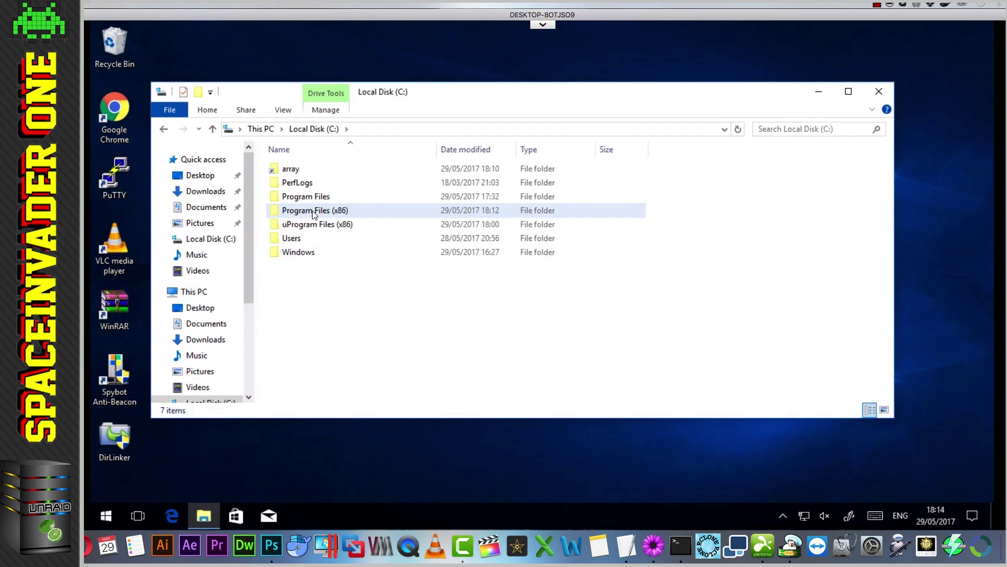
{"action": "double_click", "coordinate": [313, 209]}
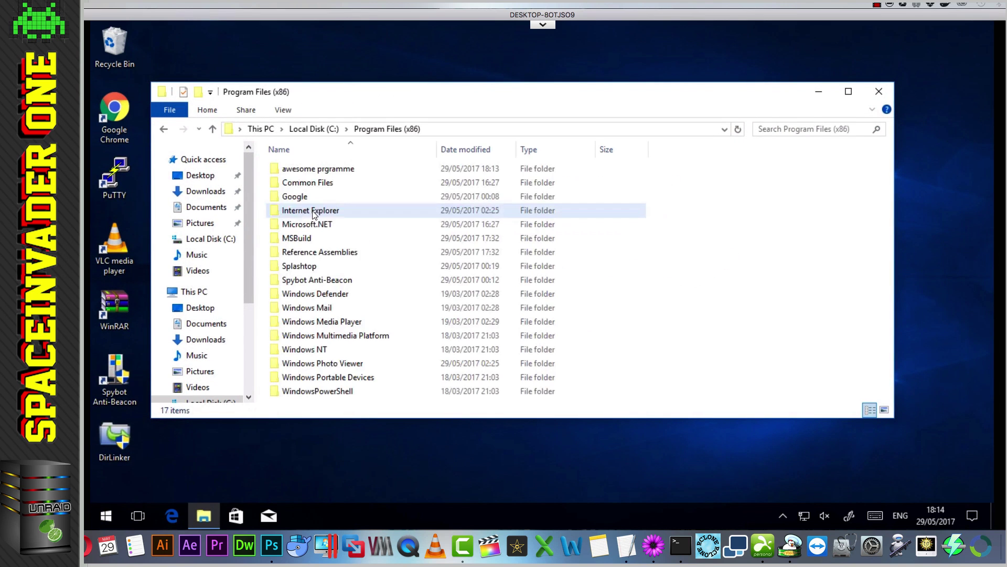
{"action": "double_click", "coordinate": [321, 169]}
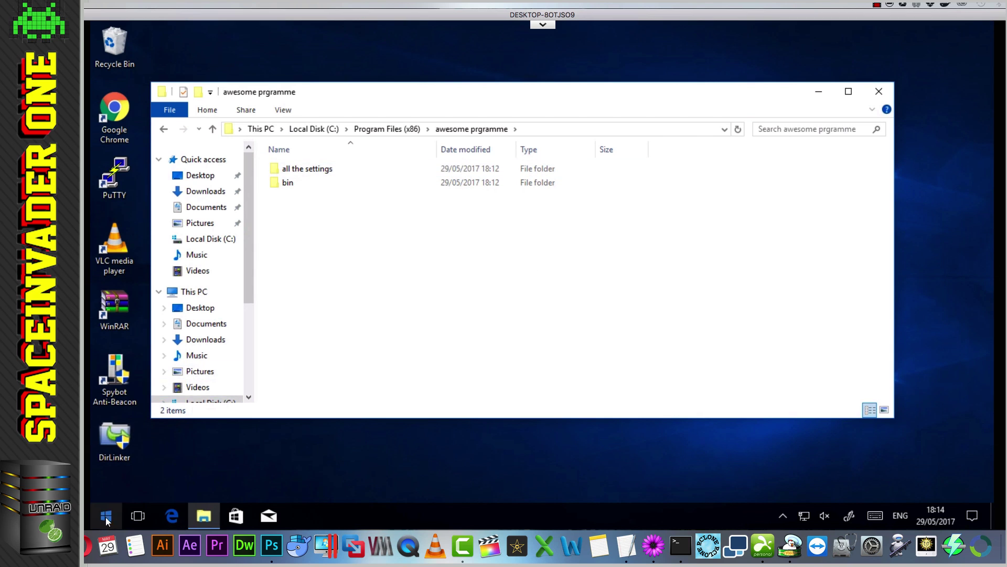
Create a new folder named "all the settings" on the mapped windowsdisk (Z:) drive and close File Explorer
{"action": "scroll", "coordinate": [250, 254], "scroll_direction": "down", "scroll_amount": 3}
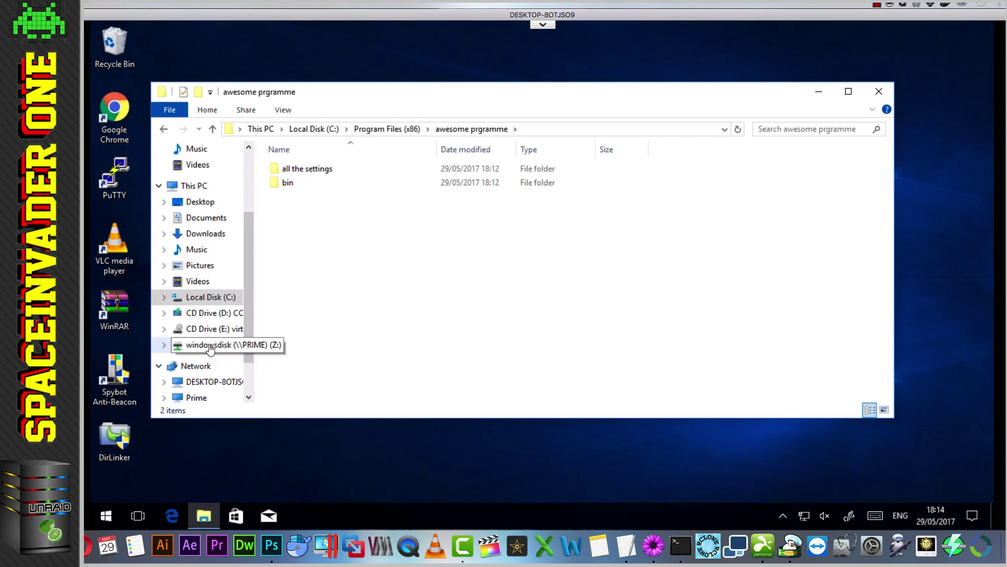
{"action": "left_click", "coordinate": [209, 346]}
{"action": "right_click", "coordinate": [283, 233]}
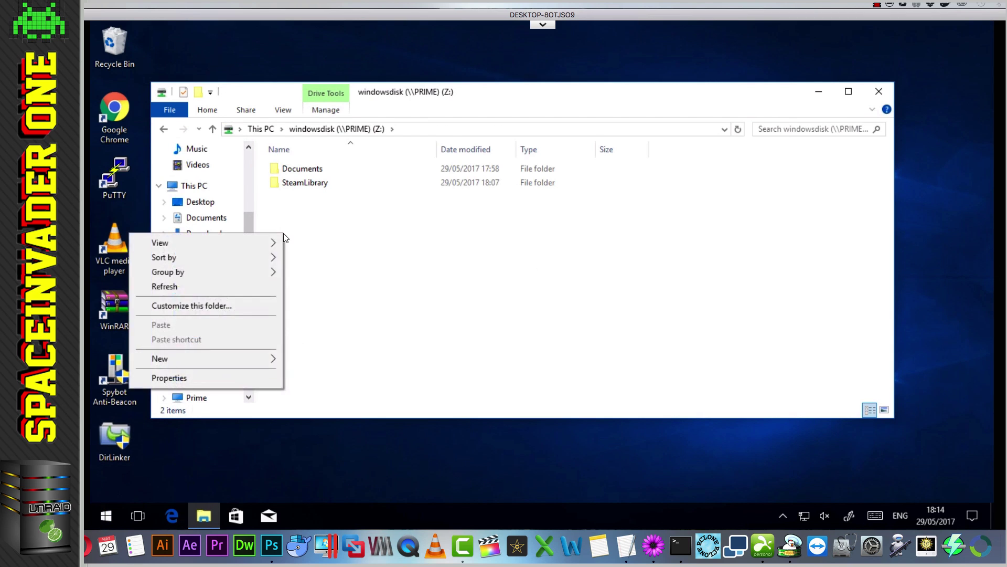
{"action": "left_click", "coordinate": [306, 362]}
{"action": "type", "text": "all the settings"}
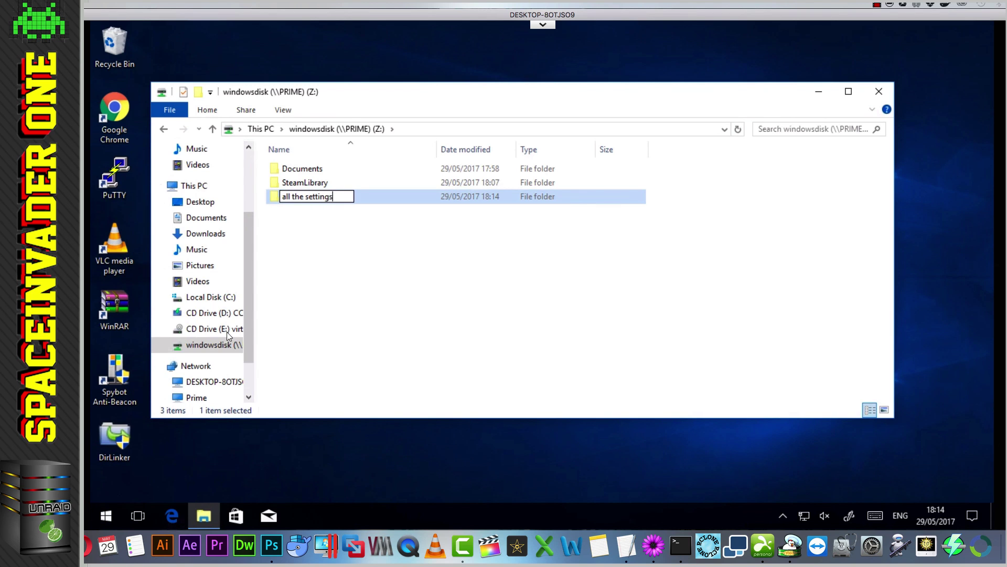
{"action": "left_click", "coordinate": [342, 265]}
{"action": "left_click", "coordinate": [872, 93]}
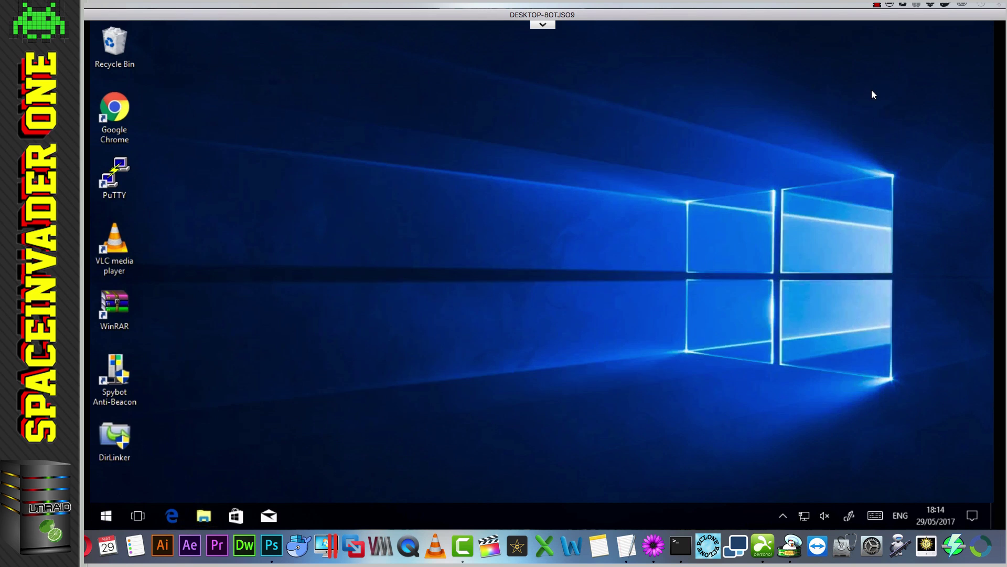
In Directory Linker, set the link location to C:\Program Files (x86)\awesome prgramme\all the settings and the target to \\PRIME\windowsdisk\all the settings
{"action": "double_click", "coordinate": [119, 435]}
{"action": "left_click", "coordinate": [485, 143]}
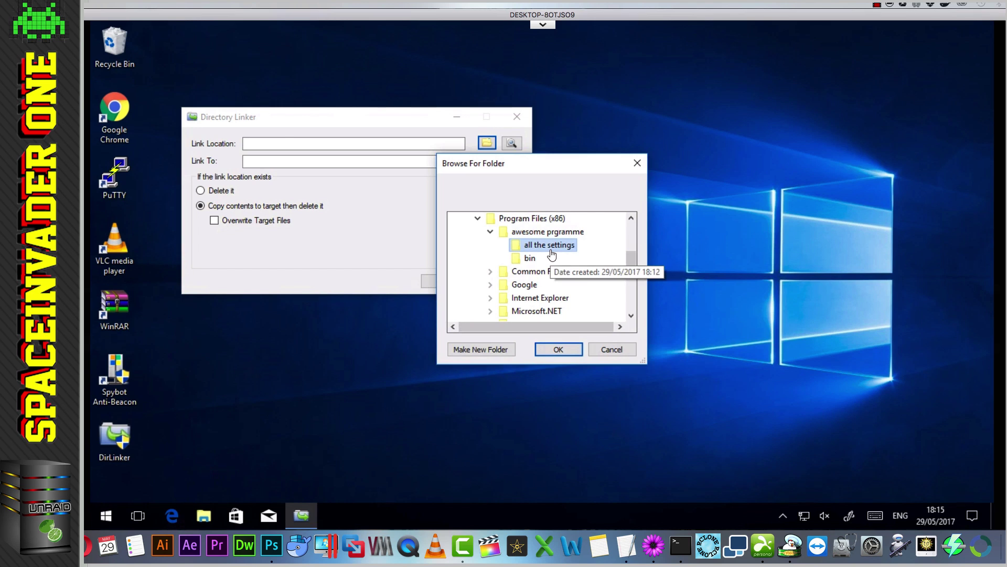
{"action": "left_click", "coordinate": [558, 348]}
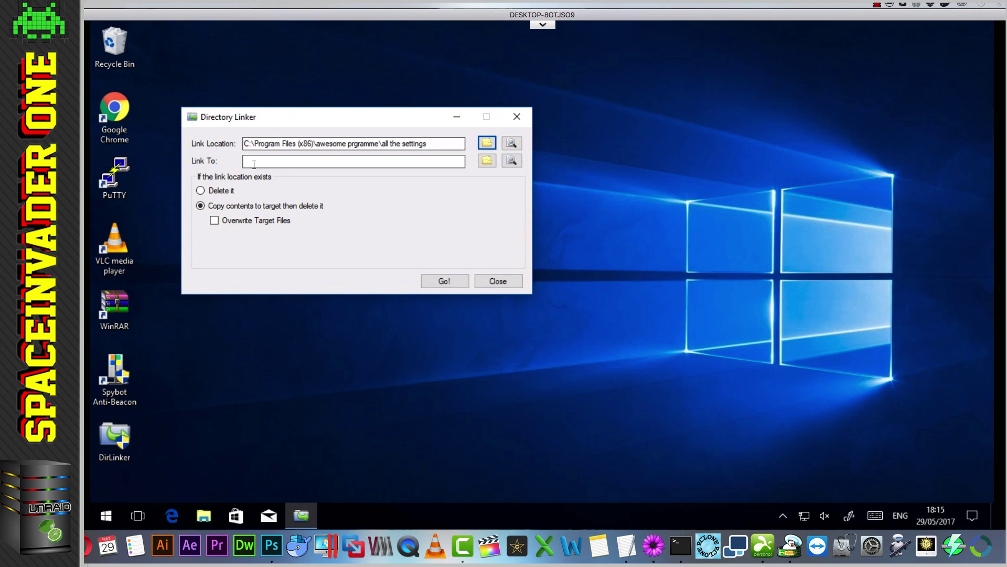
{"action": "left_click", "coordinate": [487, 160]}
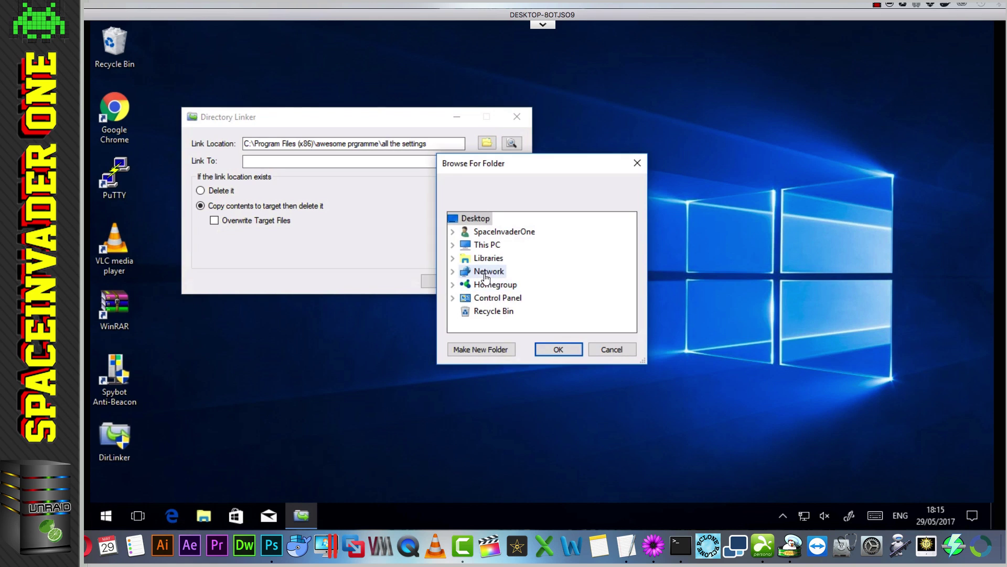
{"action": "left_click", "coordinate": [559, 348]}
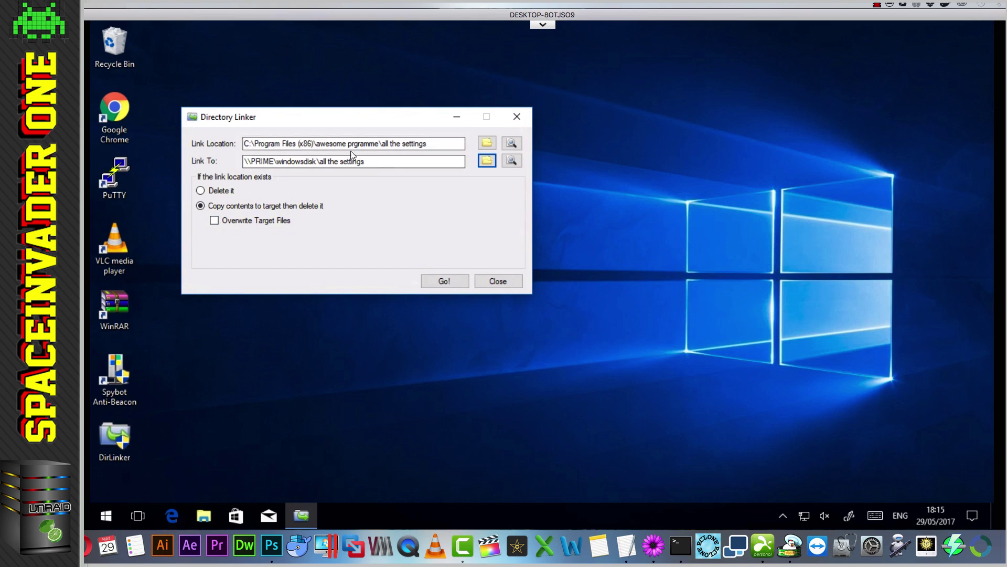
Create the link for the all the settings folder, copying its contents to the target before deletion, and close Directory Linker
{"action": "left_click", "coordinate": [445, 282]}
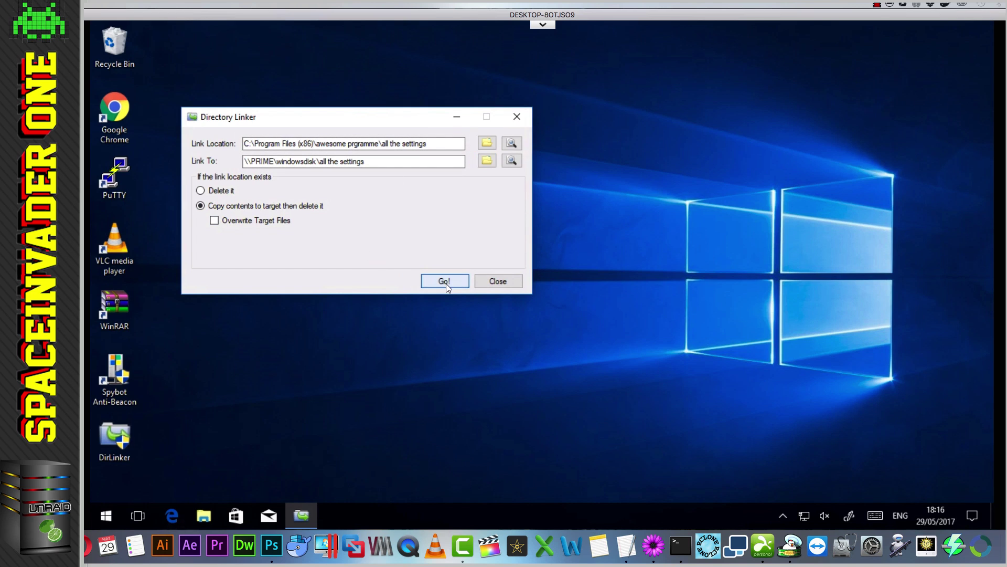
{"action": "left_click", "coordinate": [413, 301]}
{"action": "left_click", "coordinate": [496, 280]}
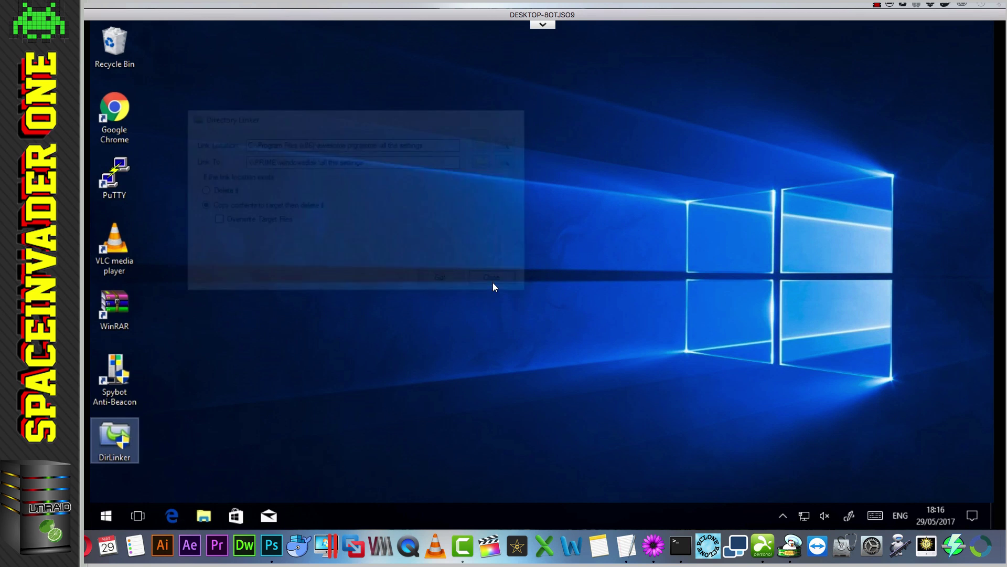
Check the linked all the settings folder in C:\Program Files (x86)\awesome prgramme and close File Explorer
{"action": "left_click", "coordinate": [105, 516]}
{"action": "left_click", "coordinate": [268, 231]}
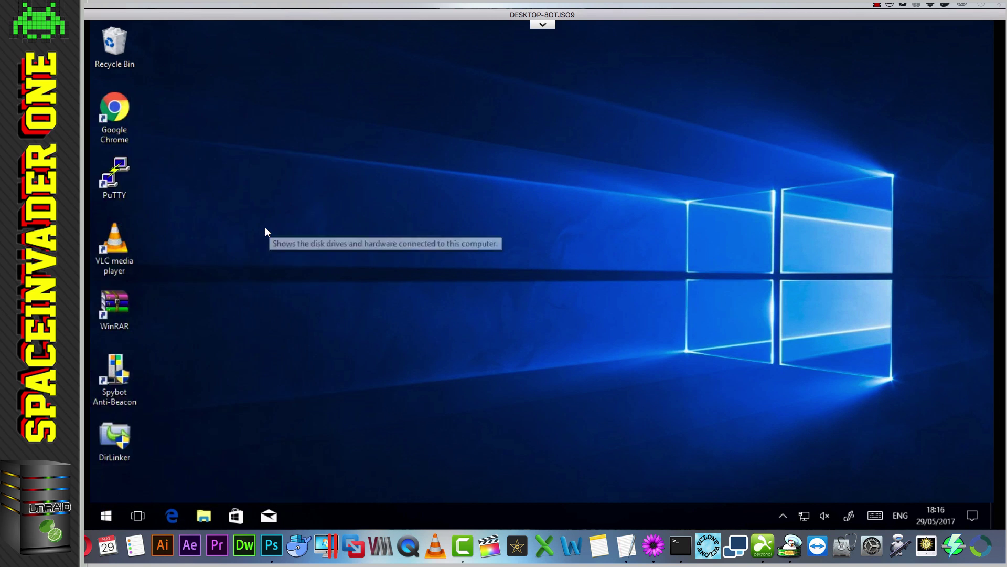
{"action": "double_click", "coordinate": [348, 277]}
{"action": "double_click", "coordinate": [315, 196]}
{"action": "double_click", "coordinate": [307, 169]}
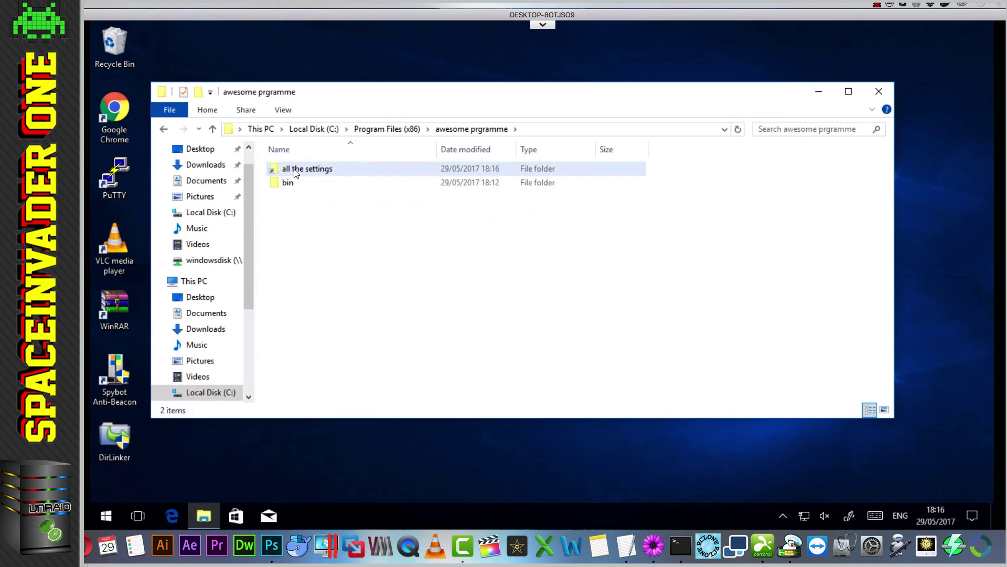
{"action": "double_click", "coordinate": [297, 170]}
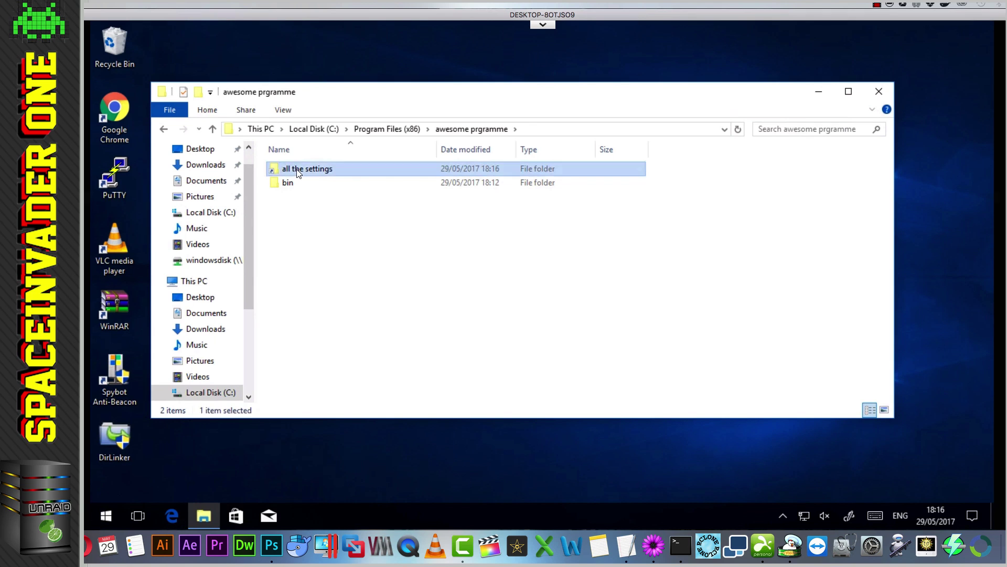
{"action": "left_click", "coordinate": [878, 92]}
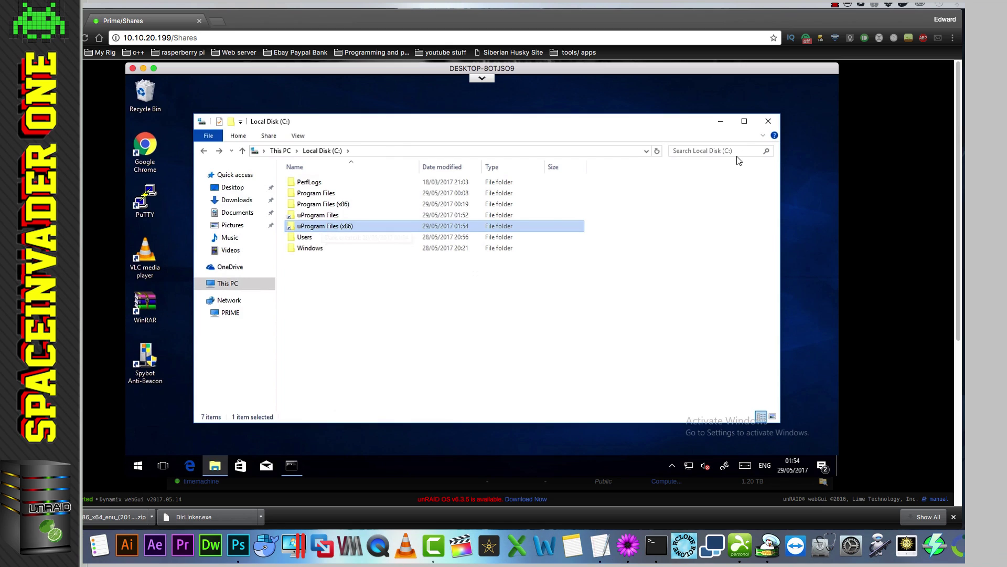
Close the Local Disk (C:) window and begin shutting down the Windows 10 VM
{"action": "left_click", "coordinate": [767, 123]}
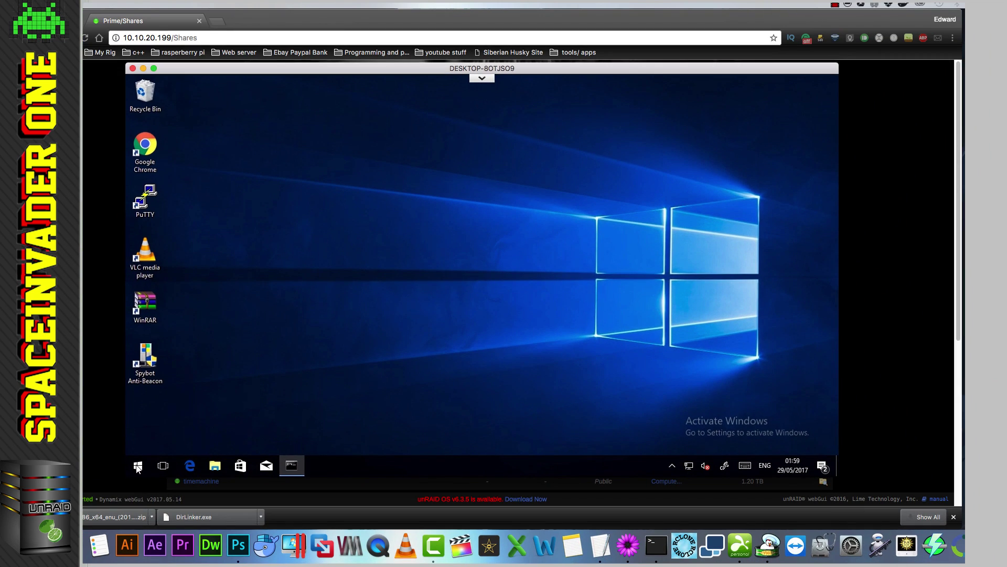
{"action": "left_click", "coordinate": [139, 466]}
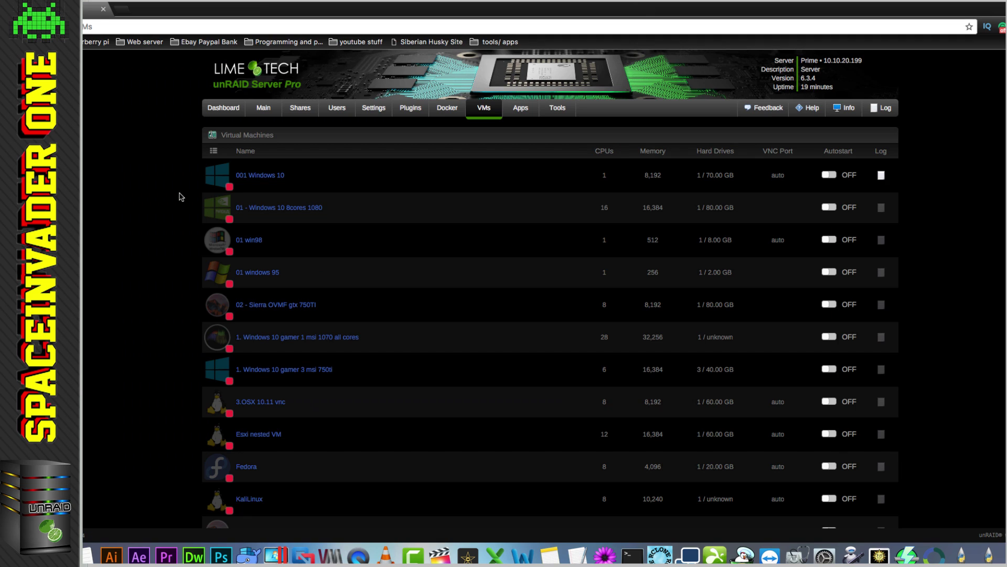
Edit the 001 Windows 10 VM in unRAID to use logical CPUs 1 to 4 and 15 to 18, and save the update
{"action": "left_click", "coordinate": [220, 179]}
{"action": "left_click", "coordinate": [239, 231]}
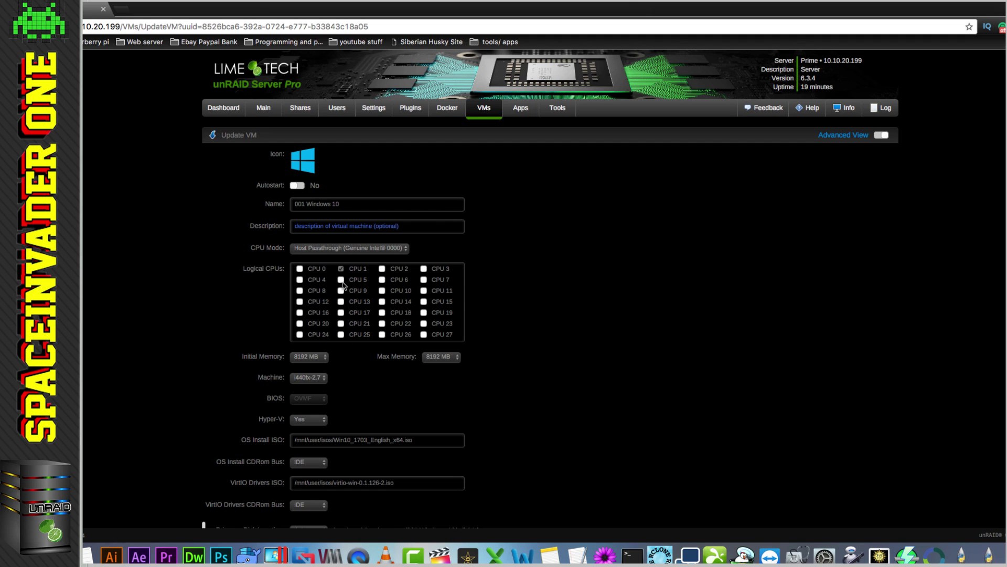
{"action": "left_click", "coordinate": [424, 302]}
{"action": "left_click", "coordinate": [382, 268]}
{"action": "left_click", "coordinate": [299, 312]}
{"action": "left_click", "coordinate": [424, 269]}
{"action": "left_click", "coordinate": [341, 312]}
{"action": "scroll", "coordinate": [493, 379], "scroll_direction": "down", "scroll_amount": 10}
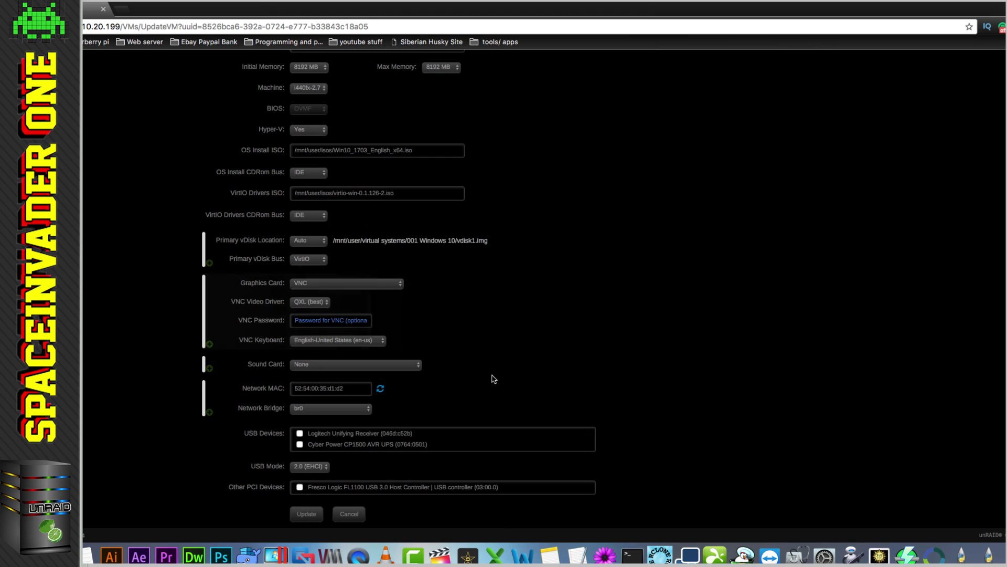
{"action": "left_click", "coordinate": [308, 514]}
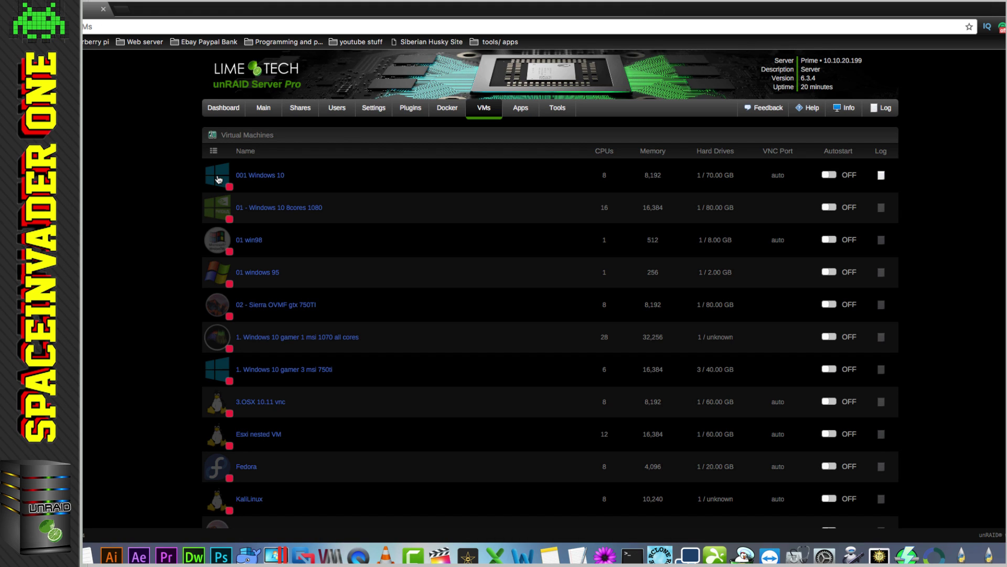
Add a <sound model='ich9'> </sound> device after the video section in the 001 Windows 10 VM's XML and save it
{"action": "left_click", "coordinate": [219, 179]}
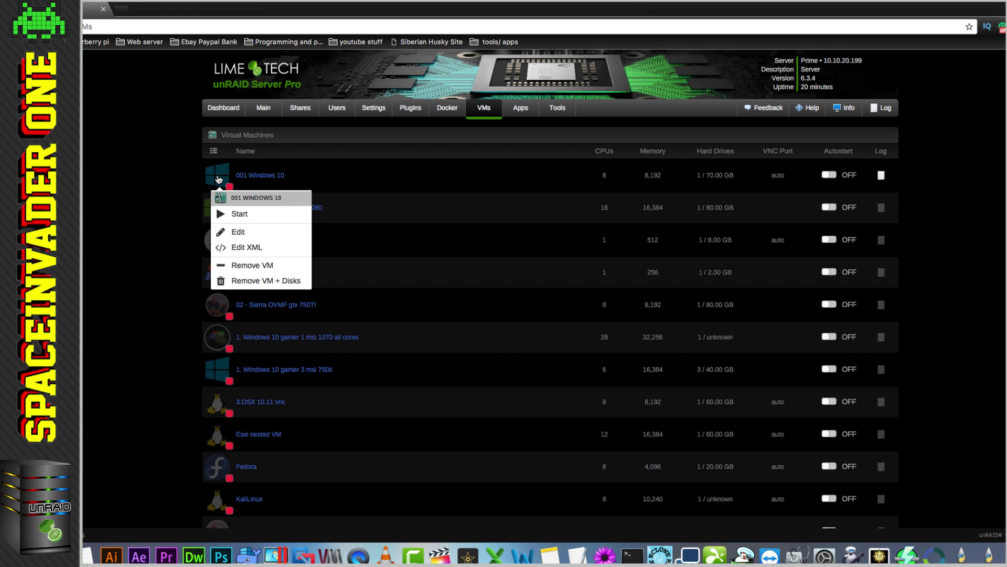
{"action": "left_click", "coordinate": [237, 247]}
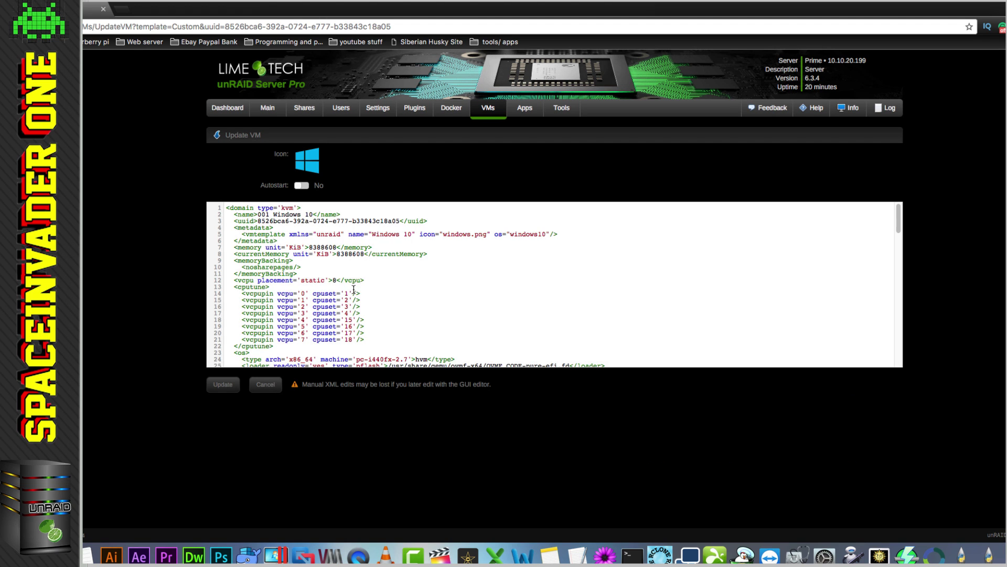
{"action": "scroll", "coordinate": [362, 289], "scroll_direction": "down", "scroll_amount": 15}
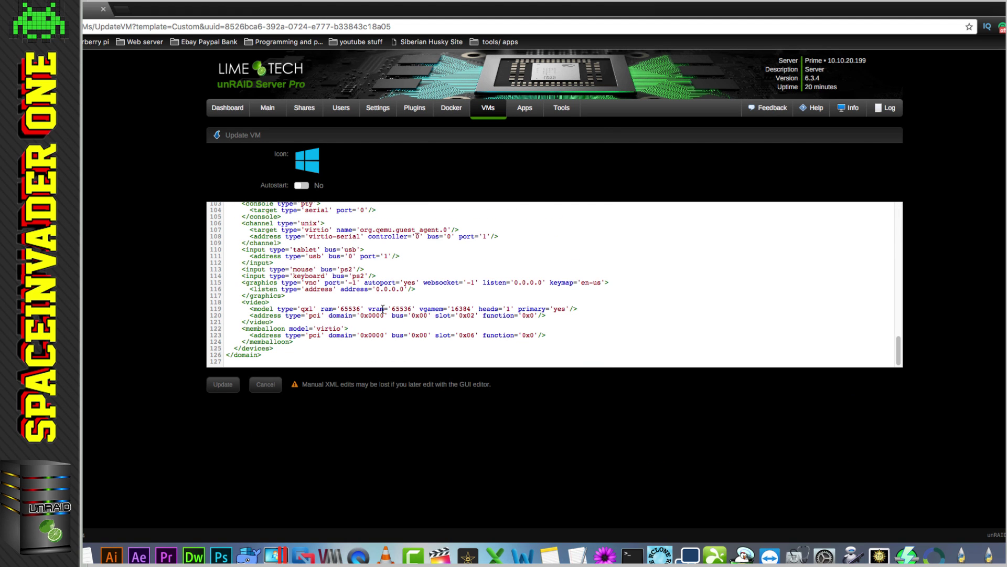
{"action": "left_click", "coordinate": [277, 322]}
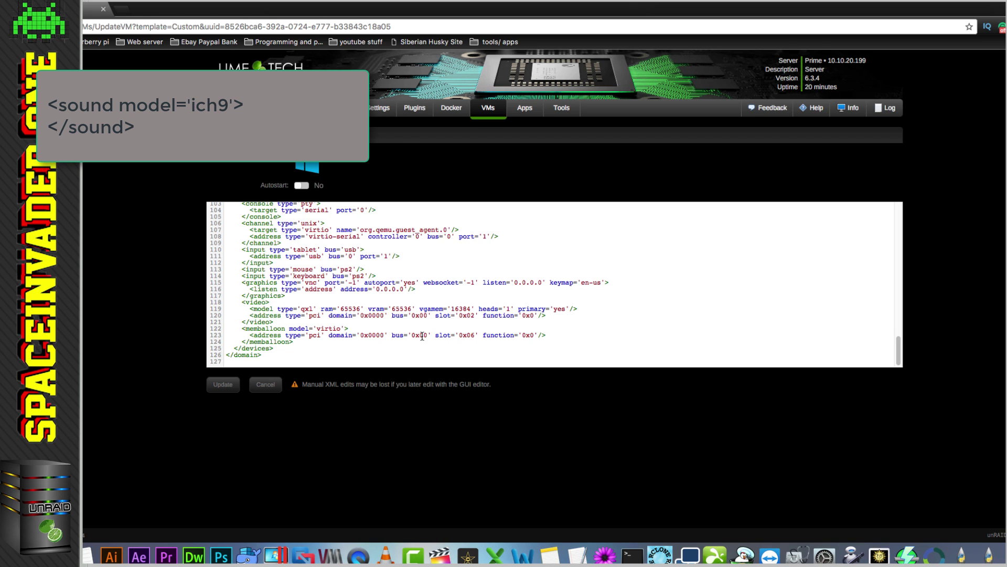
{"action": "key", "text": "Return"}
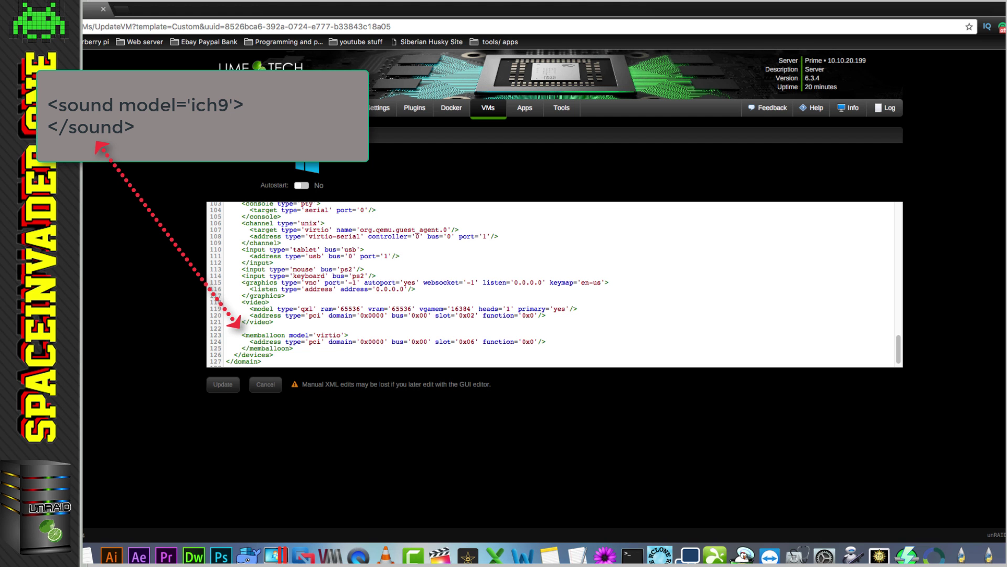
{"action": "type", "text": "<sound model='ich9'> </sound>"}
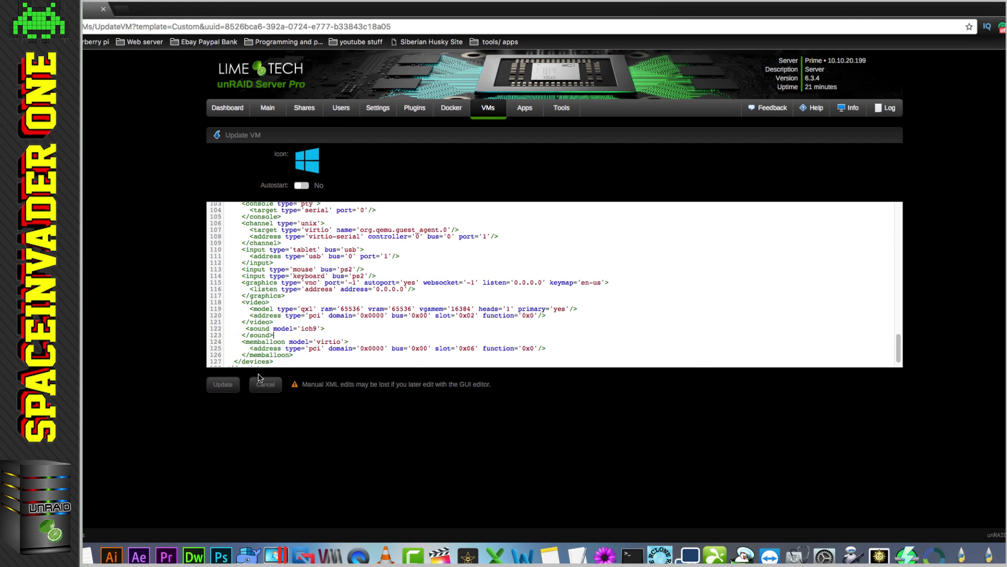
{"action": "left_click", "coordinate": [194, 466]}
Start the 001 Windows 10 VM and unmute its High Definition Audio Device speakers
{"action": "left_click", "coordinate": [215, 180]}
{"action": "left_click", "coordinate": [243, 214]}
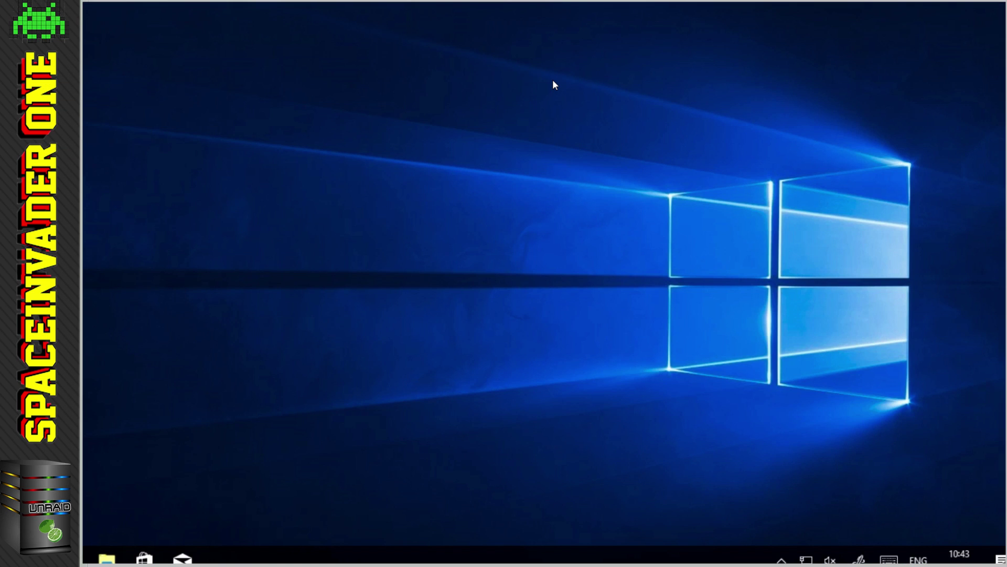
{"action": "left_click", "coordinate": [830, 560]}
{"action": "left_click", "coordinate": [776, 525]}
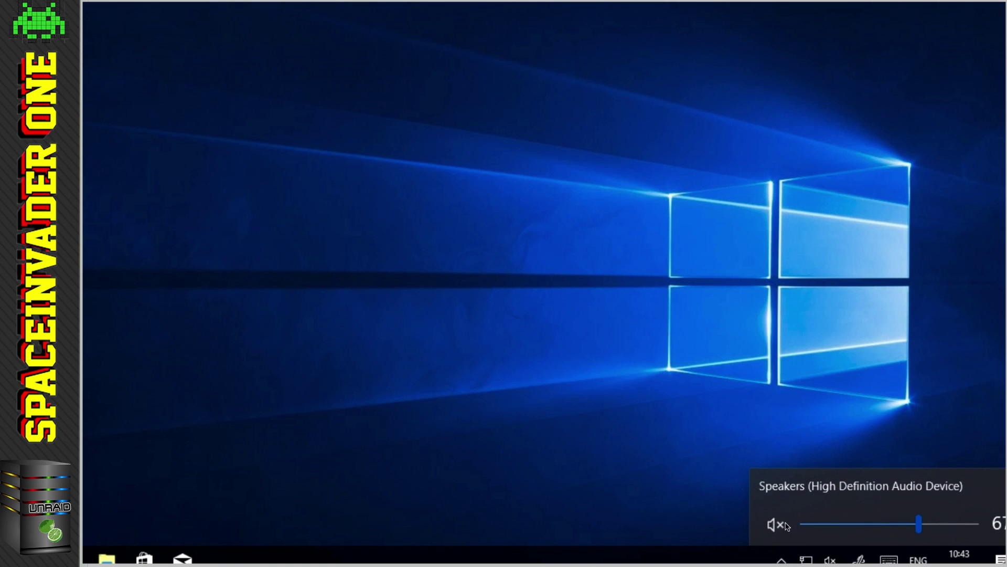
Open youtube.com in Chrome inside the VM and play the Wonder Woman trailer to test the sound
{"action": "type", "text": "you"}
{"action": "key", "text": "Return"}
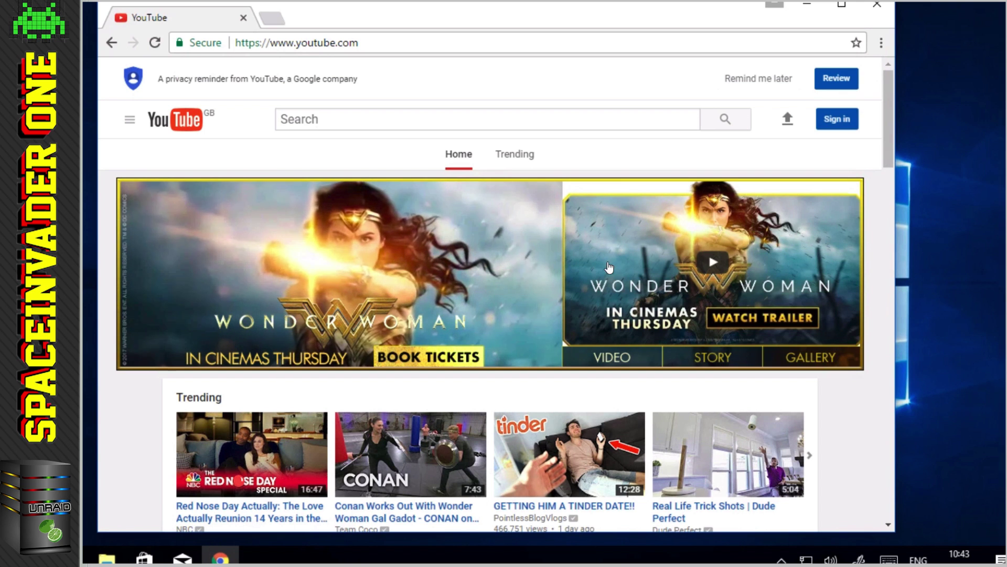
{"action": "left_click", "coordinate": [727, 272]}
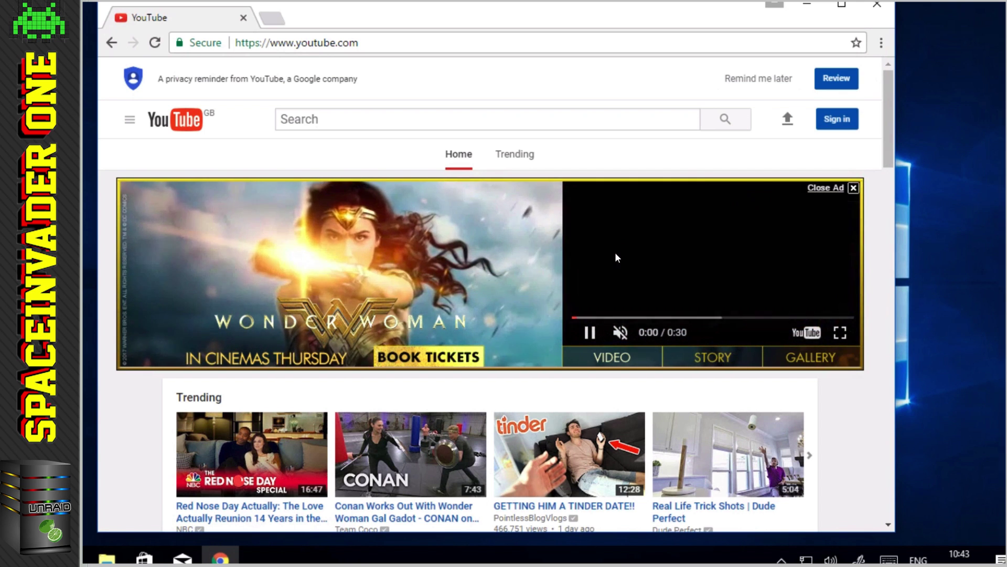
Unmute the Wonder Woman trailer and adjust its volume to test the sound, and close Chrome
{"action": "left_click", "coordinate": [620, 332]}
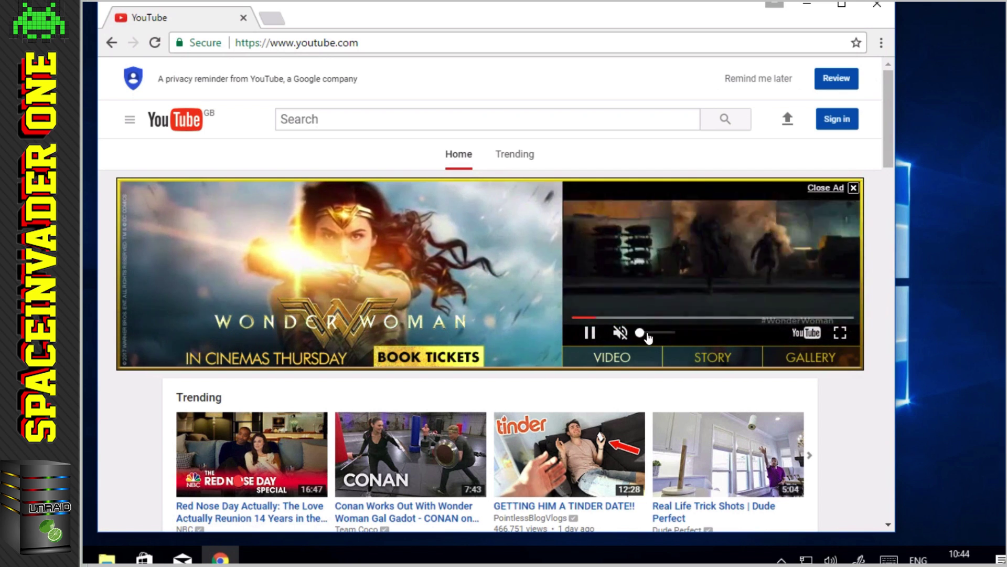
{"action": "left_click_drag", "start_coordinate": [649, 337], "coordinate": [653, 337]}
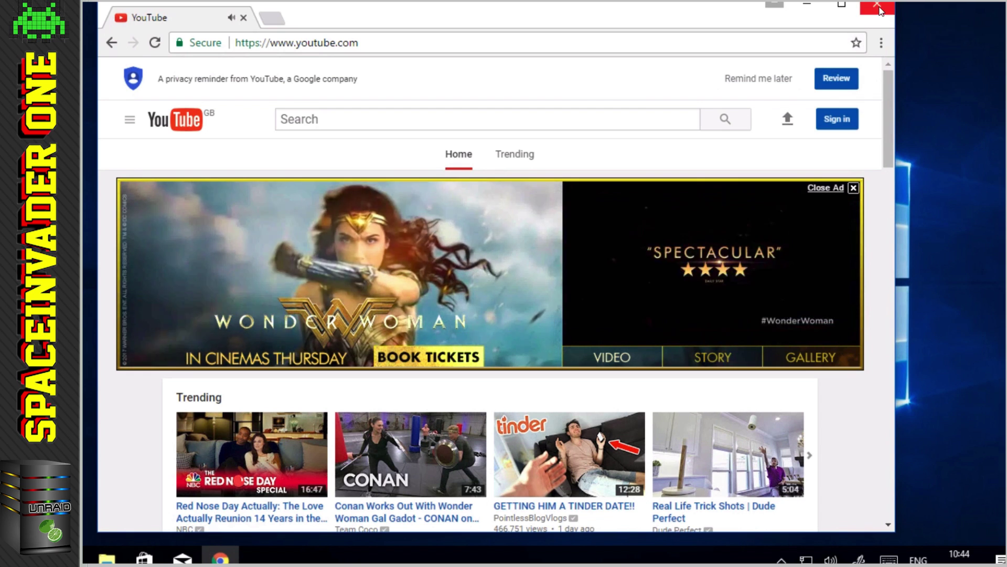
{"action": "left_click", "coordinate": [878, 9]}
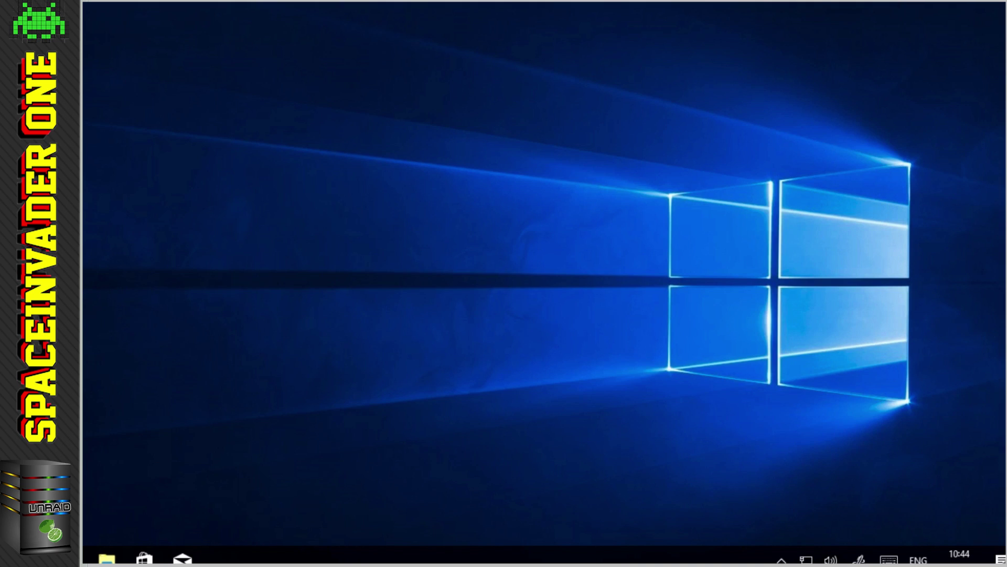
Open Device Manager from the VM's System properties and expand Processors to check the CPUs assigned to the VM
{"action": "key", "text": "super"}
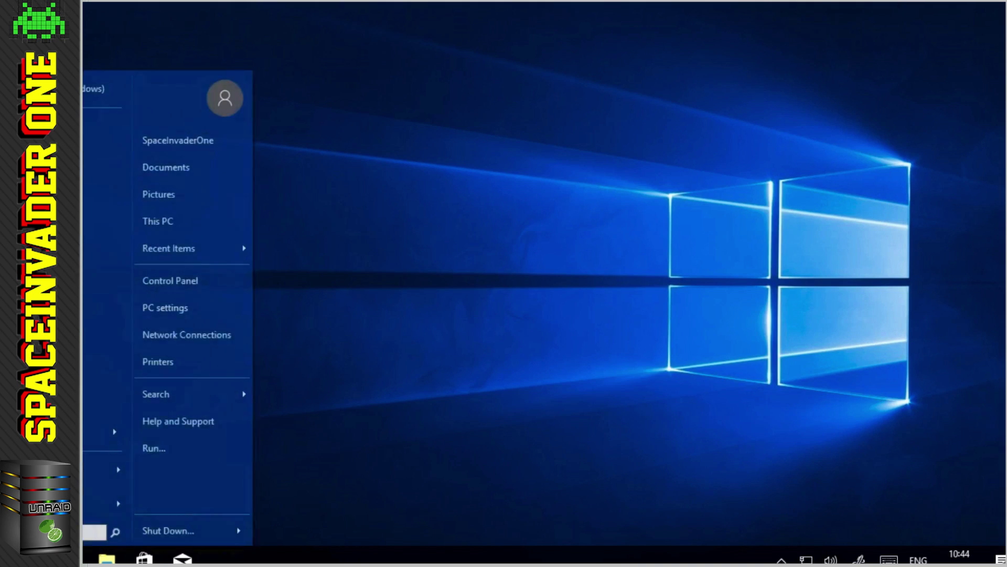
{"action": "right_click", "coordinate": [174, 226]}
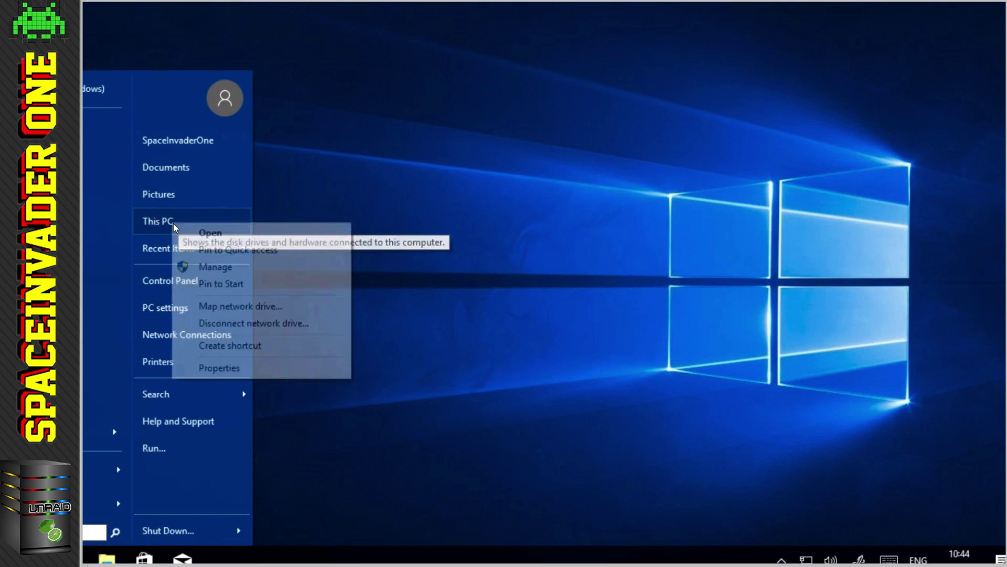
{"action": "left_click", "coordinate": [247, 370]}
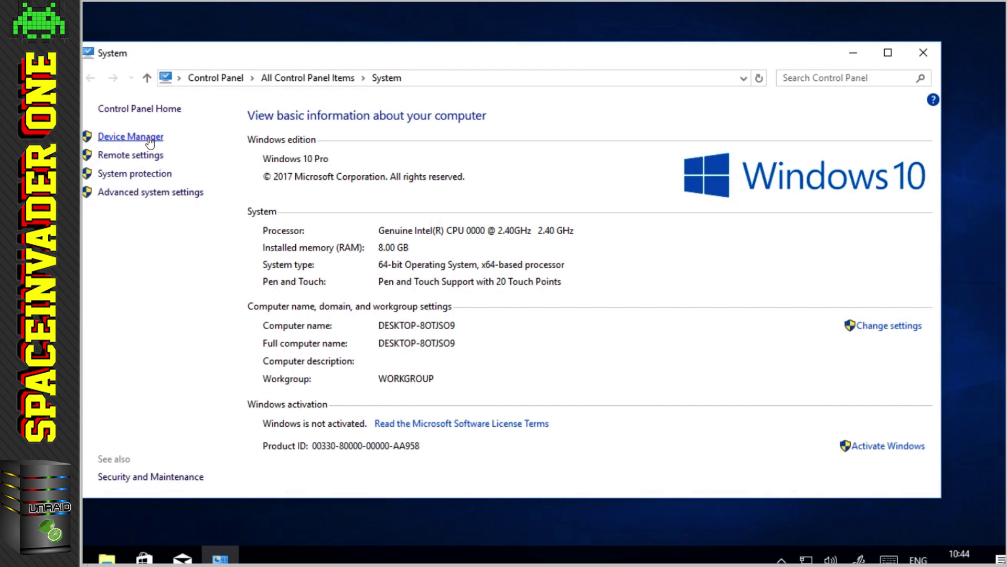
{"action": "left_click", "coordinate": [149, 139]}
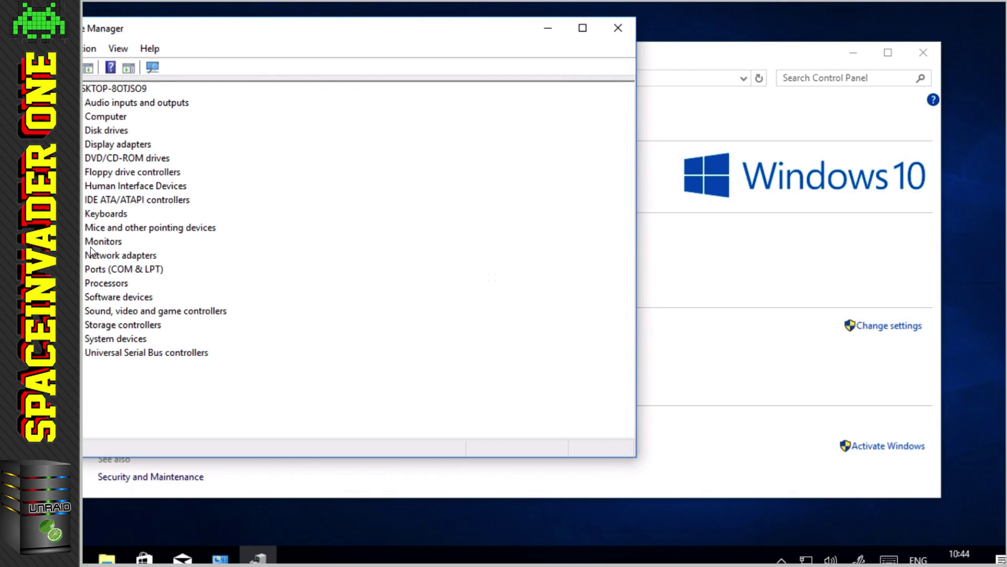
{"action": "left_click", "coordinate": [78, 283]}
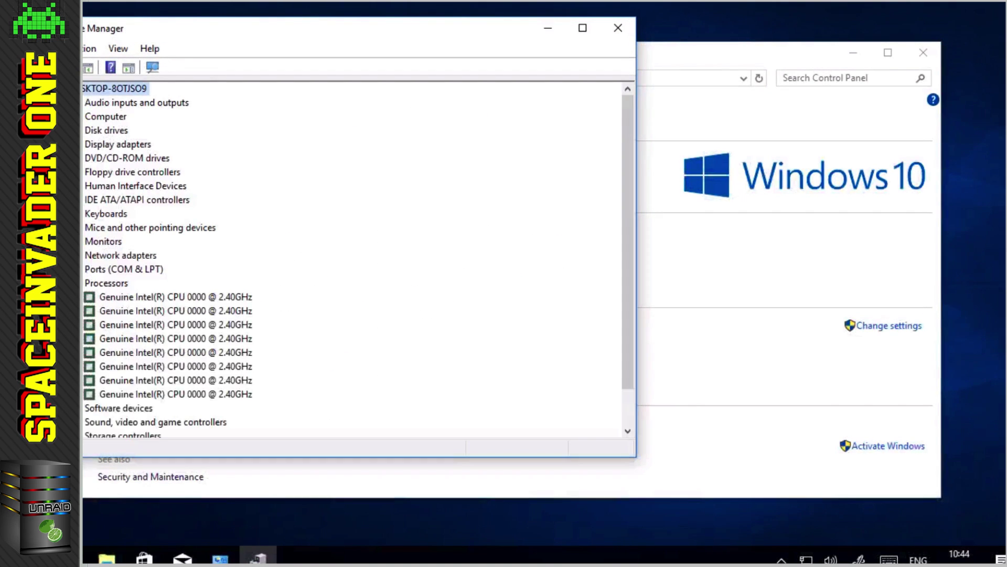